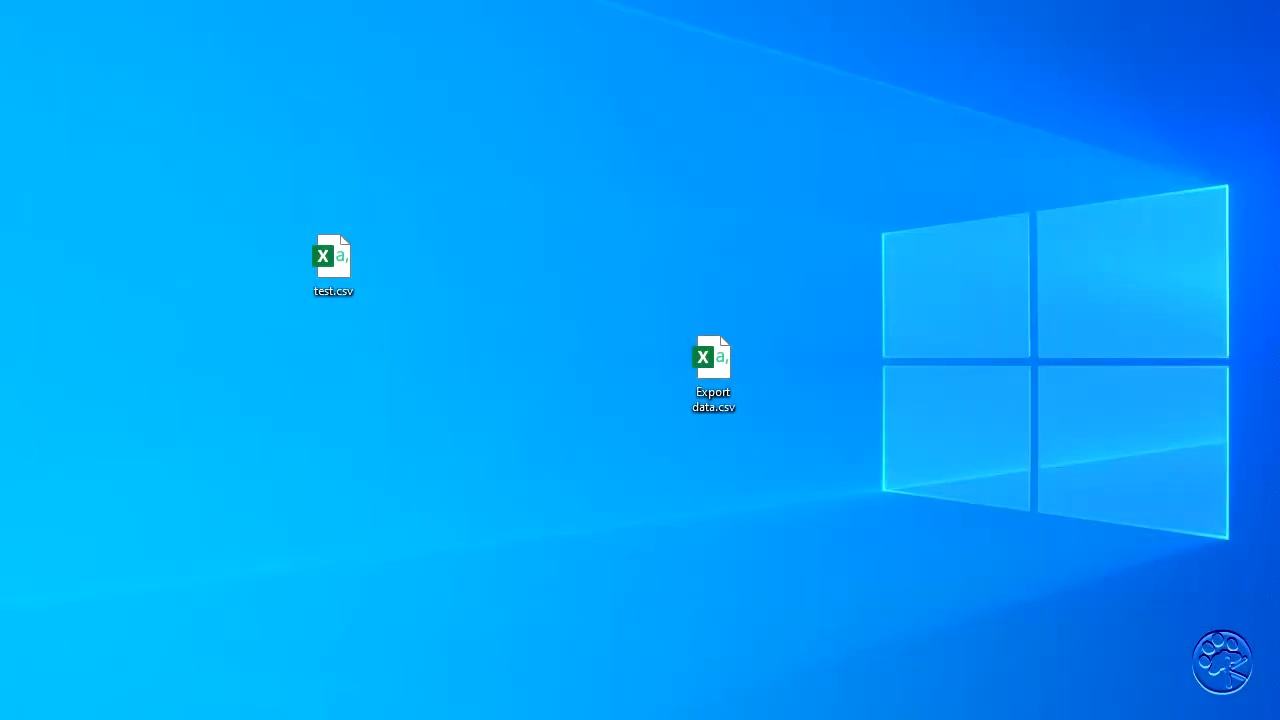
- Open Export data.csv from the desktop in Excel and widen column A to inspect how its records are laid out
click(893, 512)
click(729, 362)
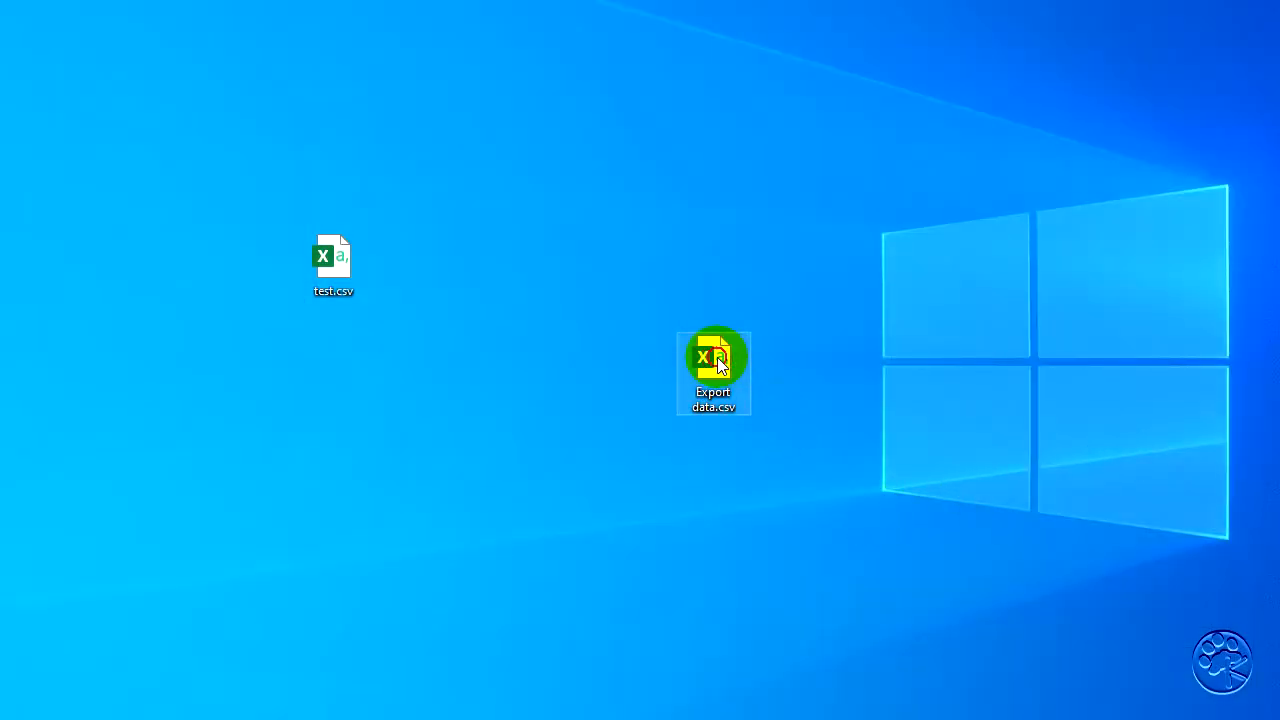
double_click(717, 357)
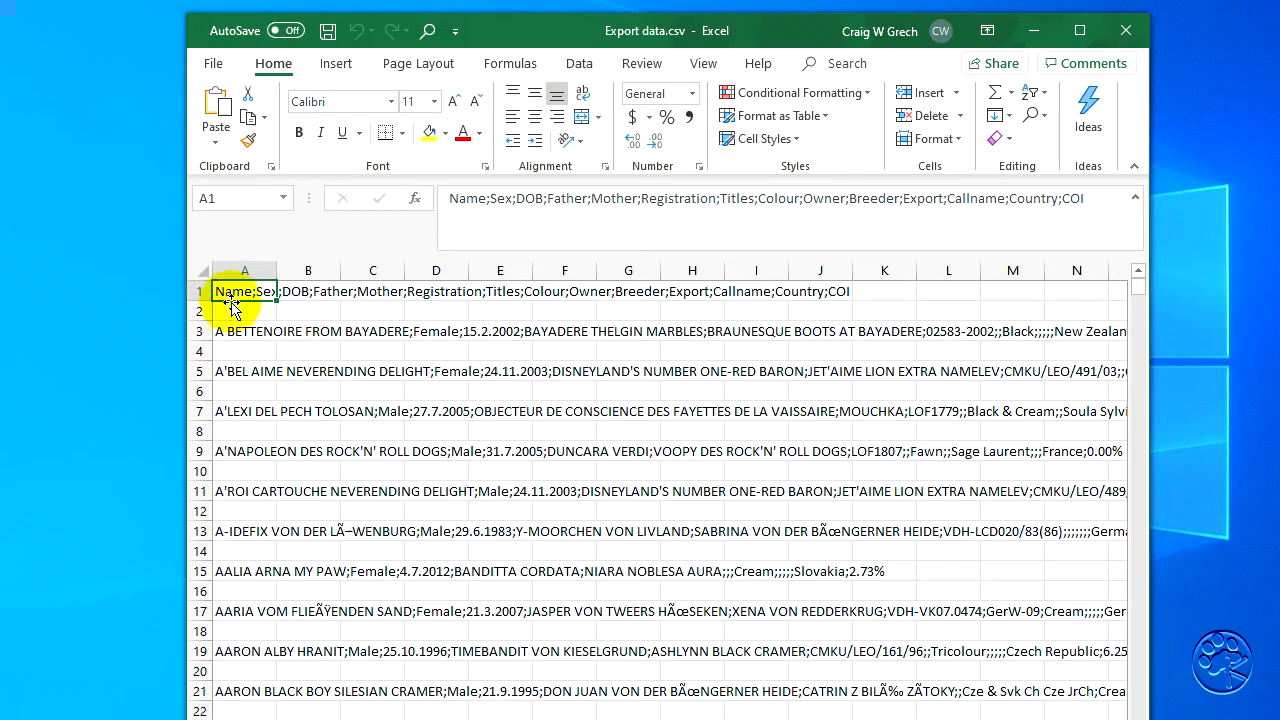
drag(275, 267, 809, 265)
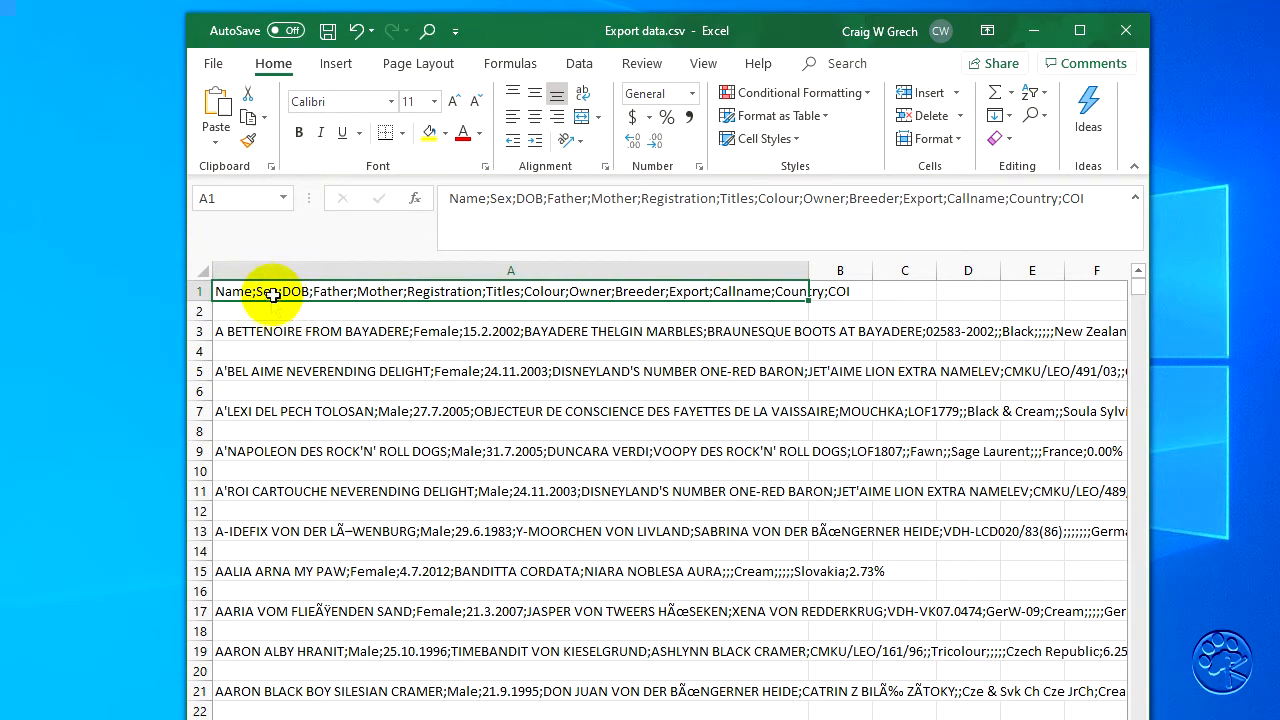
drag(809, 269, 923, 265)
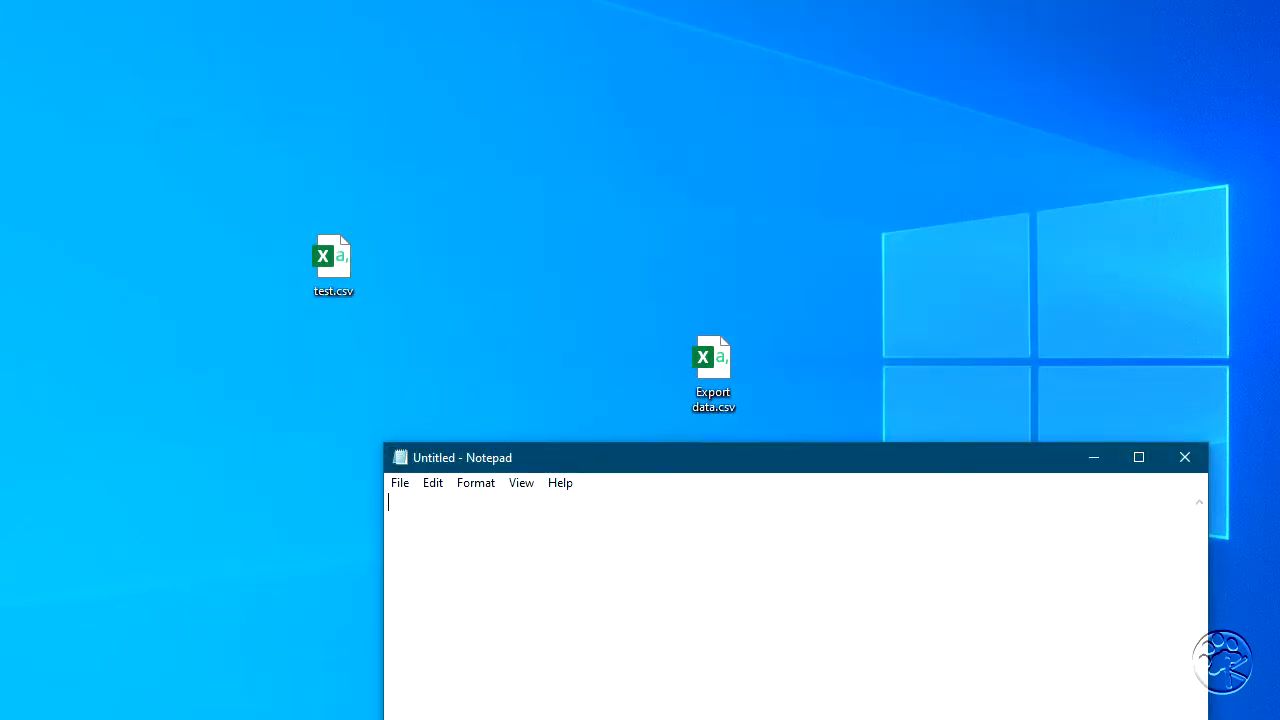
- View the raw text of Export data.csv in Notepad to examine its field separators, and close it
drag(714, 355, 635, 551)
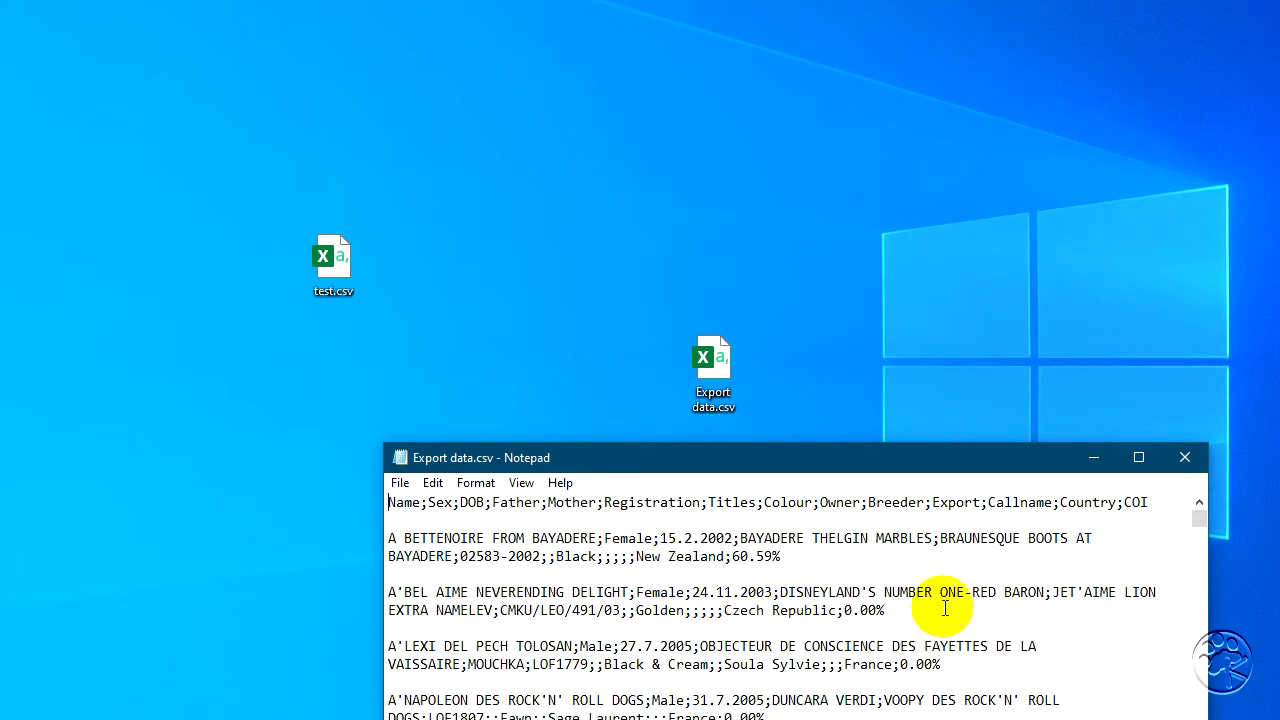
click(1186, 458)
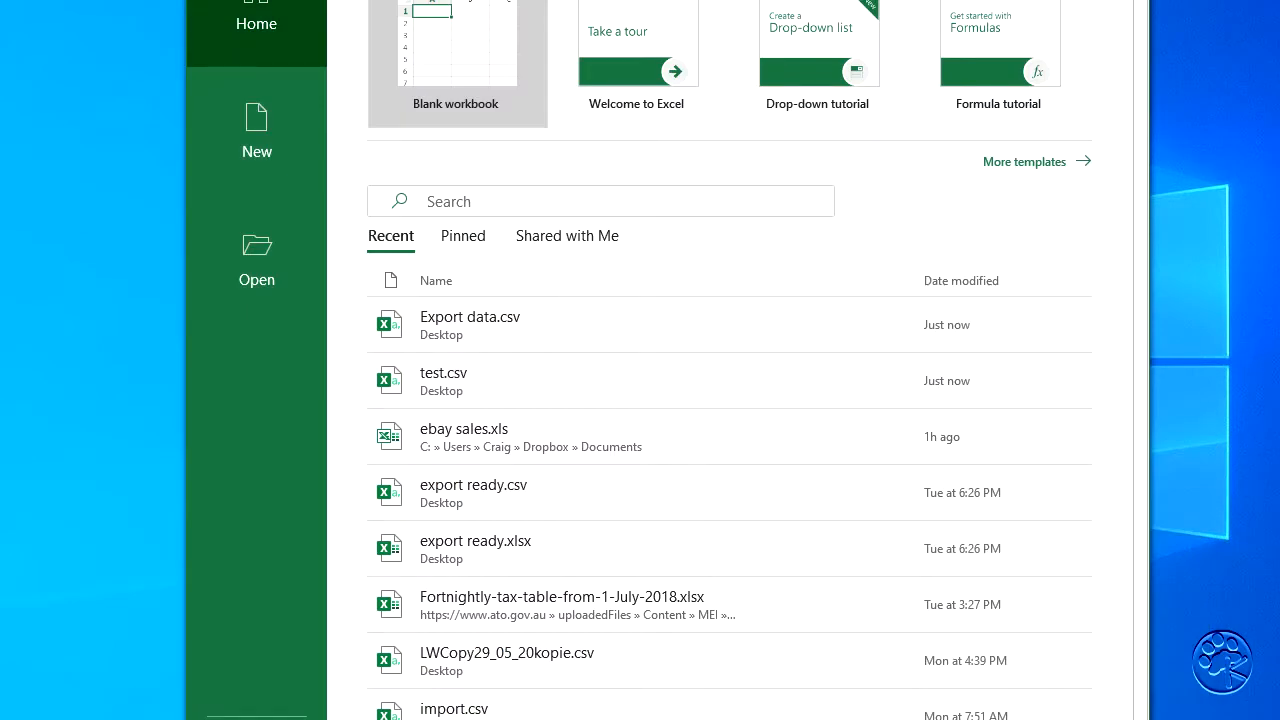
- Create a blank workbook in Excel and import Export data.csv as a Text/CSV data source
click(474, 64)
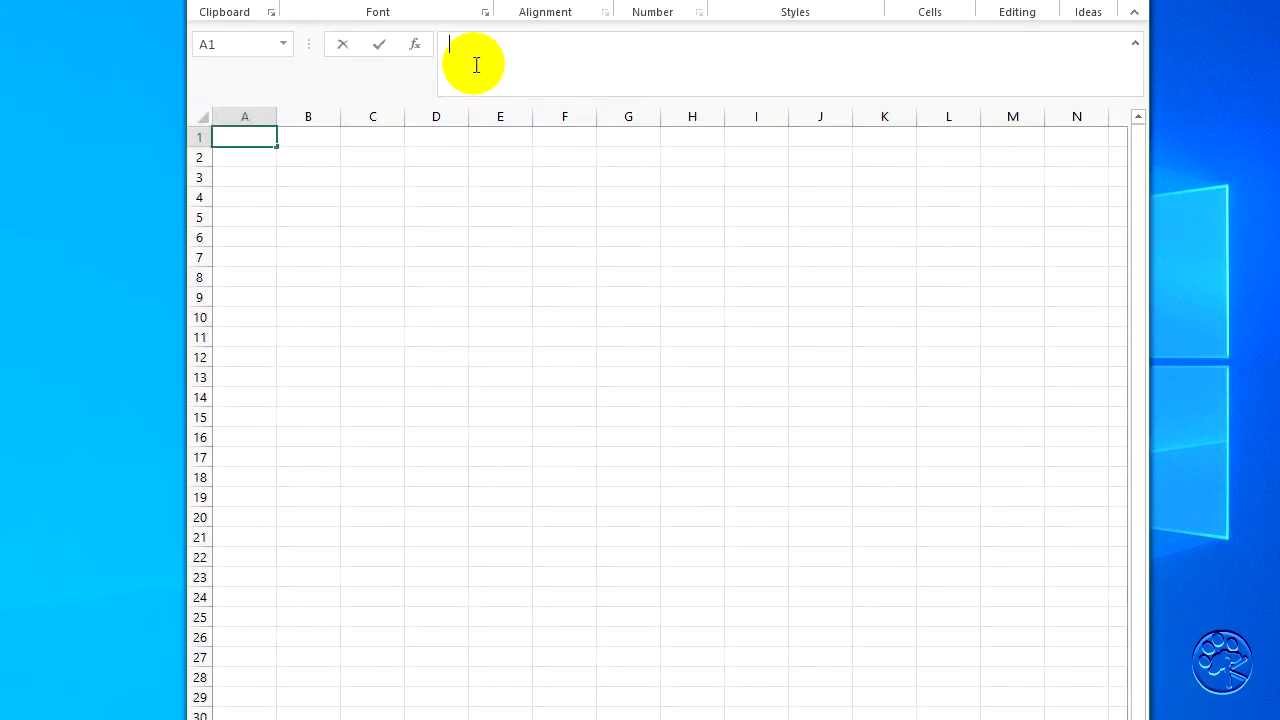
drag(513, 0, 525, 37)
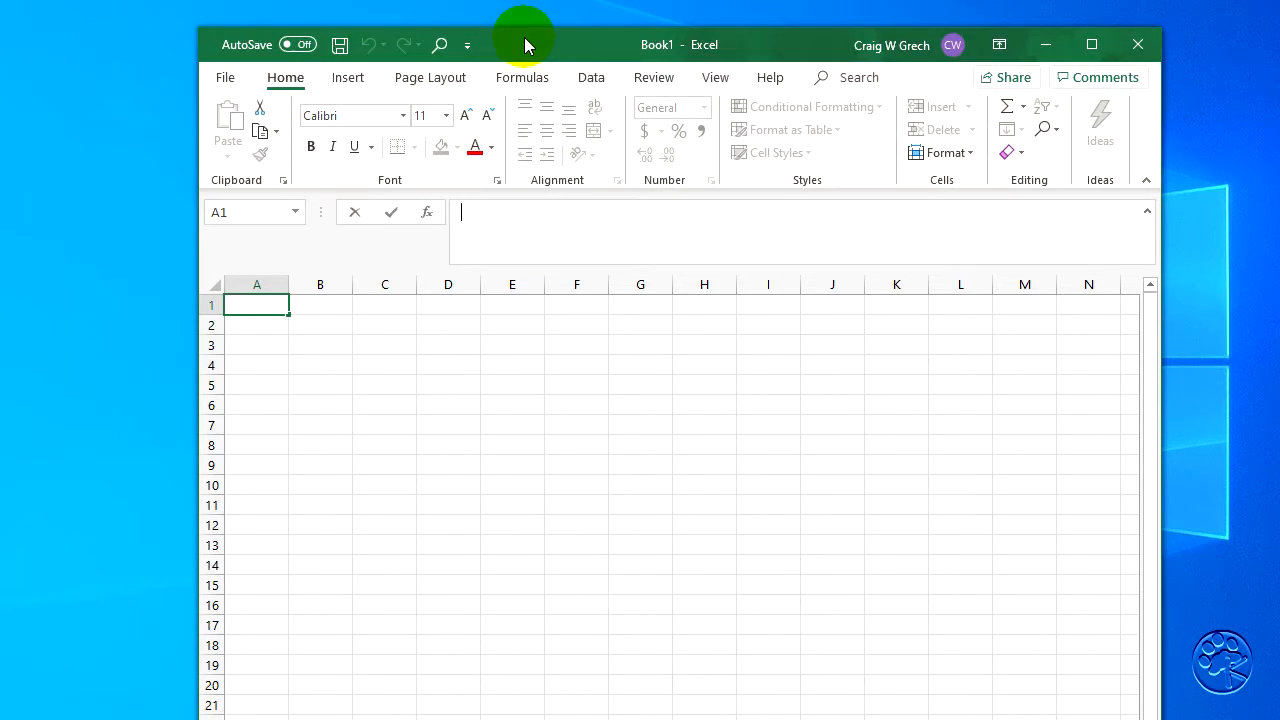
click(591, 79)
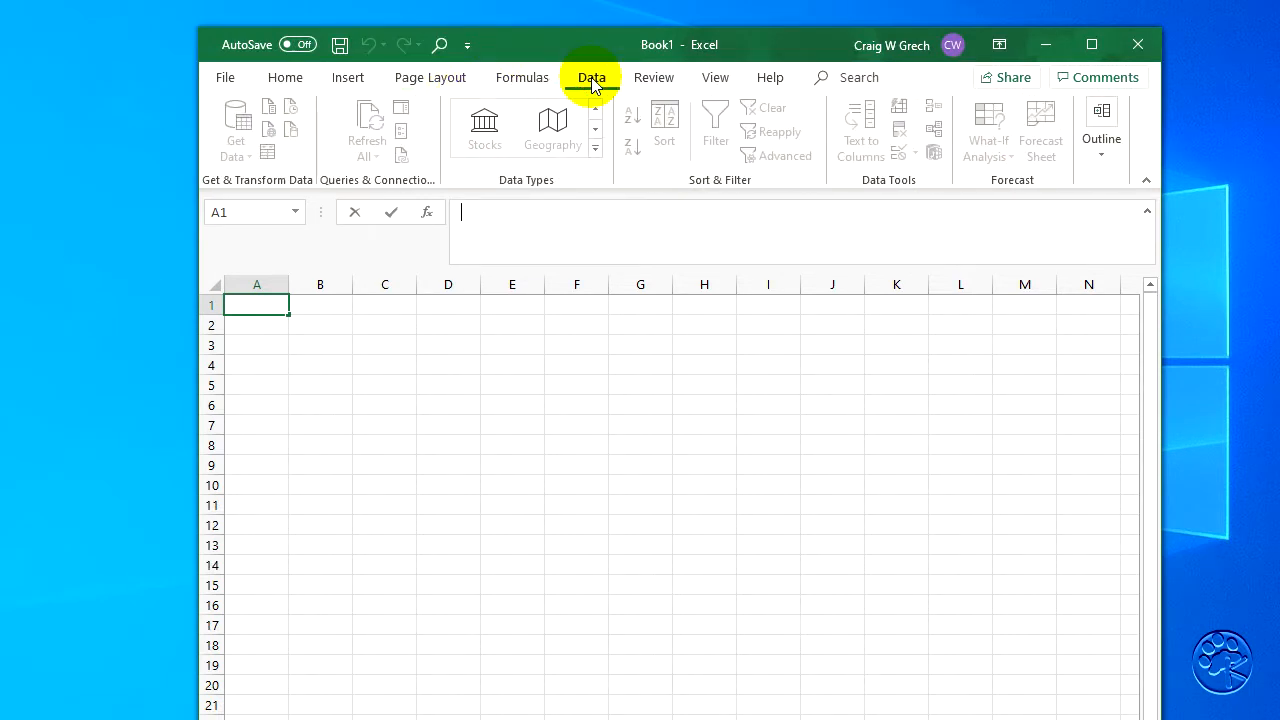
click(268, 307)
click(239, 152)
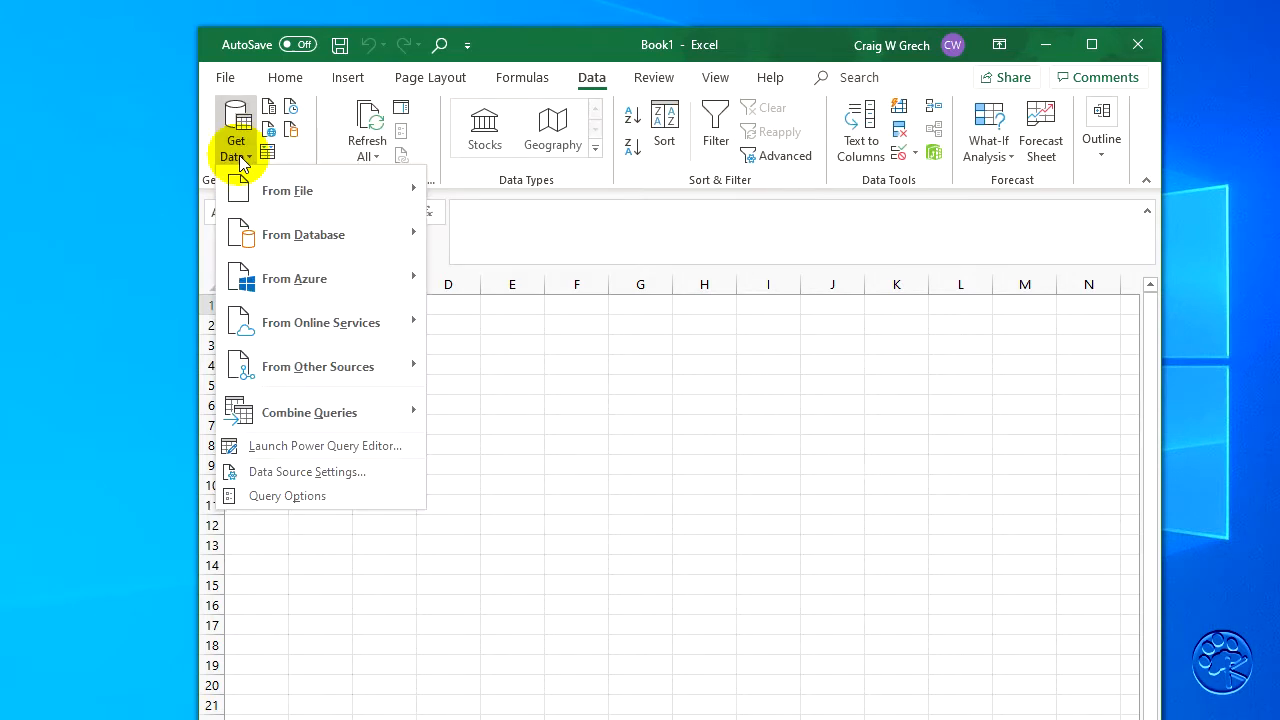
mouse_move(285, 191)
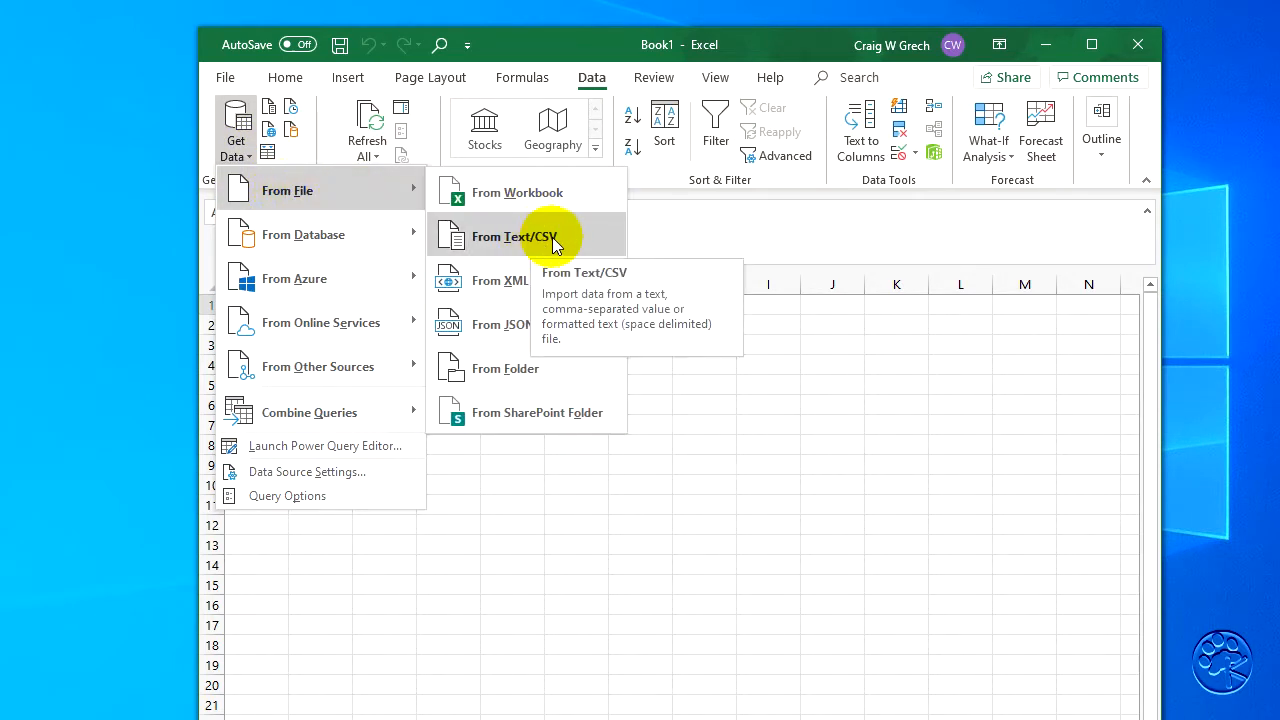
click(552, 237)
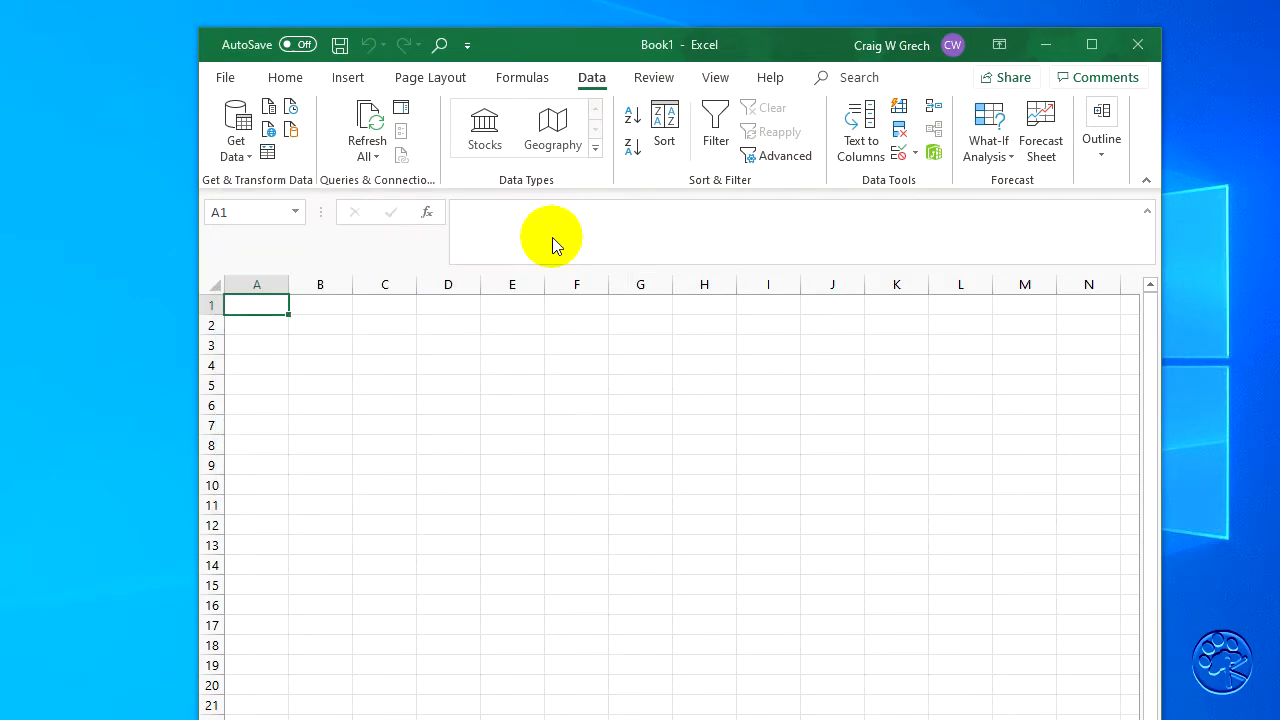
click(544, 203)
click(989, 534)
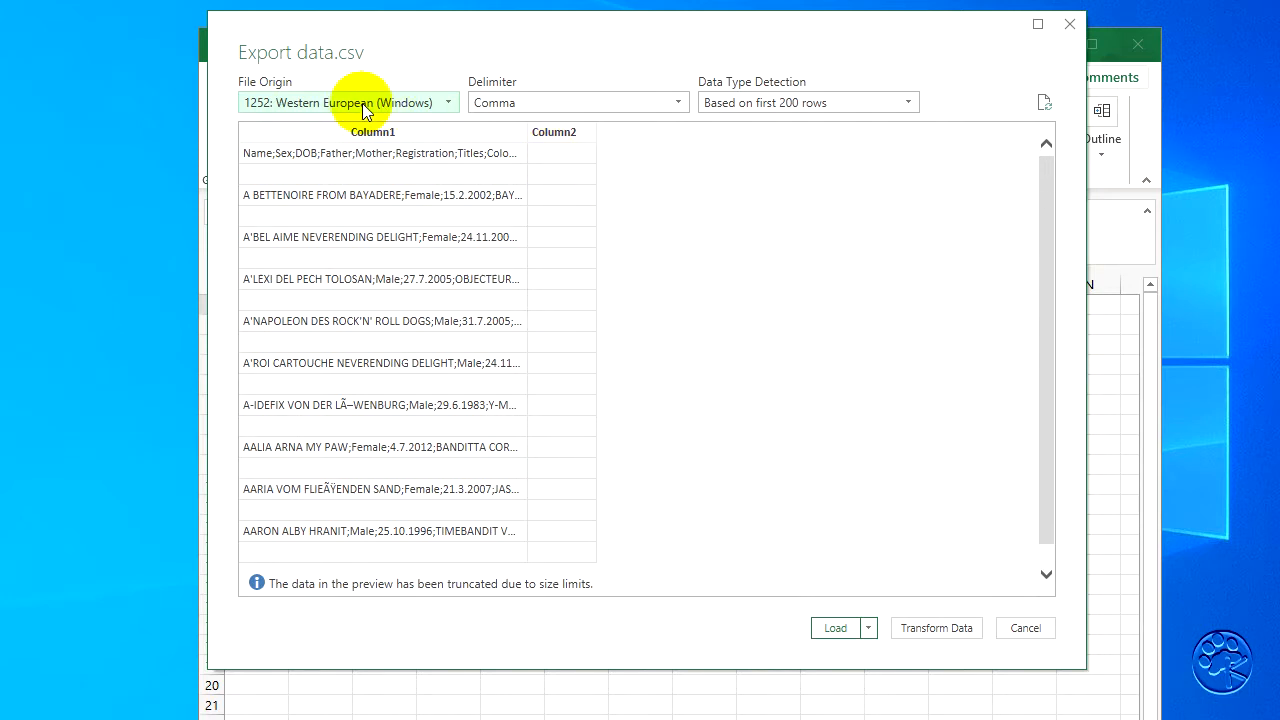
- Set the import delimiter to Semicolon and load the data into the workbook
click(662, 103)
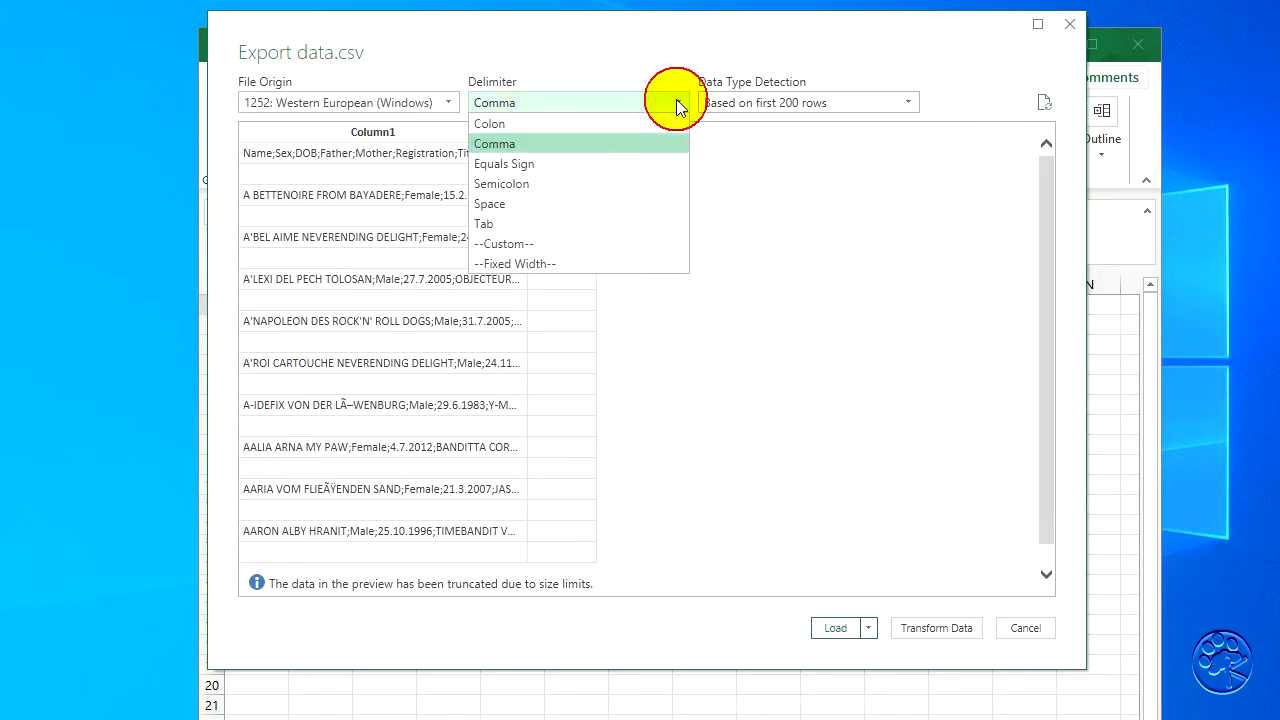
click(552, 183)
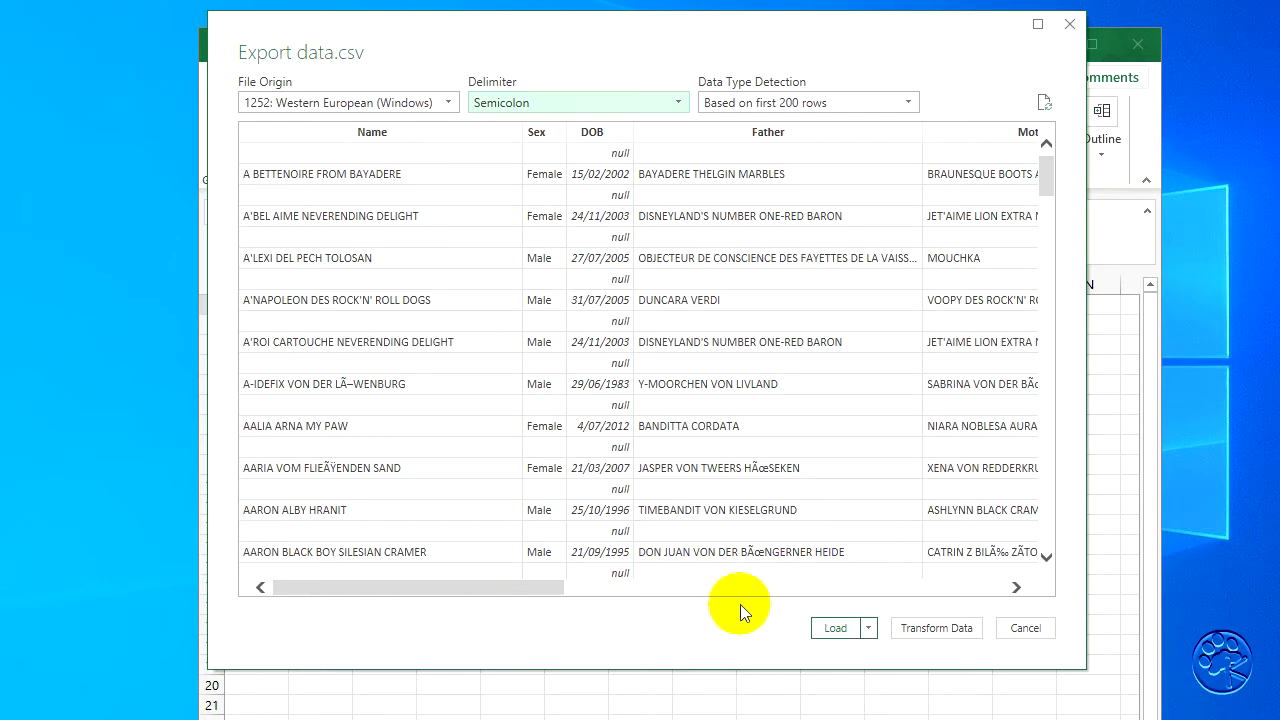
click(837, 626)
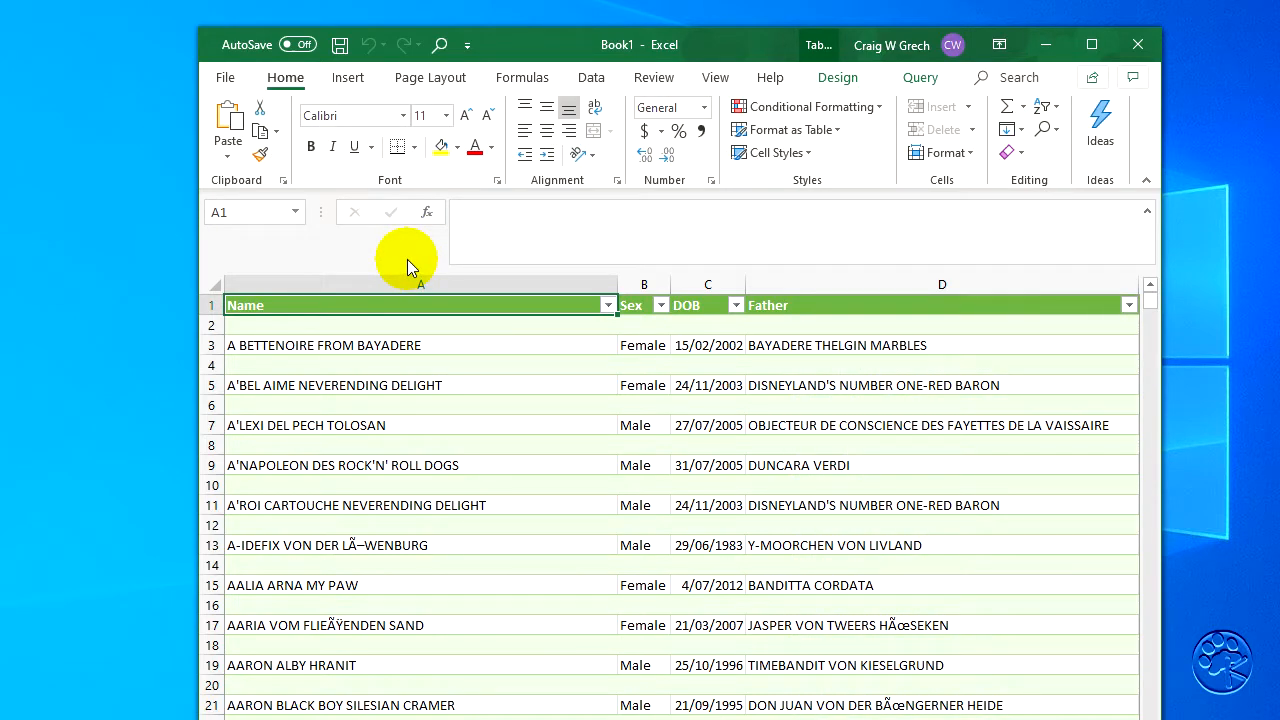
- Sort the imported table by the Name column in ascending order
click(345, 306)
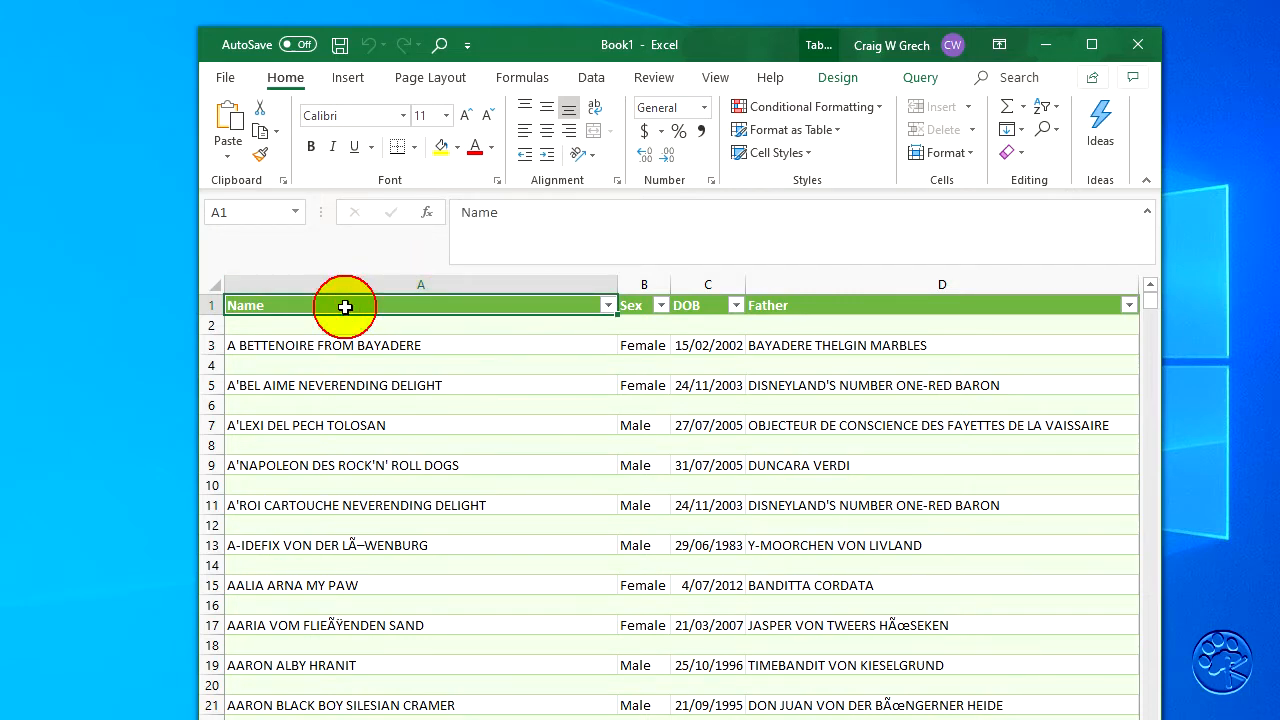
click(592, 79)
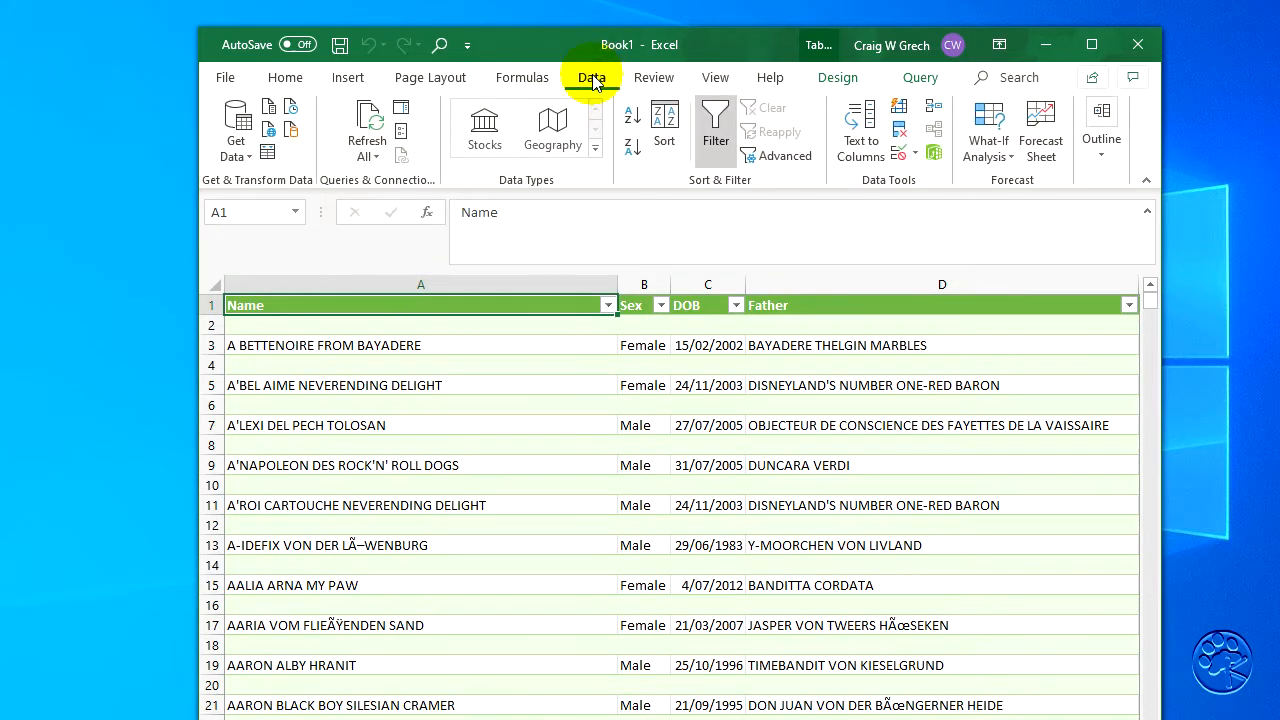
click(631, 119)
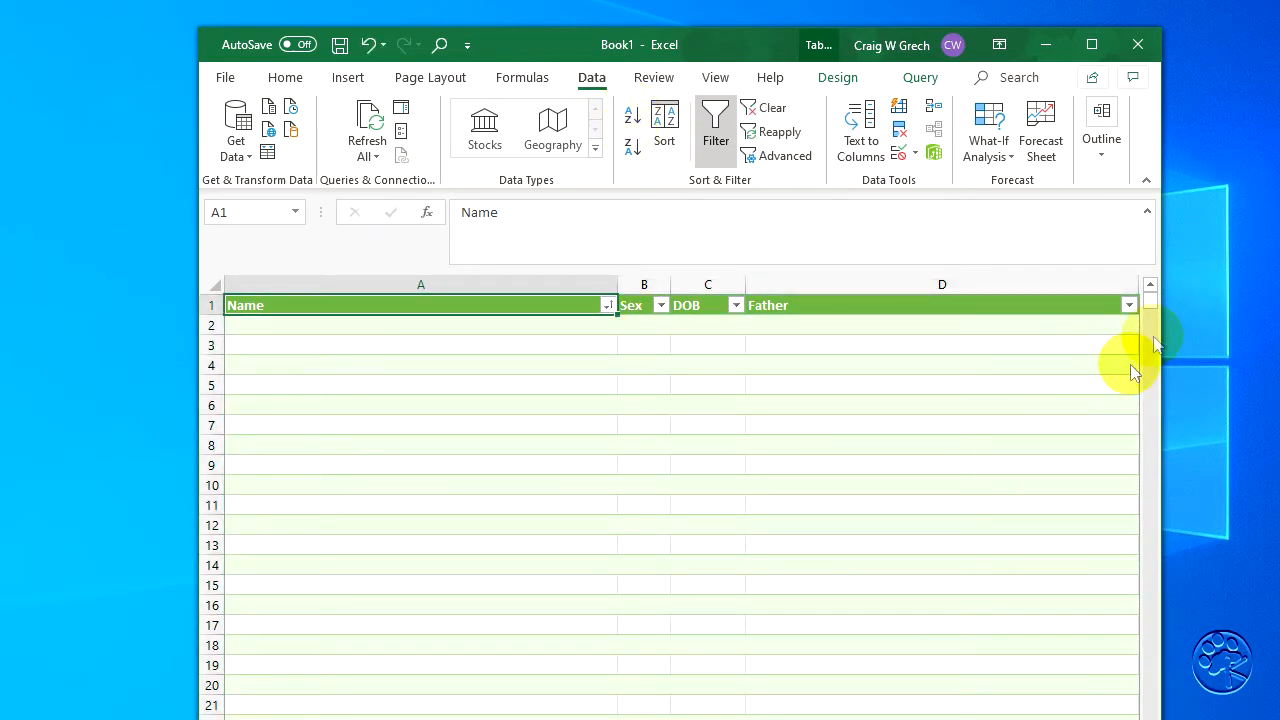
- Delete all the blank rows above the first record, rows 2 to 21729, from the sorted table
drag(1149, 298, 1149, 401)
drag(1137, 582, 1125, 625)
scroll(896, 595, down, 12)
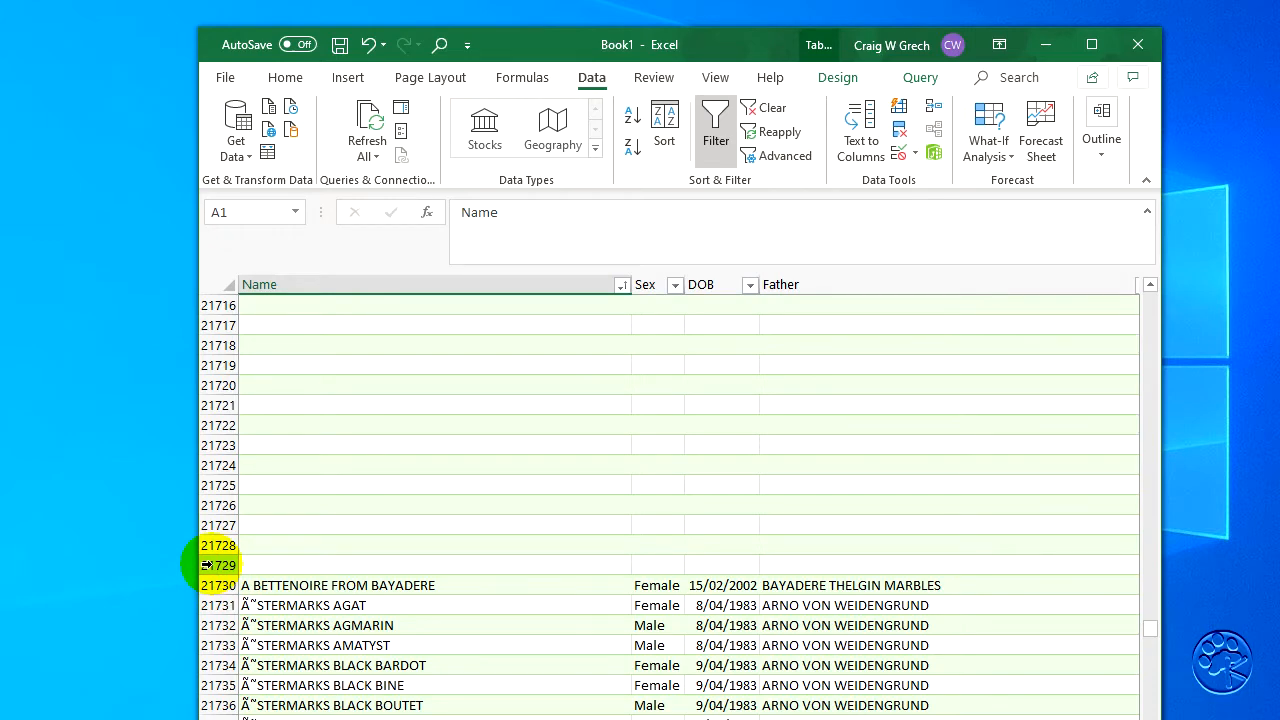
shift+click(205, 565)
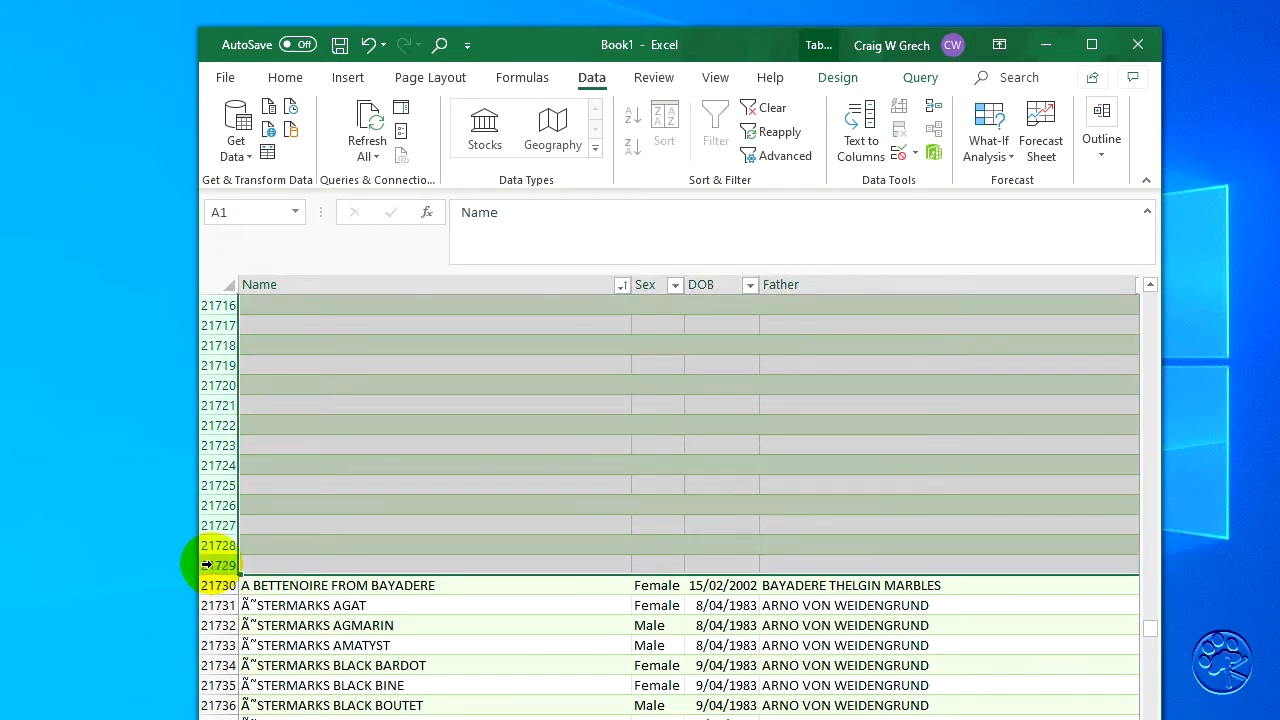
right_click(428, 510)
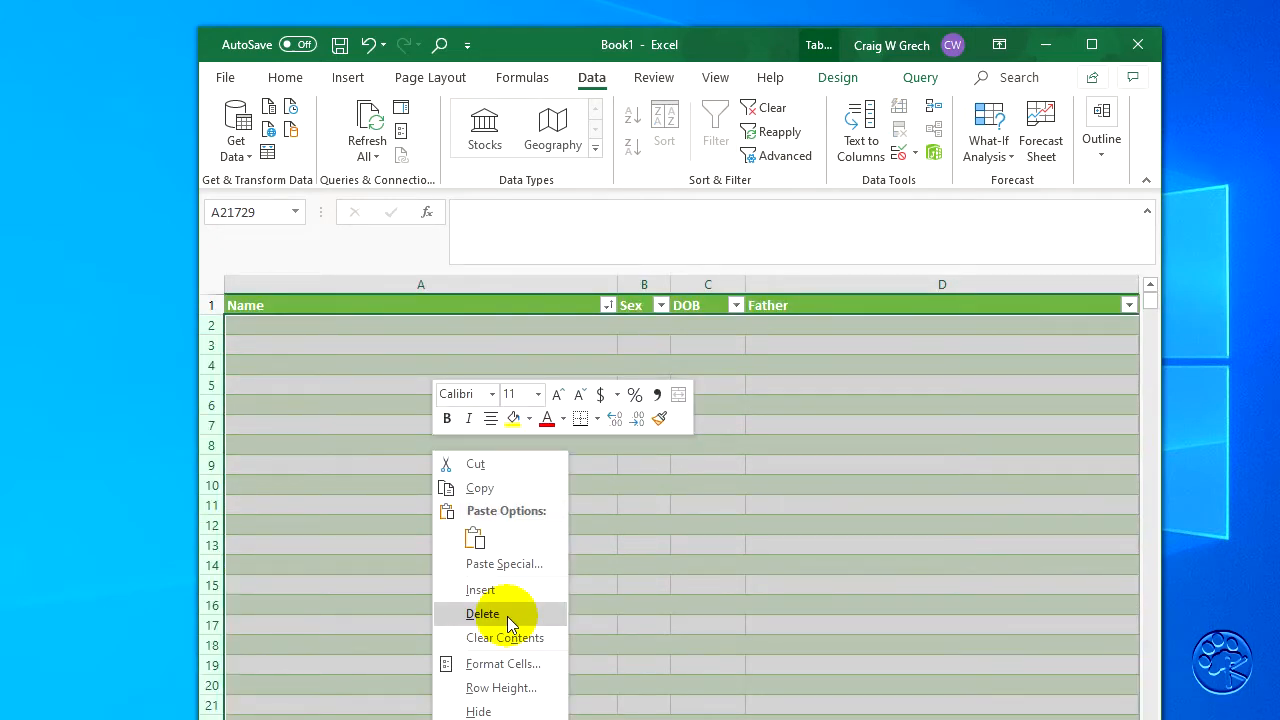
click(507, 616)
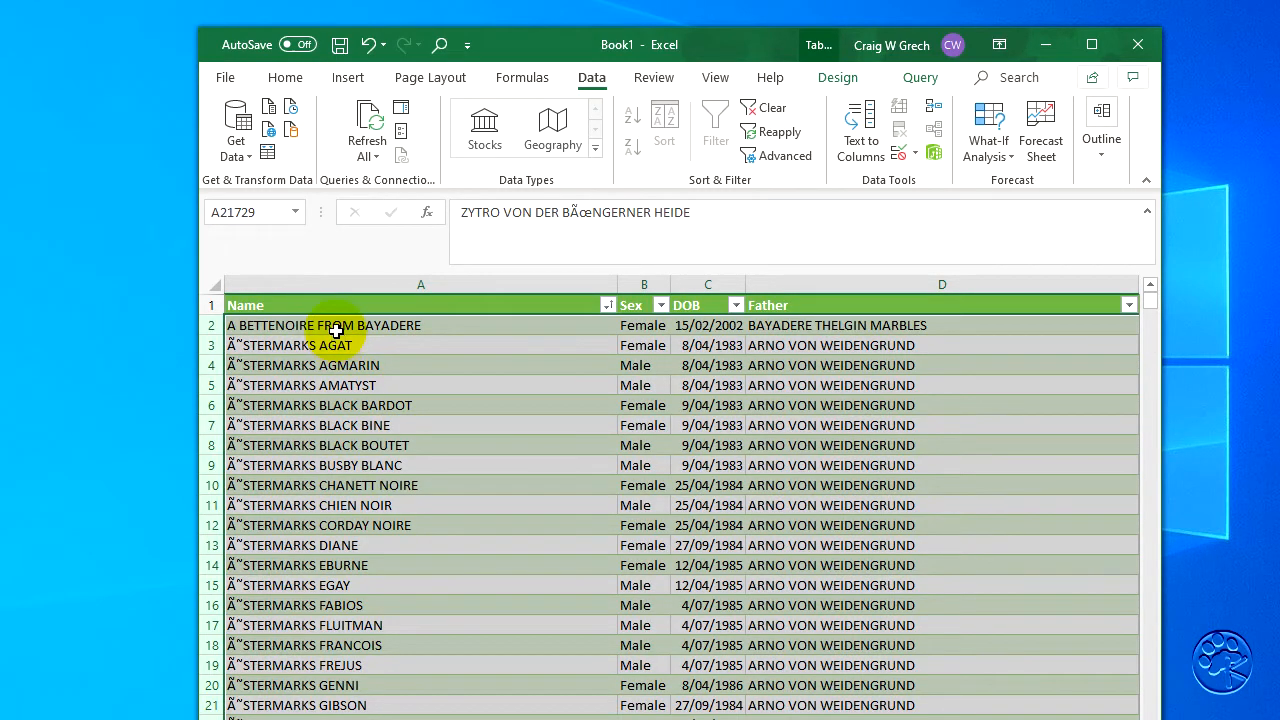
mouse_move(1151, 301)
mouse_down()
mouse_move(1150, 719)
mouse_move(1160, 282)
mouse_up()
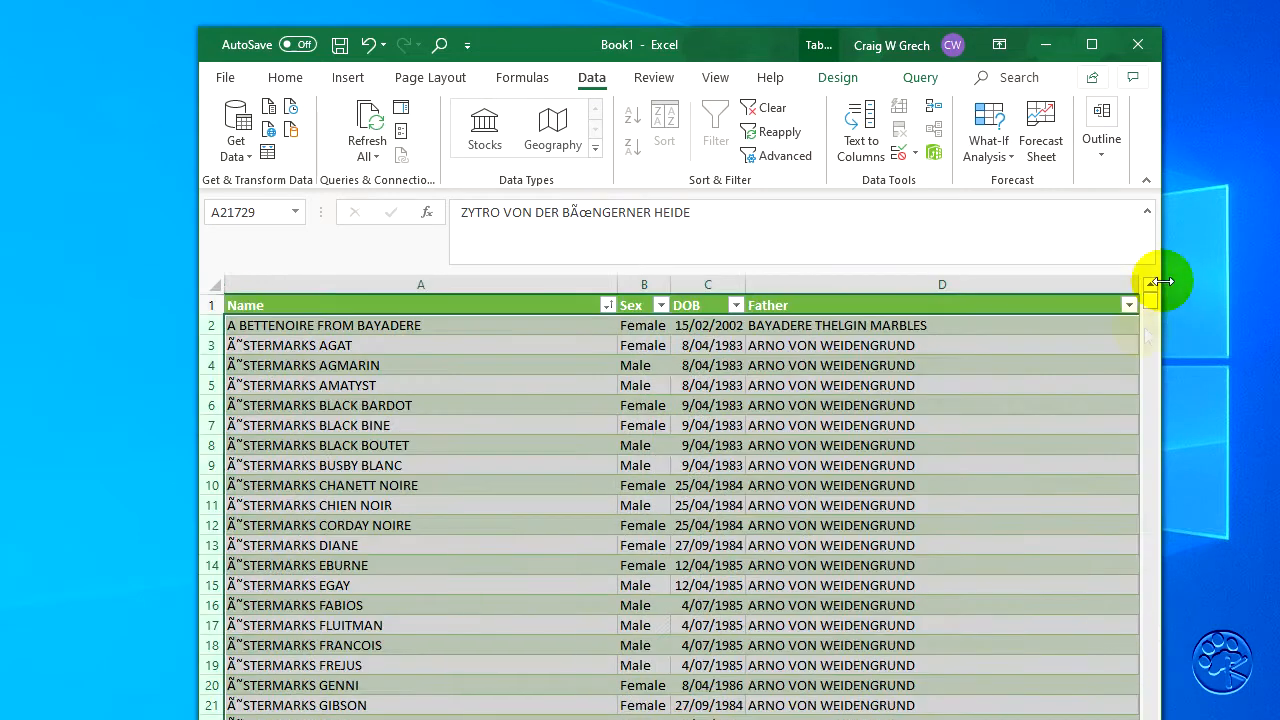
- Save the active sheet to the Desktop as Export in CSV (Comma delimited) format and close the workbook without saving again
click(340, 47)
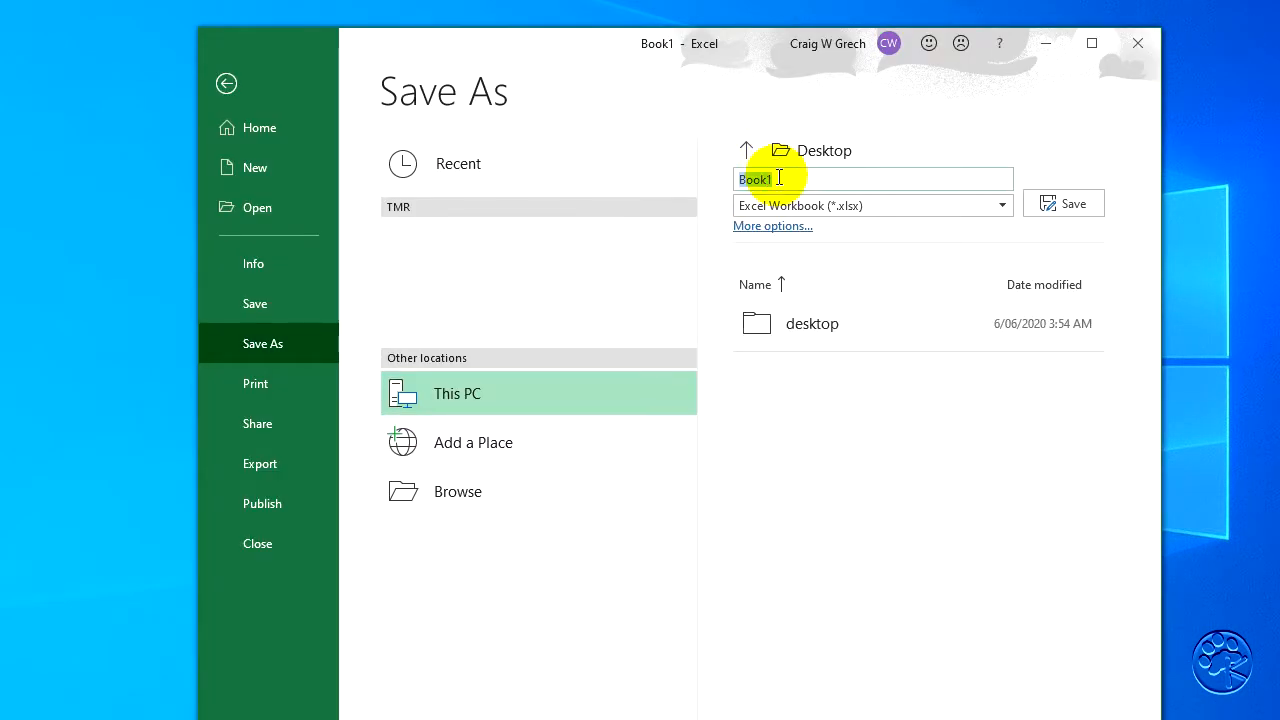
text(Export)
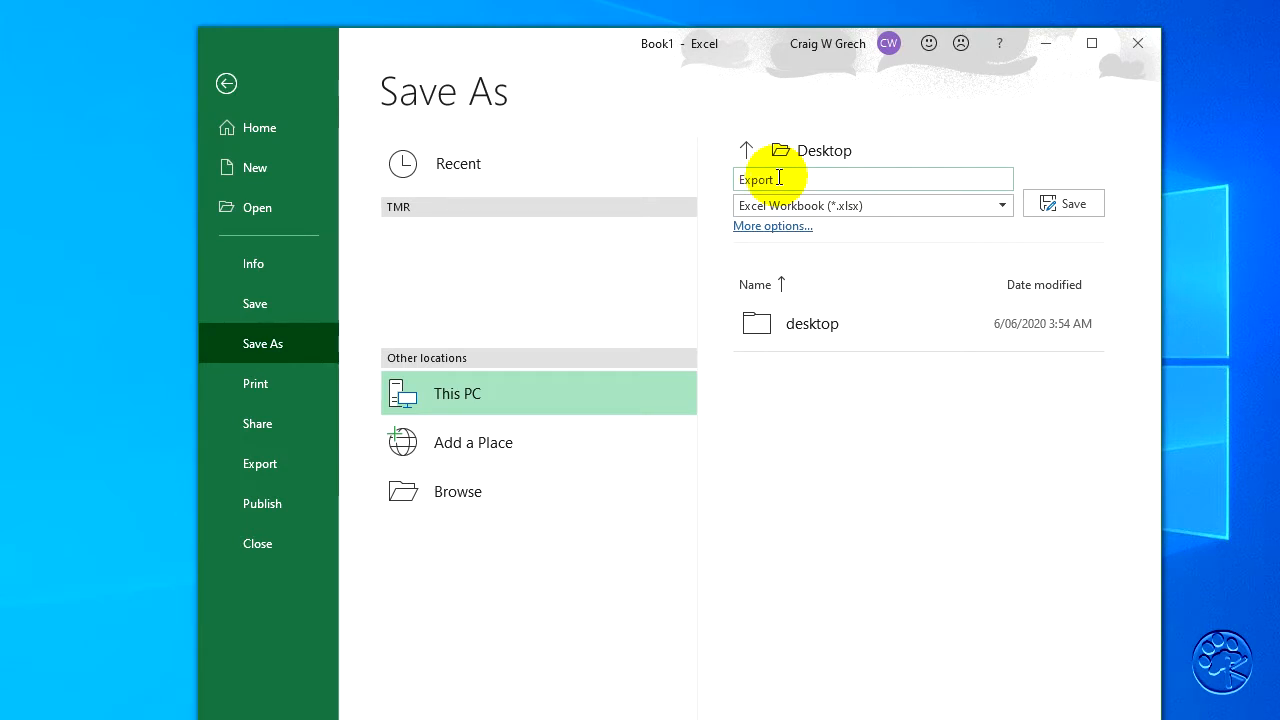
click(888, 205)
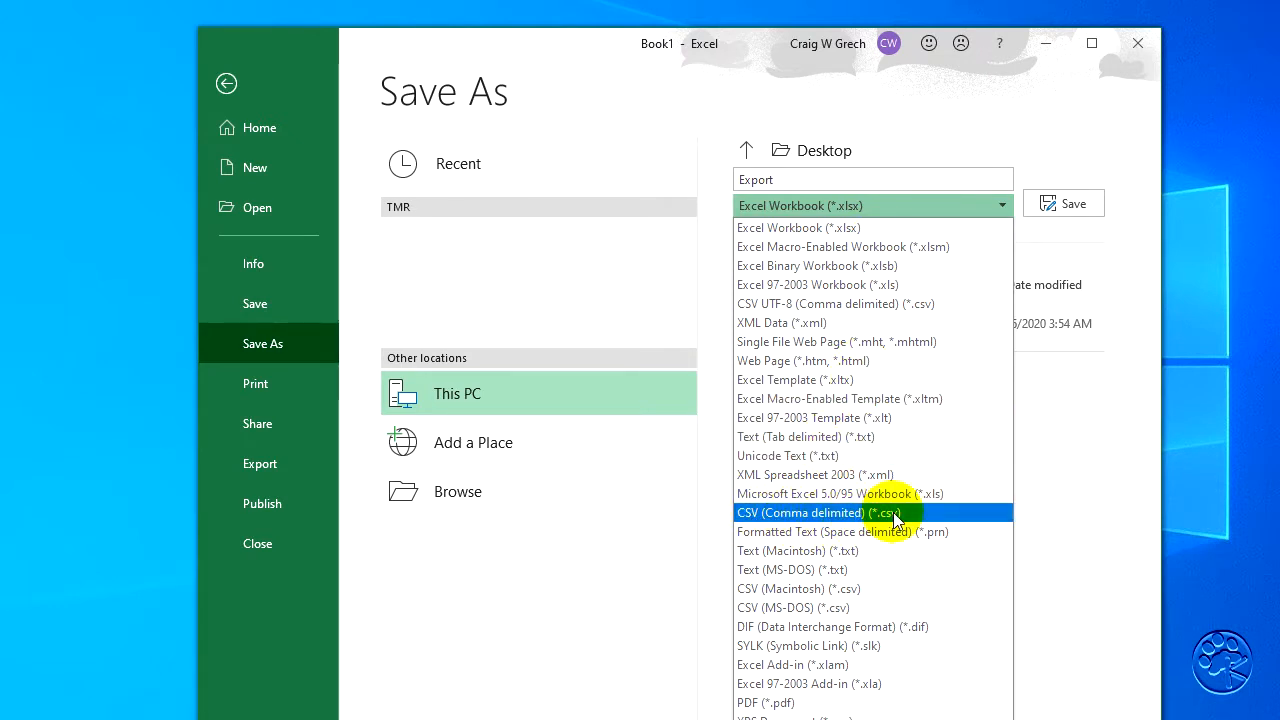
click(855, 514)
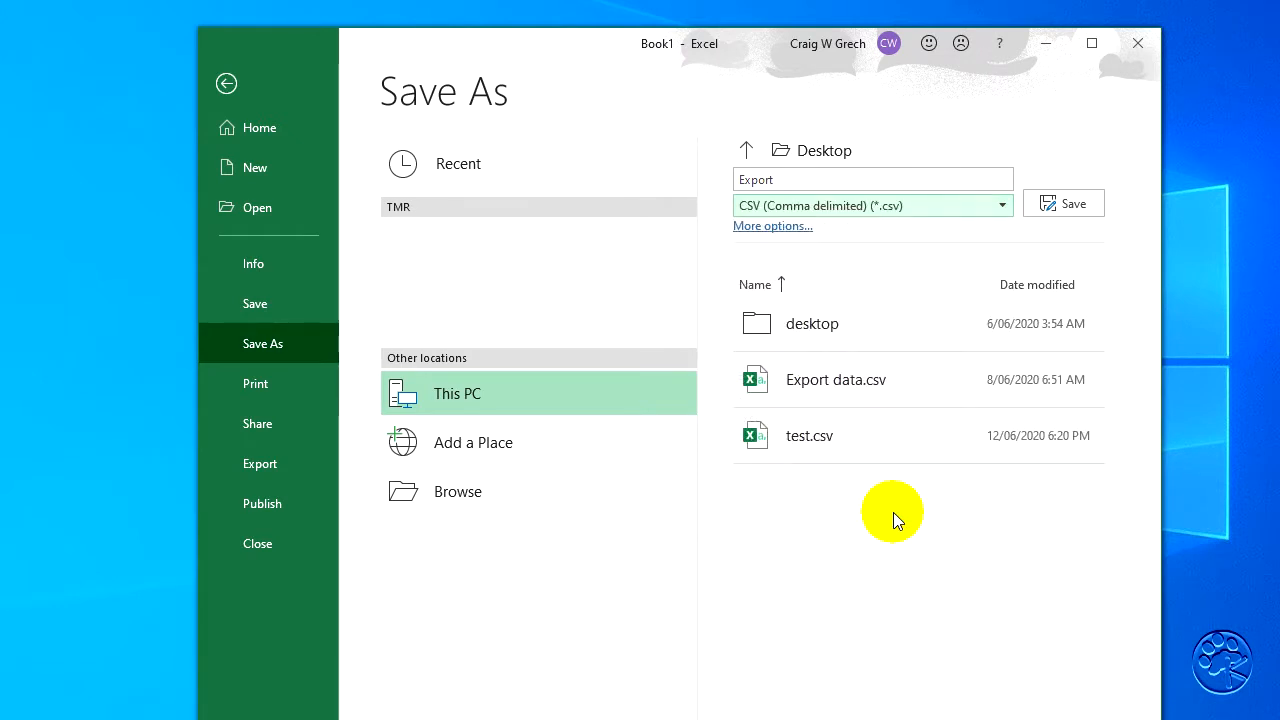
click(1066, 205)
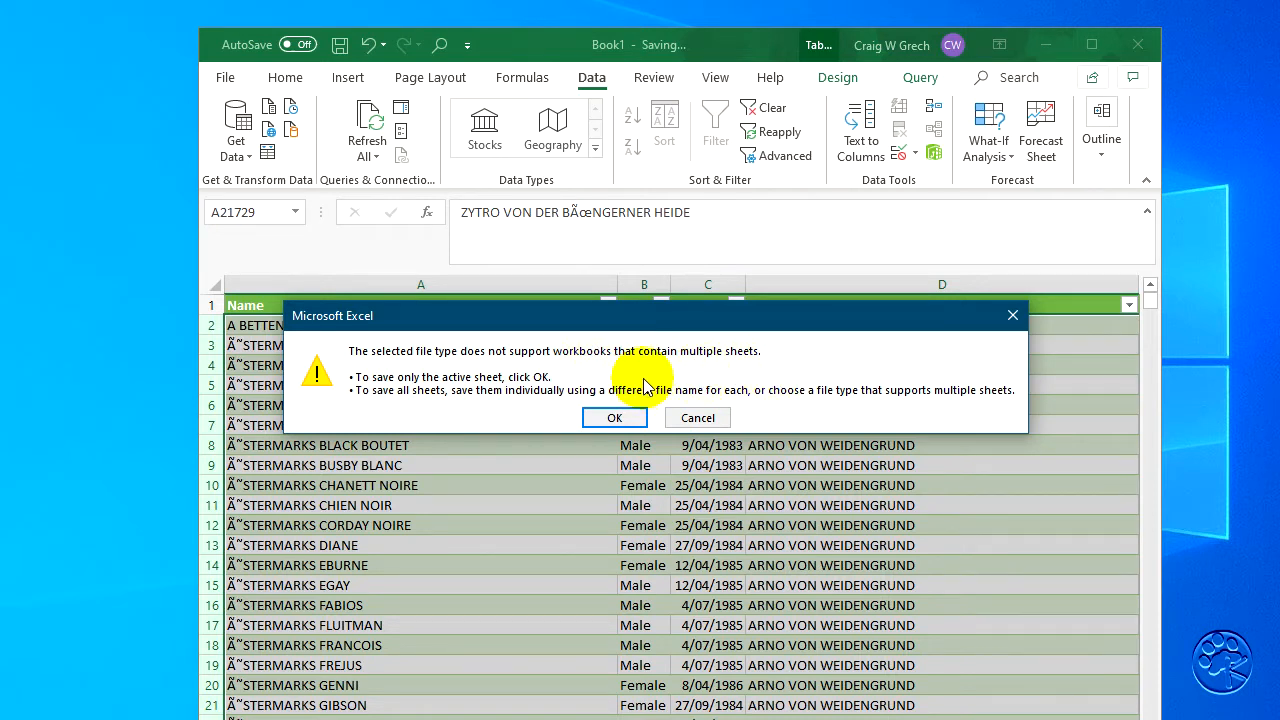
click(620, 417)
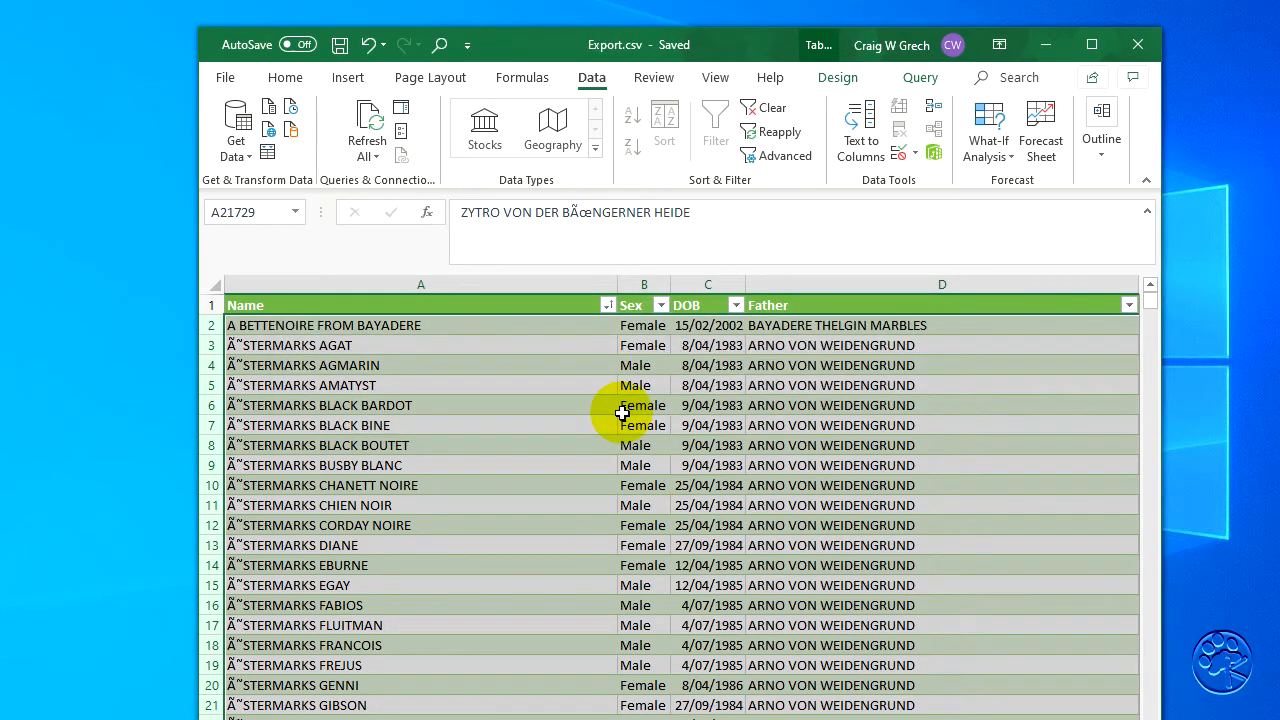
click(1138, 44)
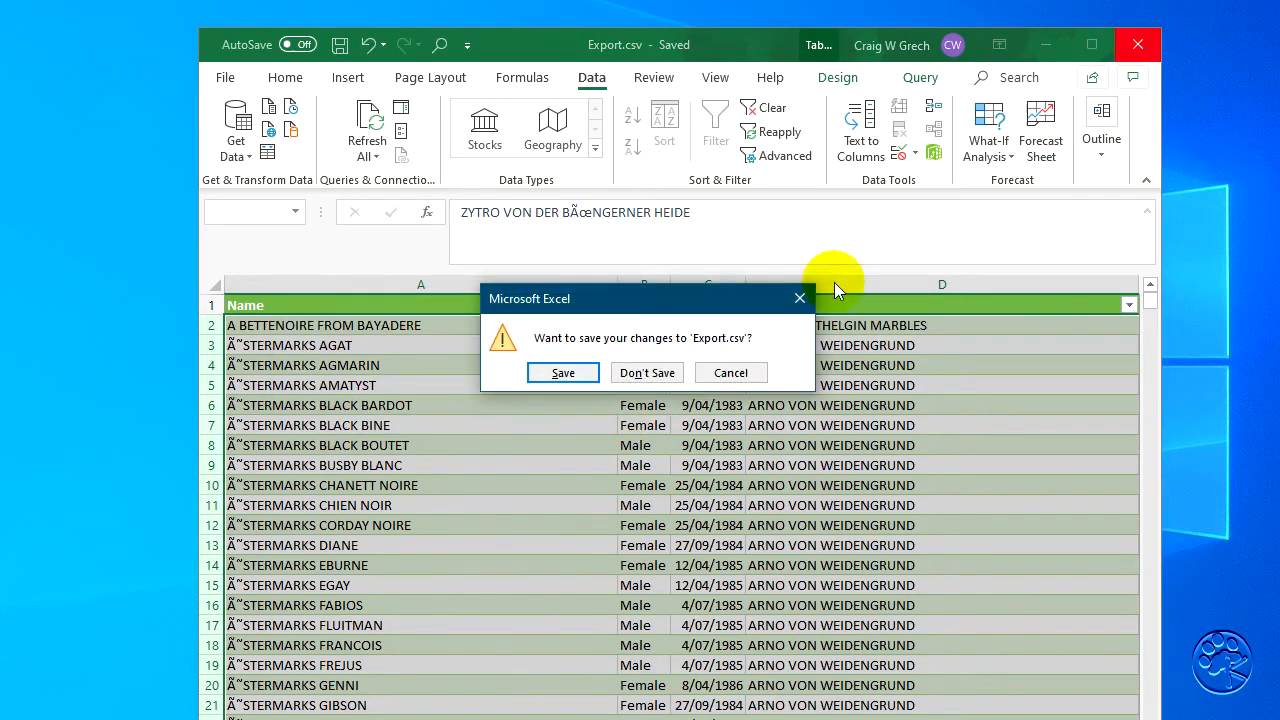
click(641, 375)
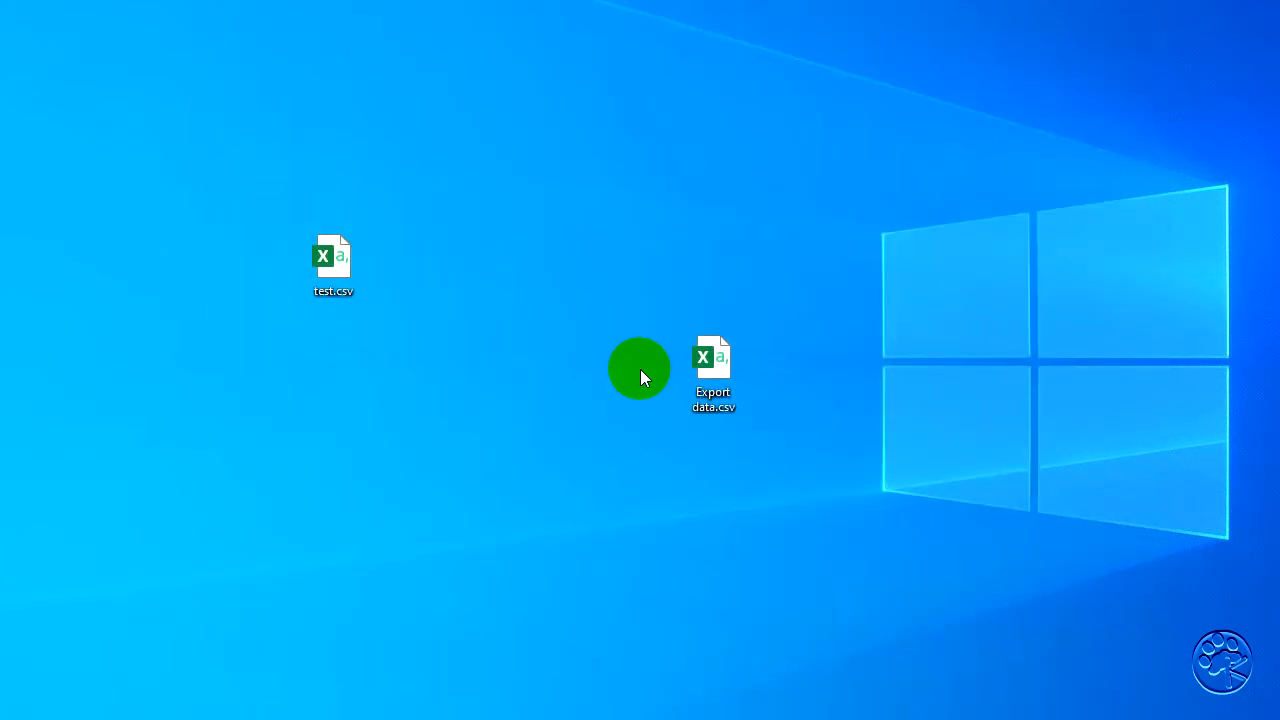
- Move Export data.csv and test.csv out of the desktop work area and place Export.csv in its upper left part
drag(681, 280, 896, 397)
click(865, 403)
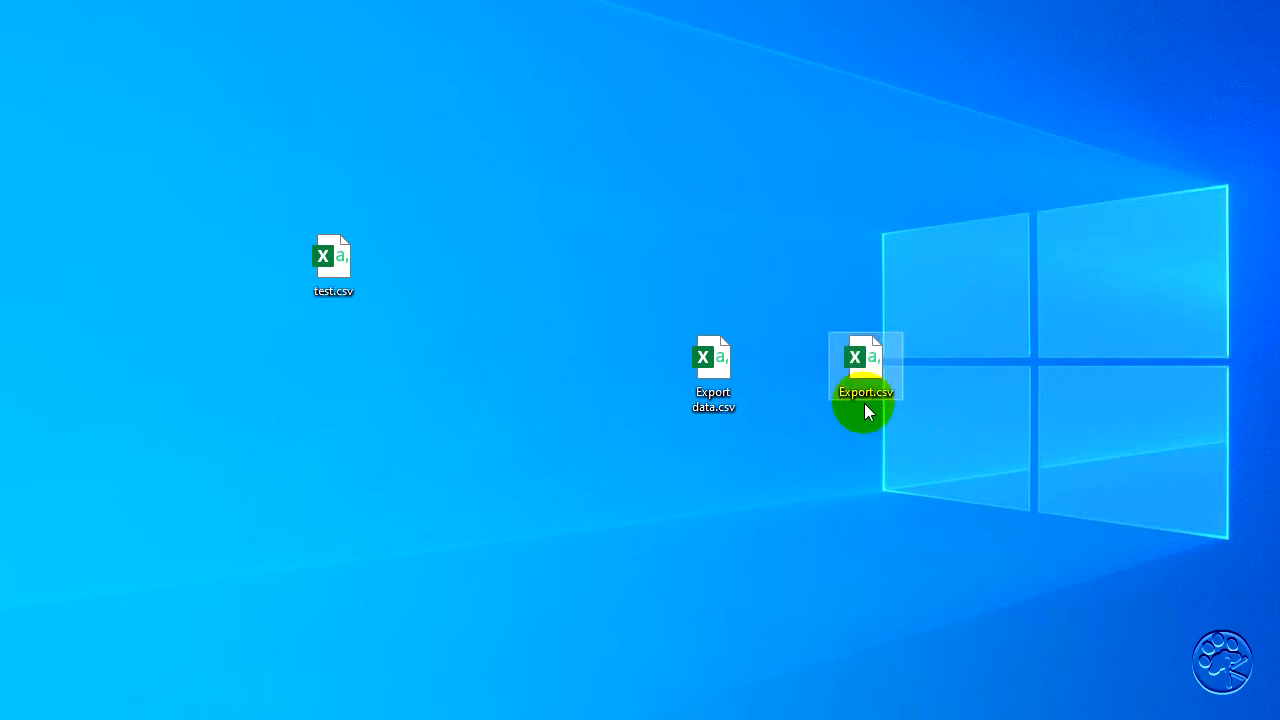
drag(851, 412, 706, 222)
drag(705, 372, 18, 348)
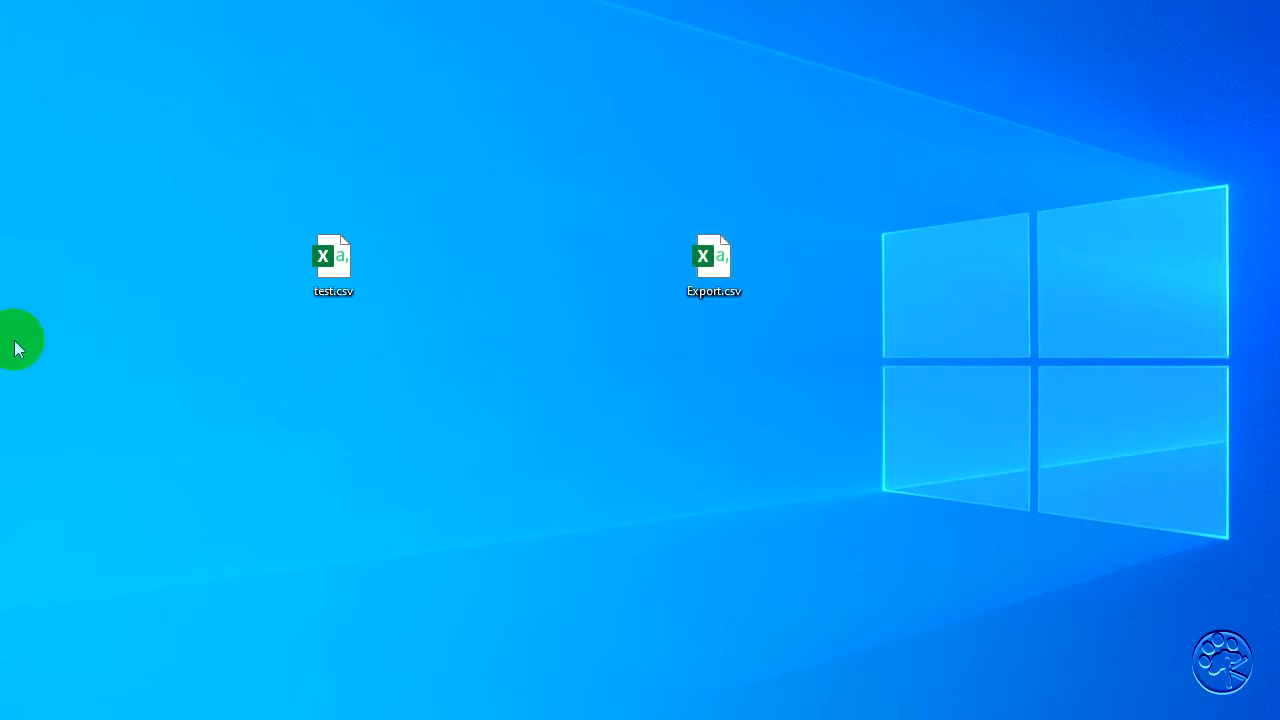
drag(325, 267, 0, 260)
drag(714, 265, 288, 197)
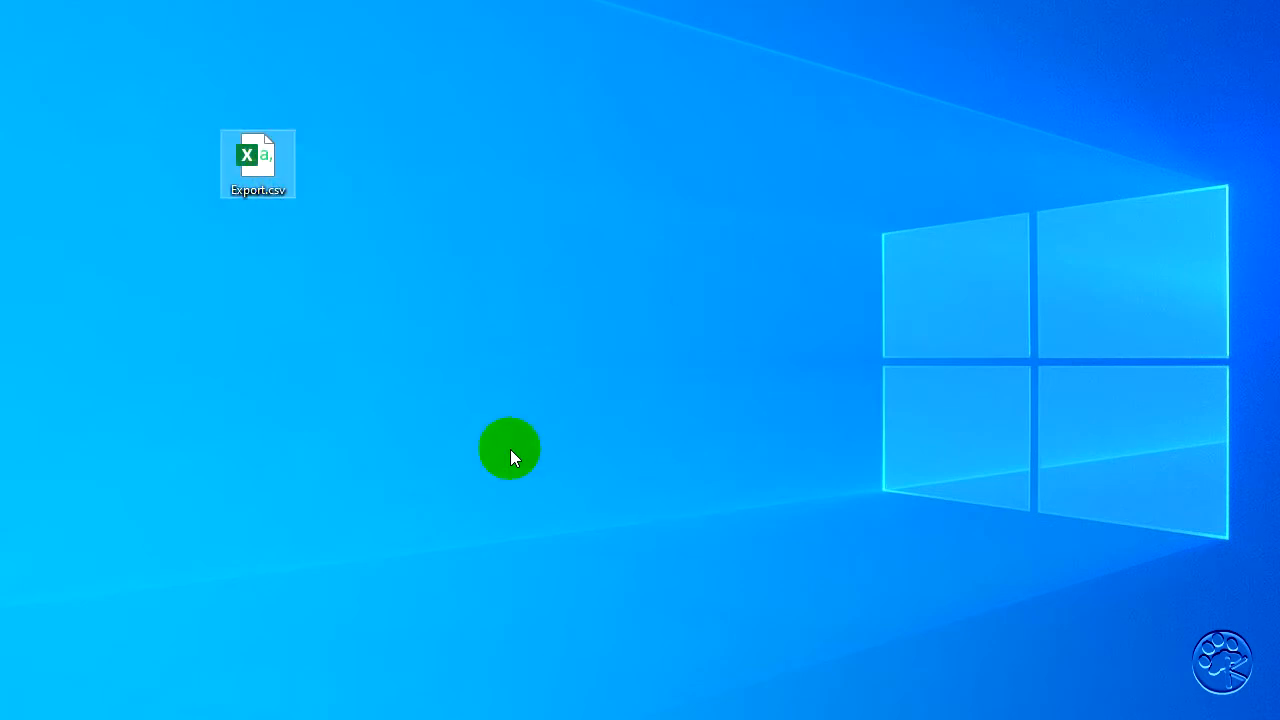
- Open Export.csv from the desktop and widen the DOB and Registration columns so their values fit
double_click(263, 162)
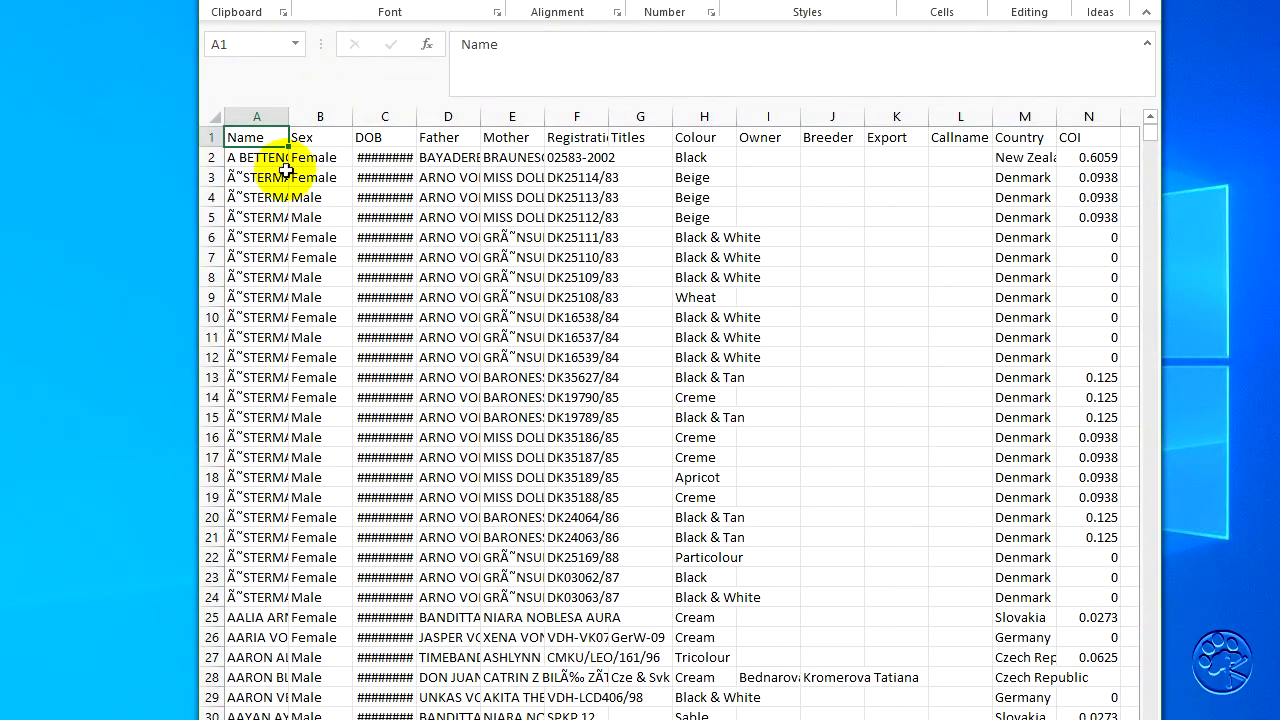
drag(416, 123, 462, 118)
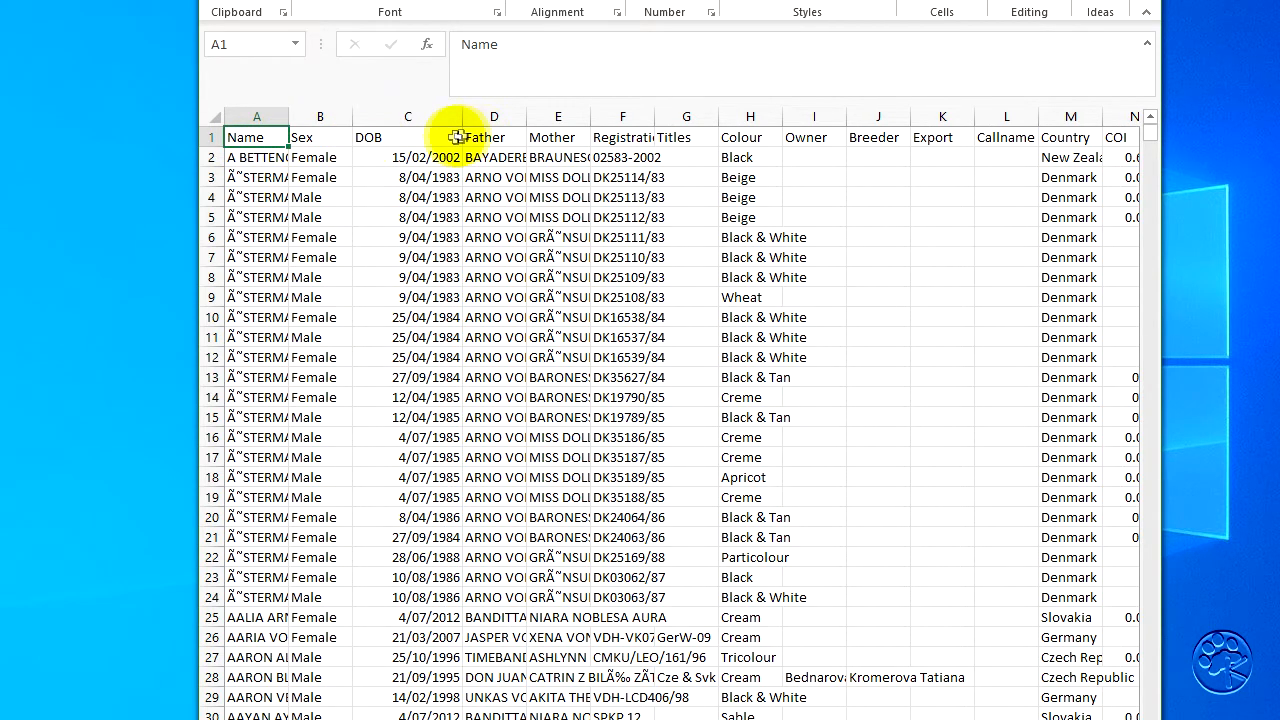
drag(652, 118, 709, 118)
- Rename the Titles heading in cell G1 as Prefix
click(751, 139)
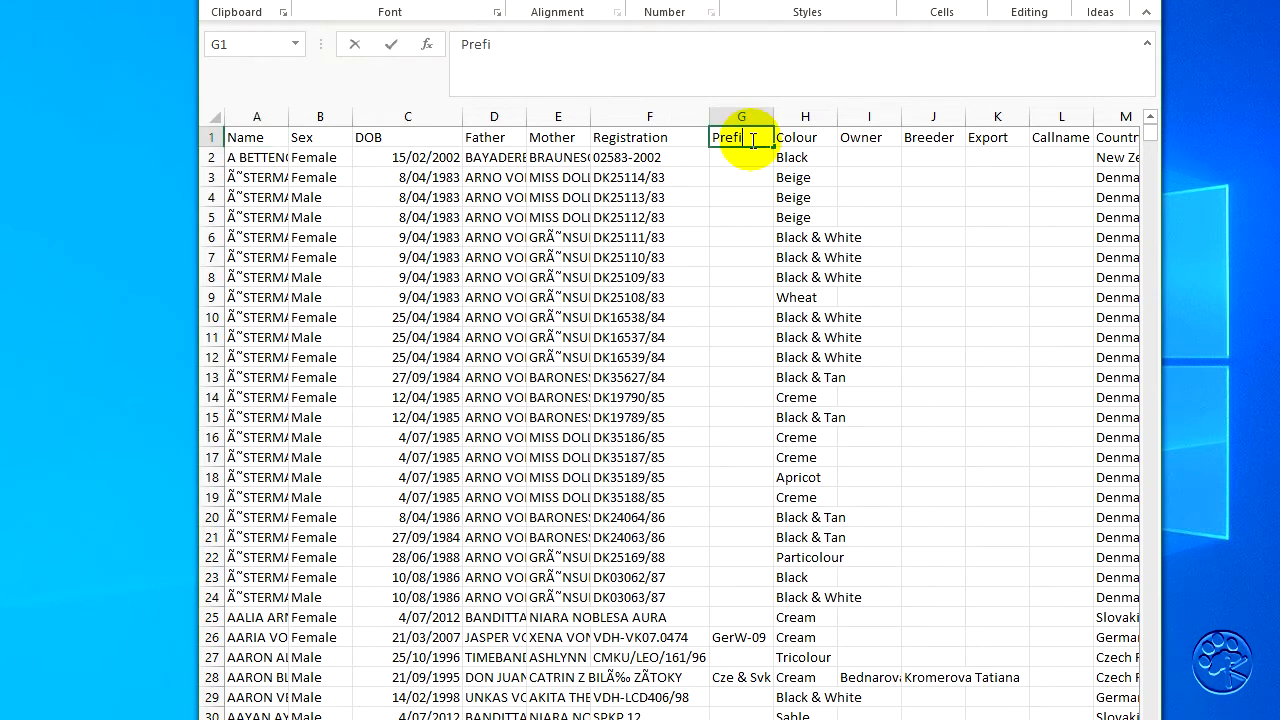
key(Return)
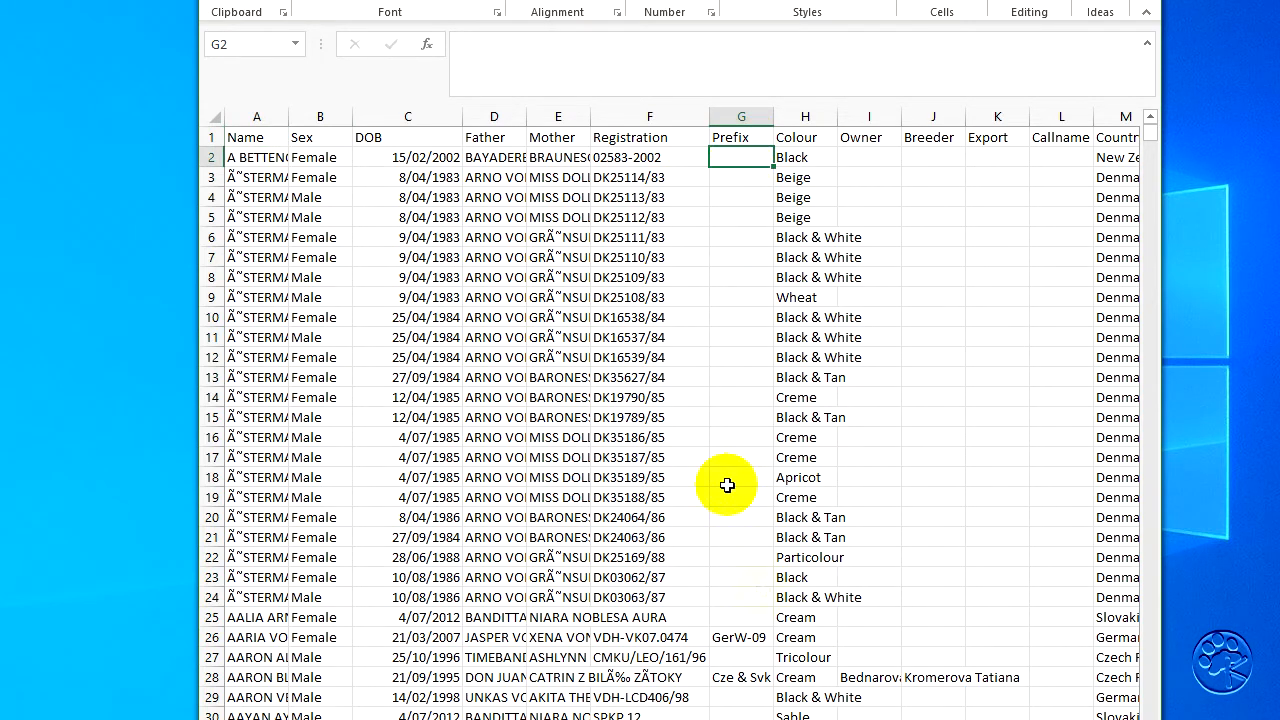
- Delete the COI data in column N, including its heading
scroll(682, 413, right, 2)
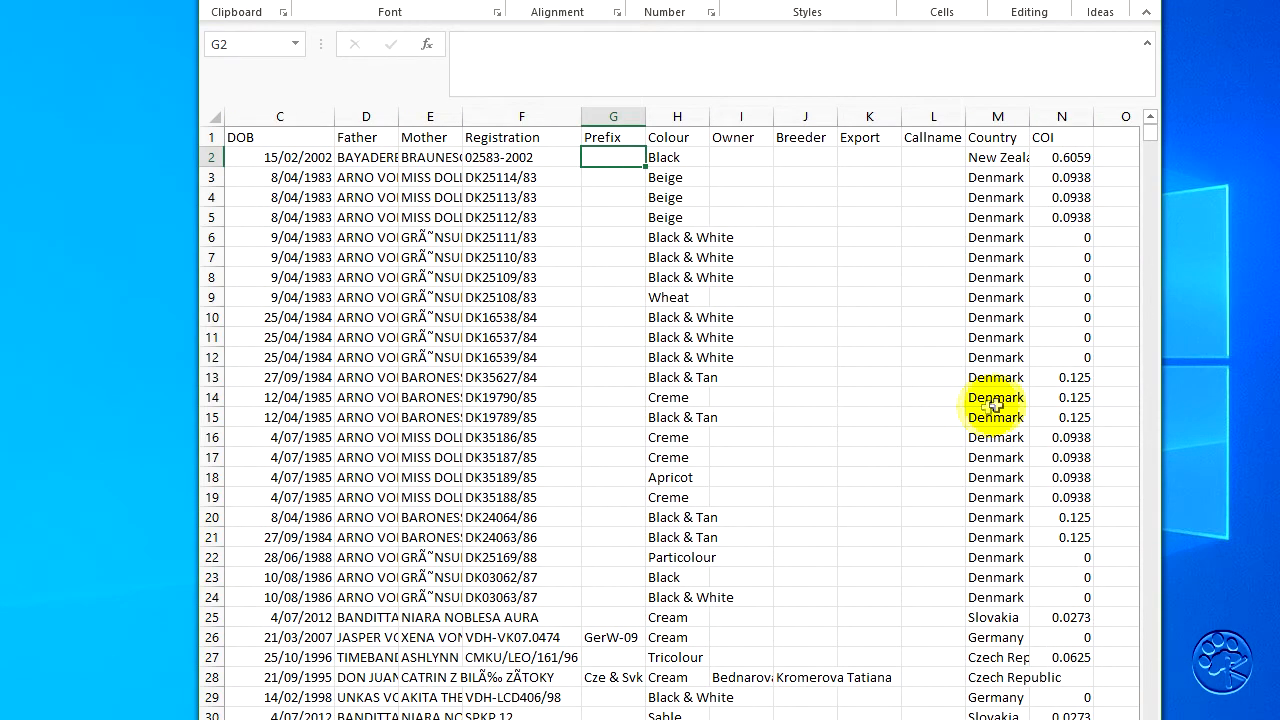
click(1058, 112)
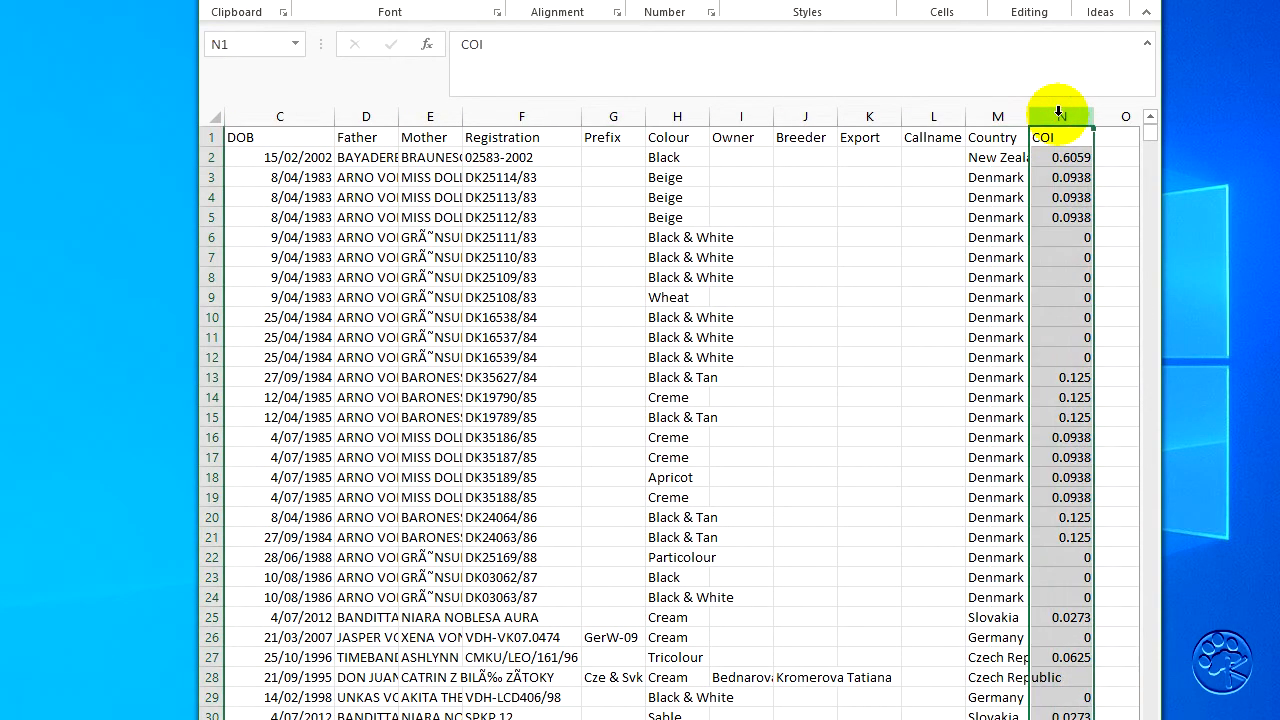
right_click(1058, 226)
click(1123, 390)
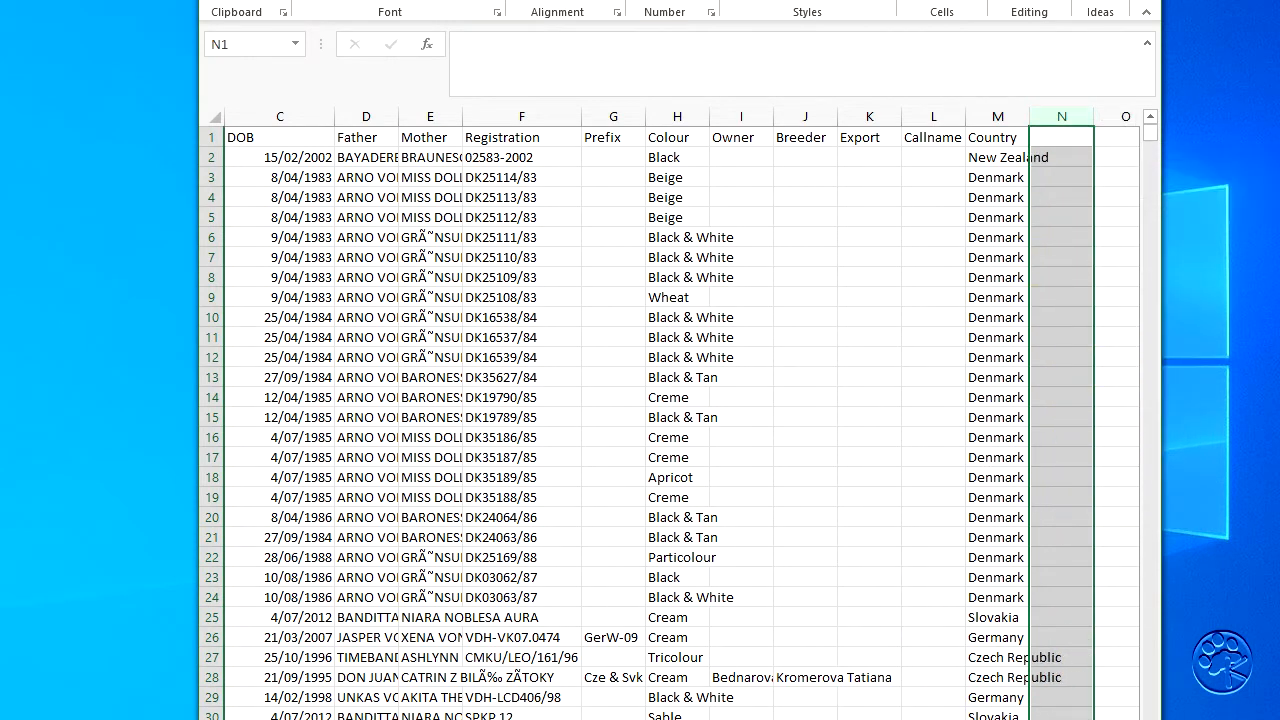
scroll(680, 420, left, 2)
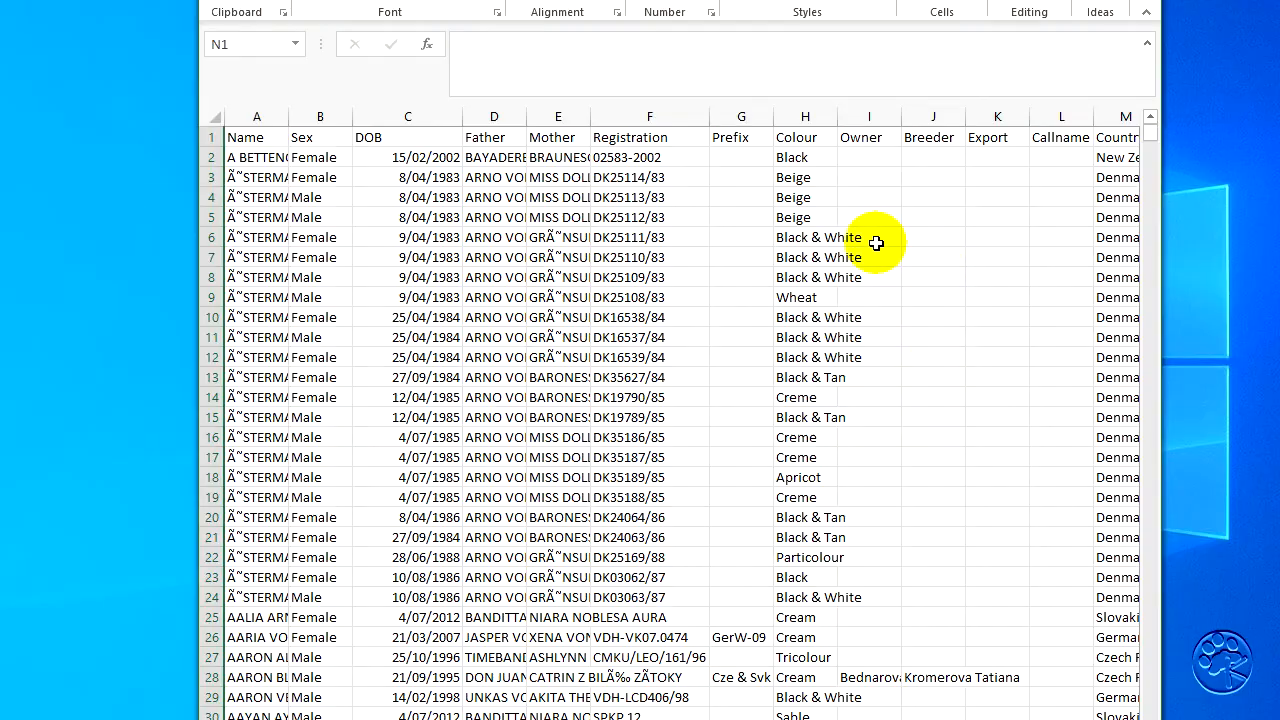
- Reposition and widen the workbook window so the Country column fits in view, and widen the Breeder column
drag(1152, 132, 1141, 62)
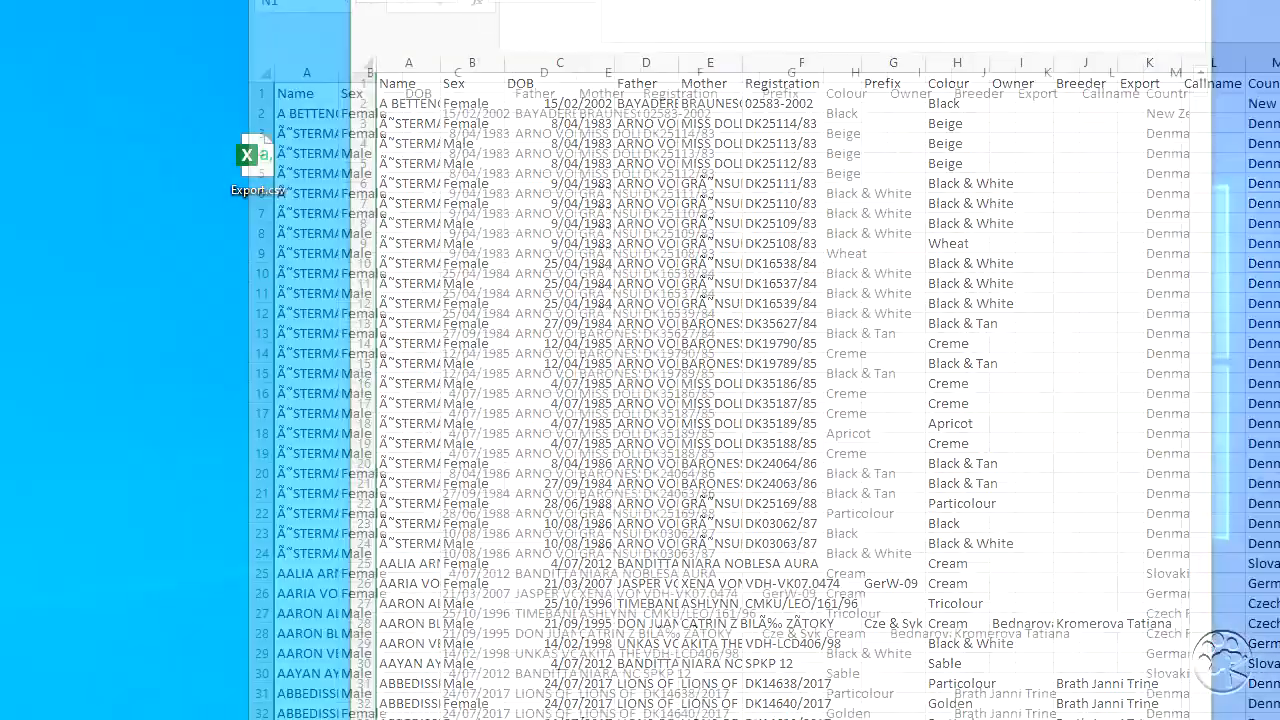
drag(840, 2, 534, 8)
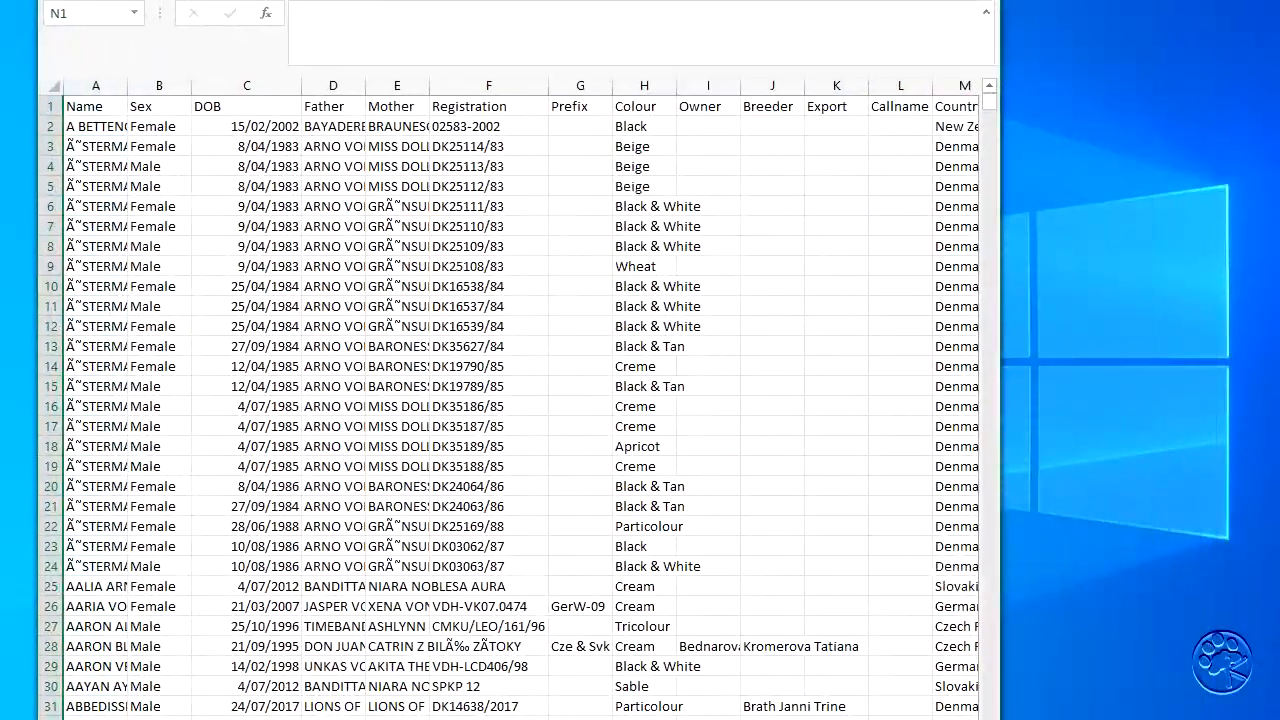
drag(1009, 228, 1232, 205)
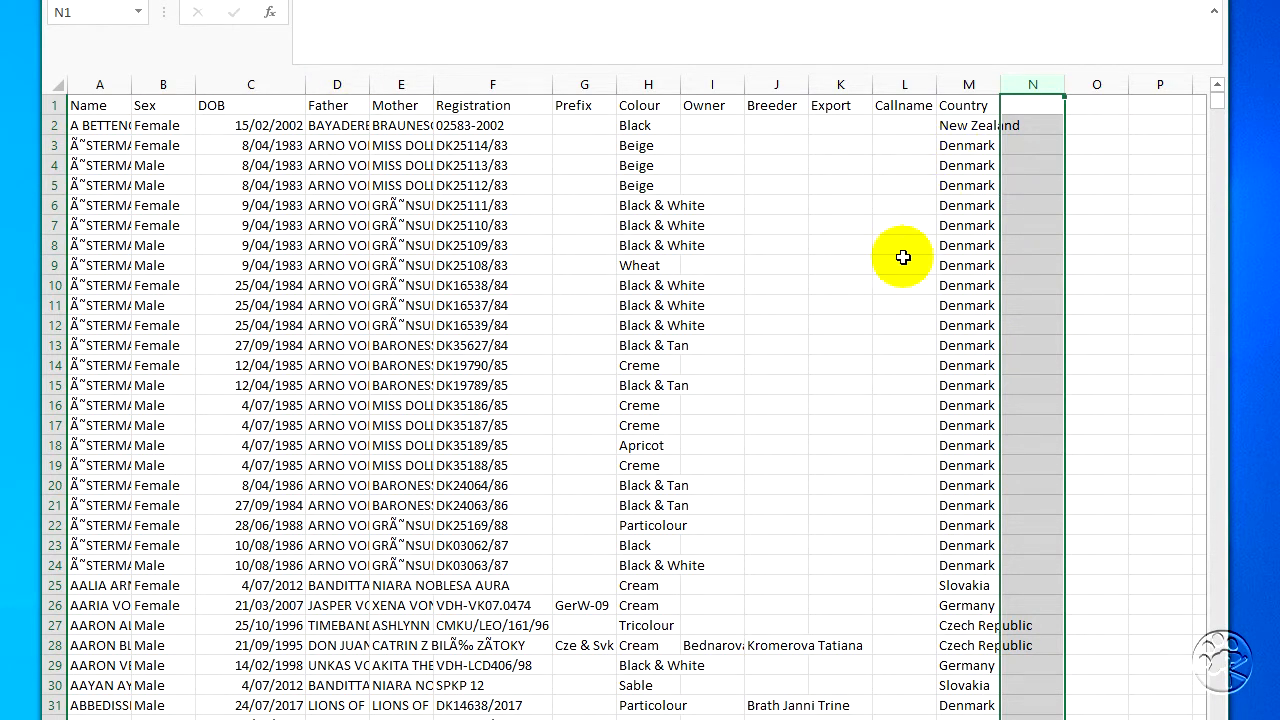
drag(808, 86, 888, 86)
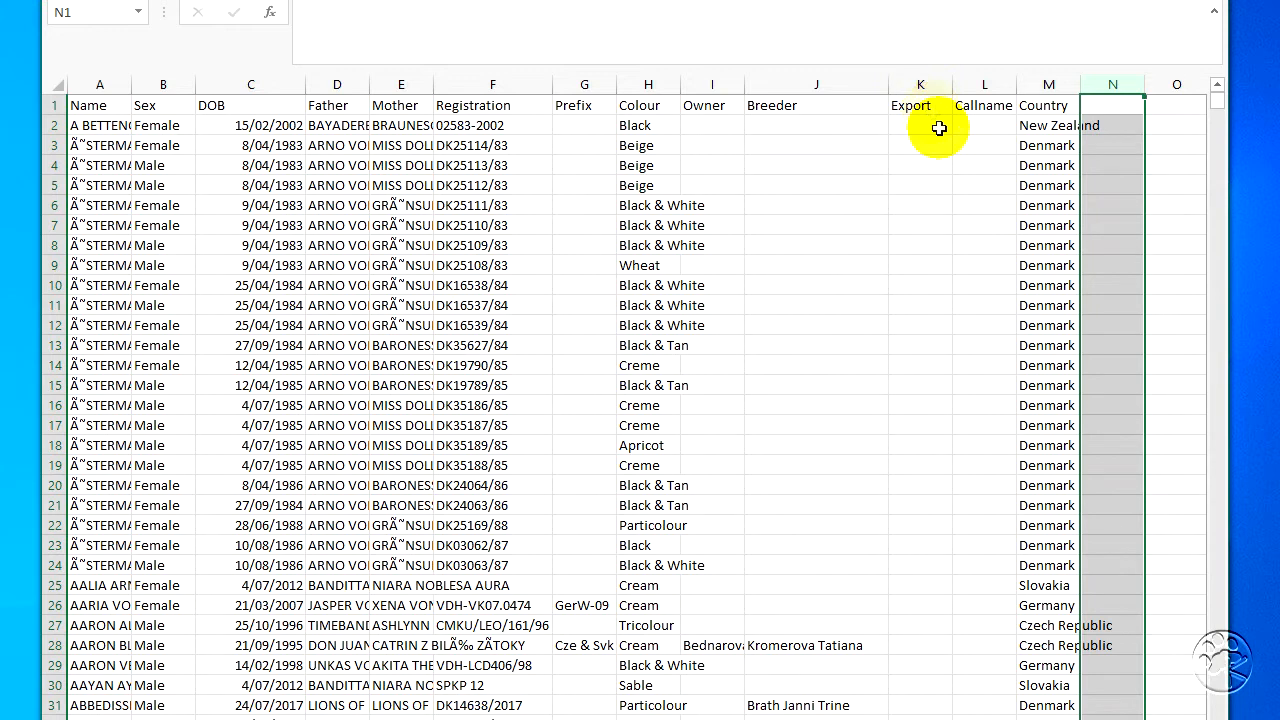
click(922, 106)
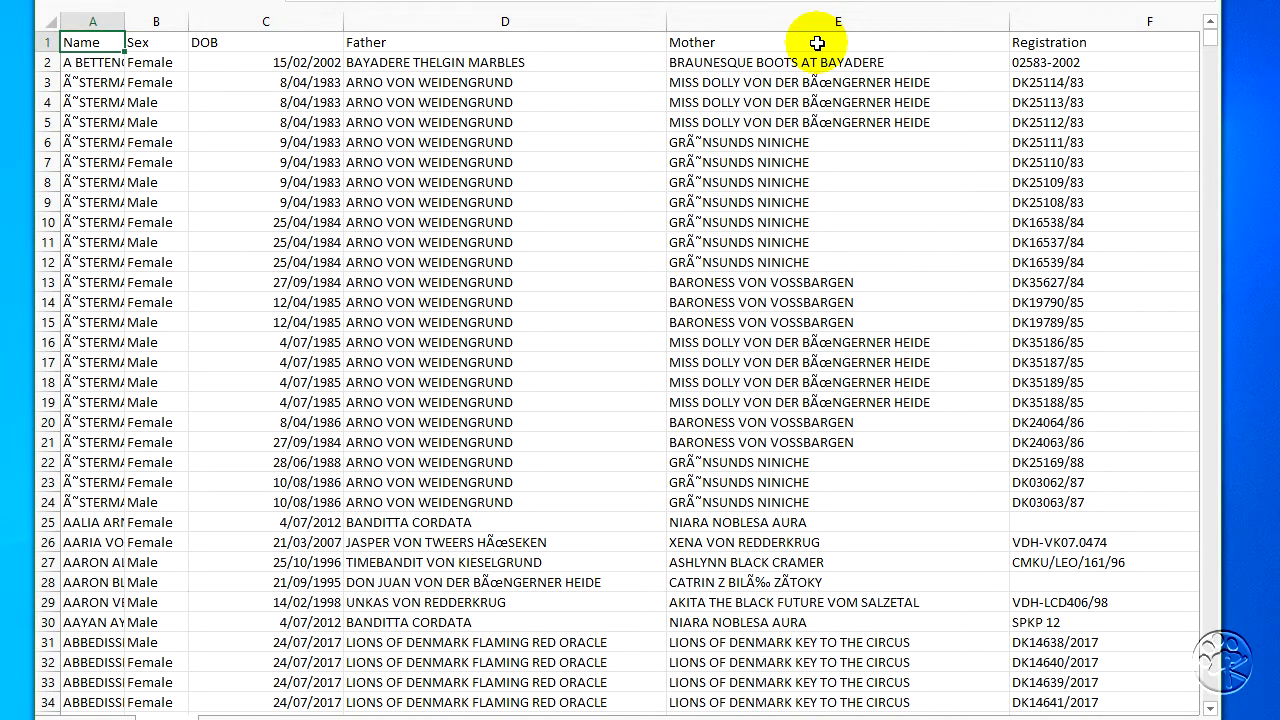
- Insert a new column before Father and enter Breed as its heading in D1
click(358, 17)
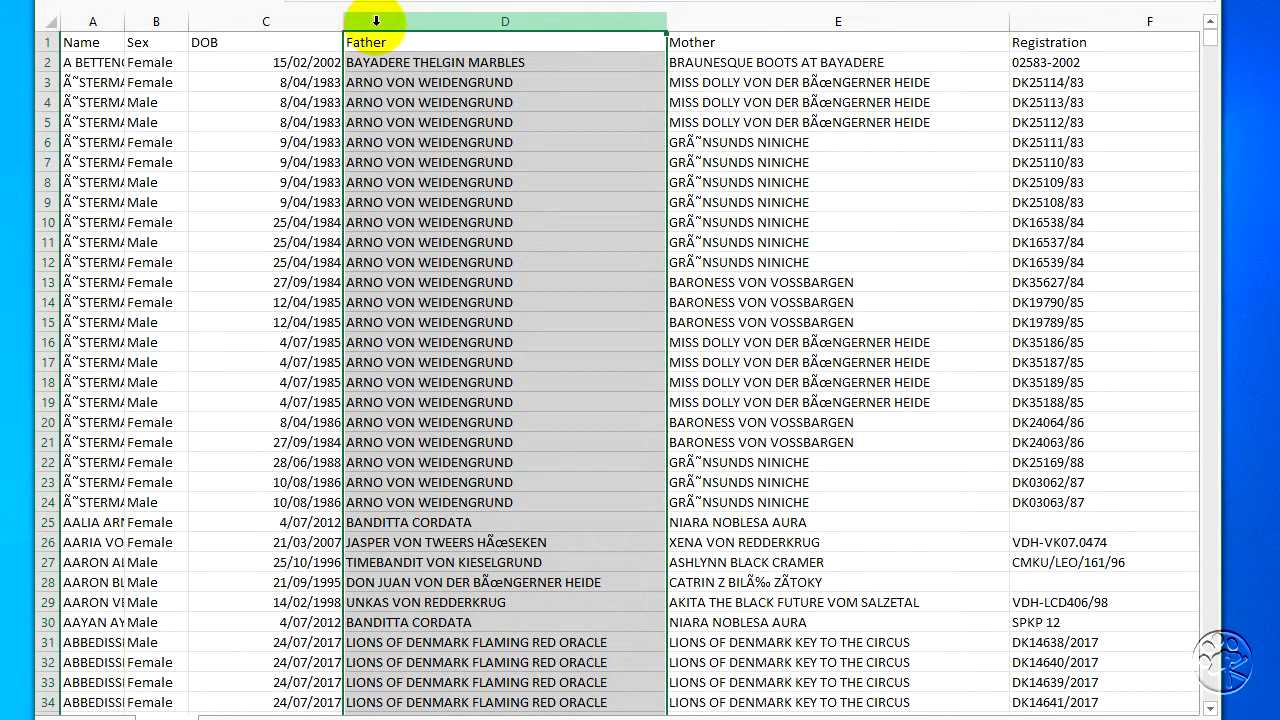
right_click(375, 22)
click(425, 162)
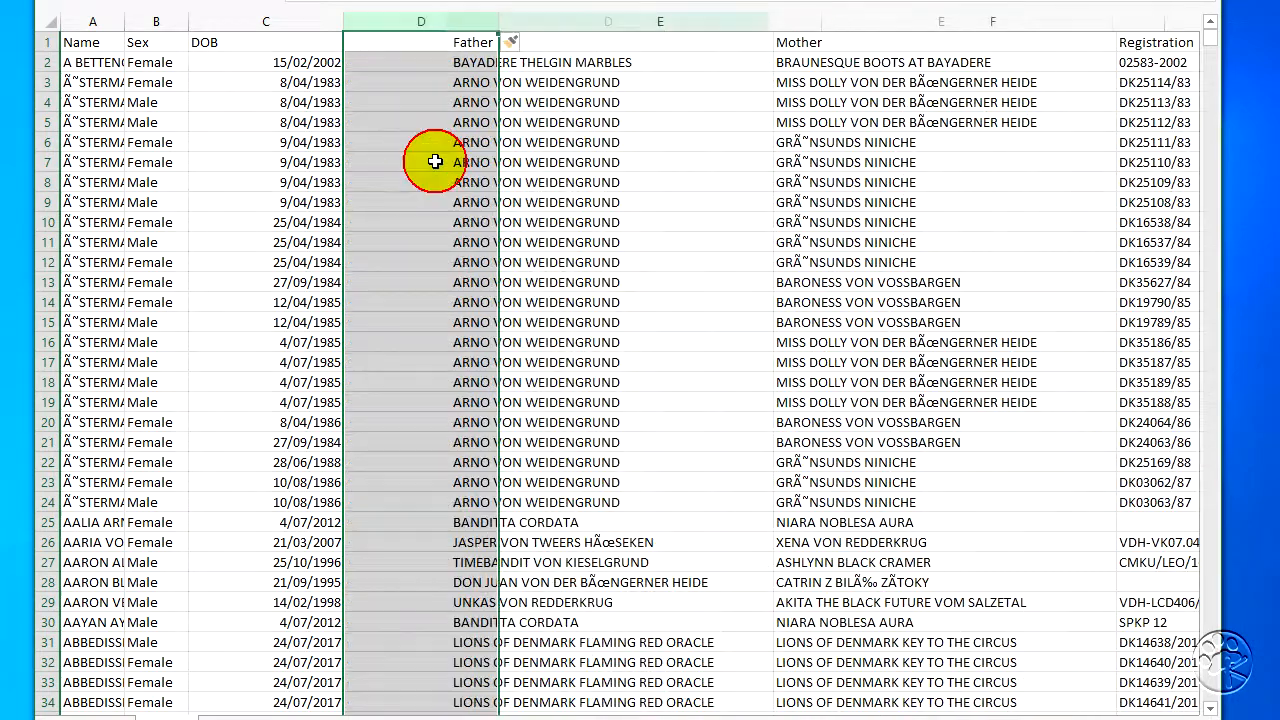
click(407, 40)
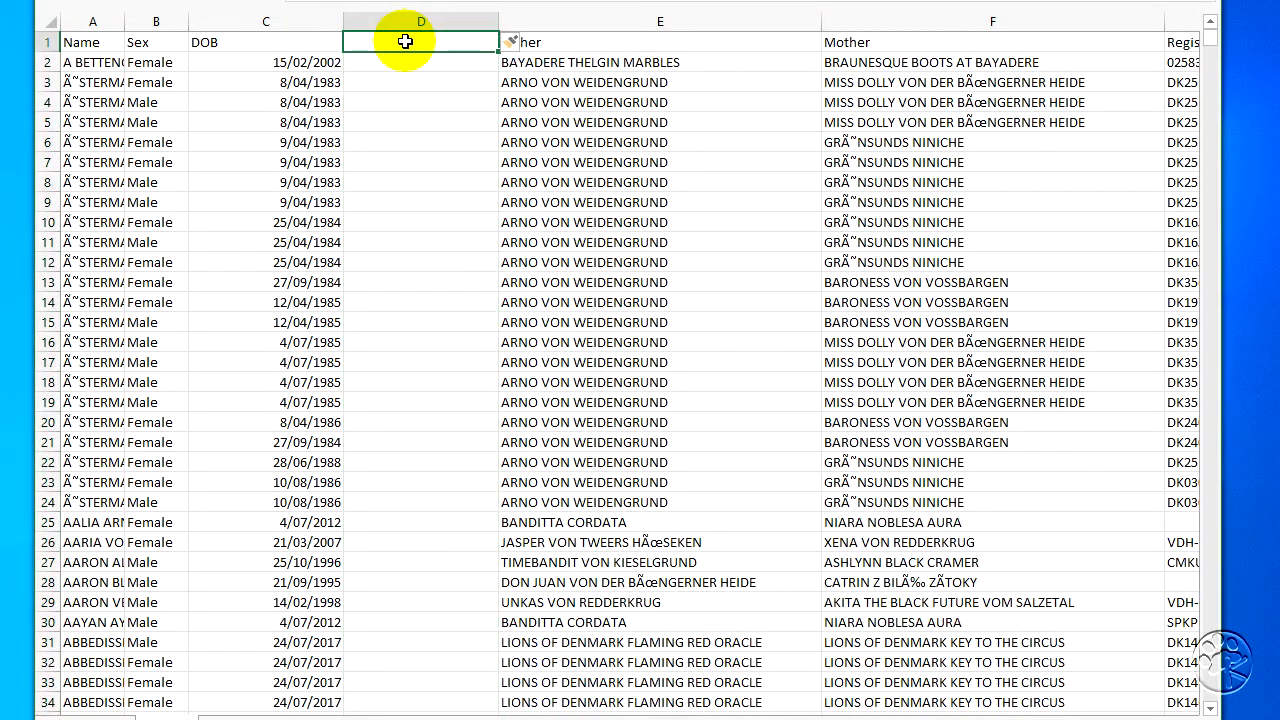
text(Breed)
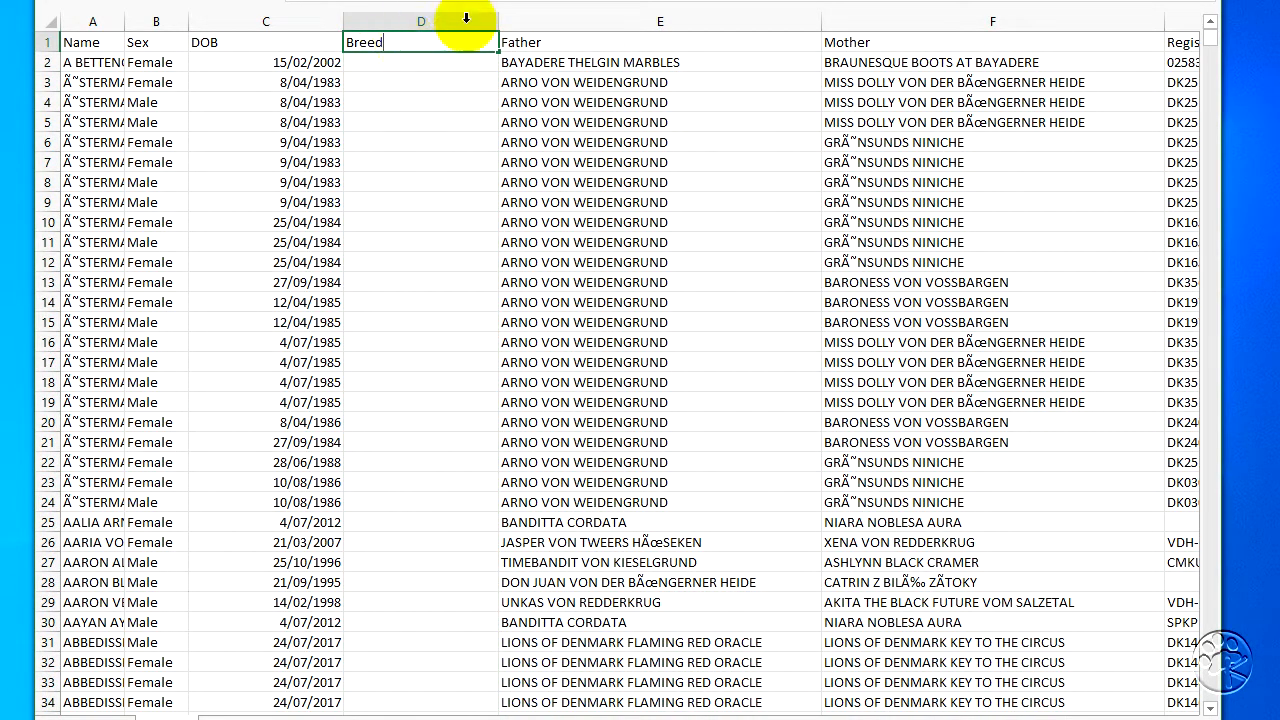
- Enter Bordie Collie in D2 and fill it down the Breed column for all records
click(424, 63)
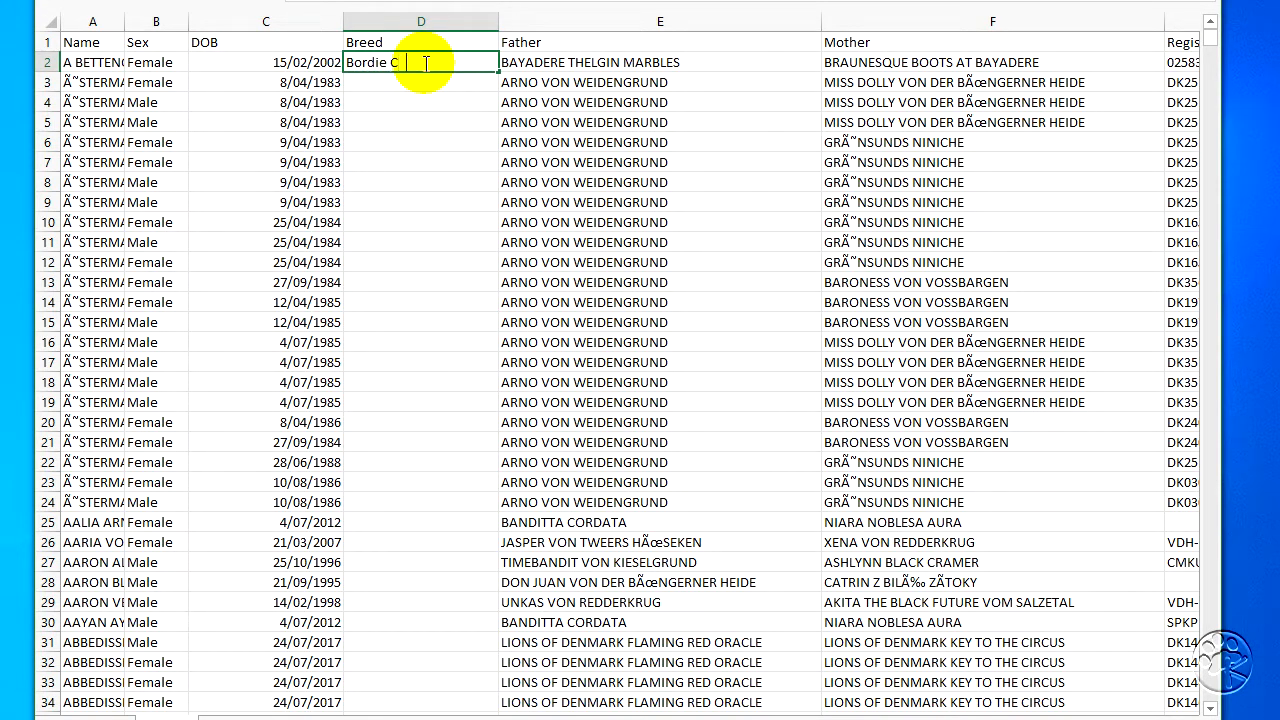
key(Return)
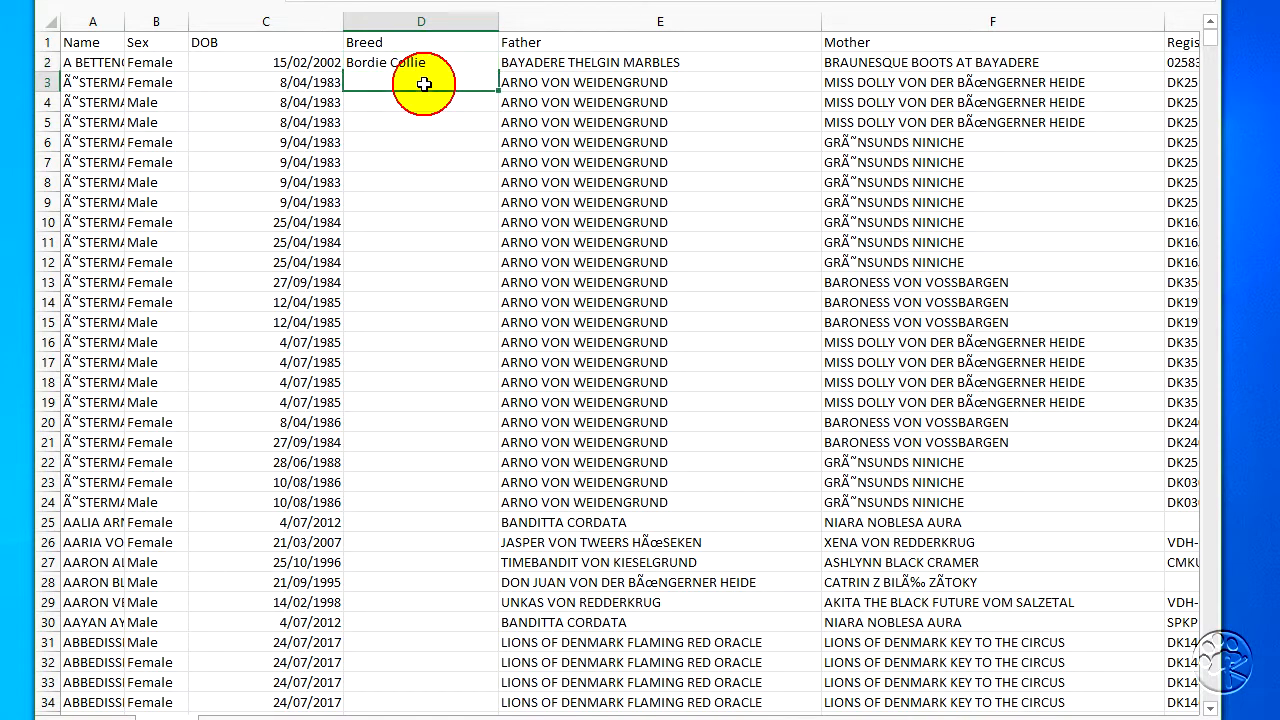
click(416, 60)
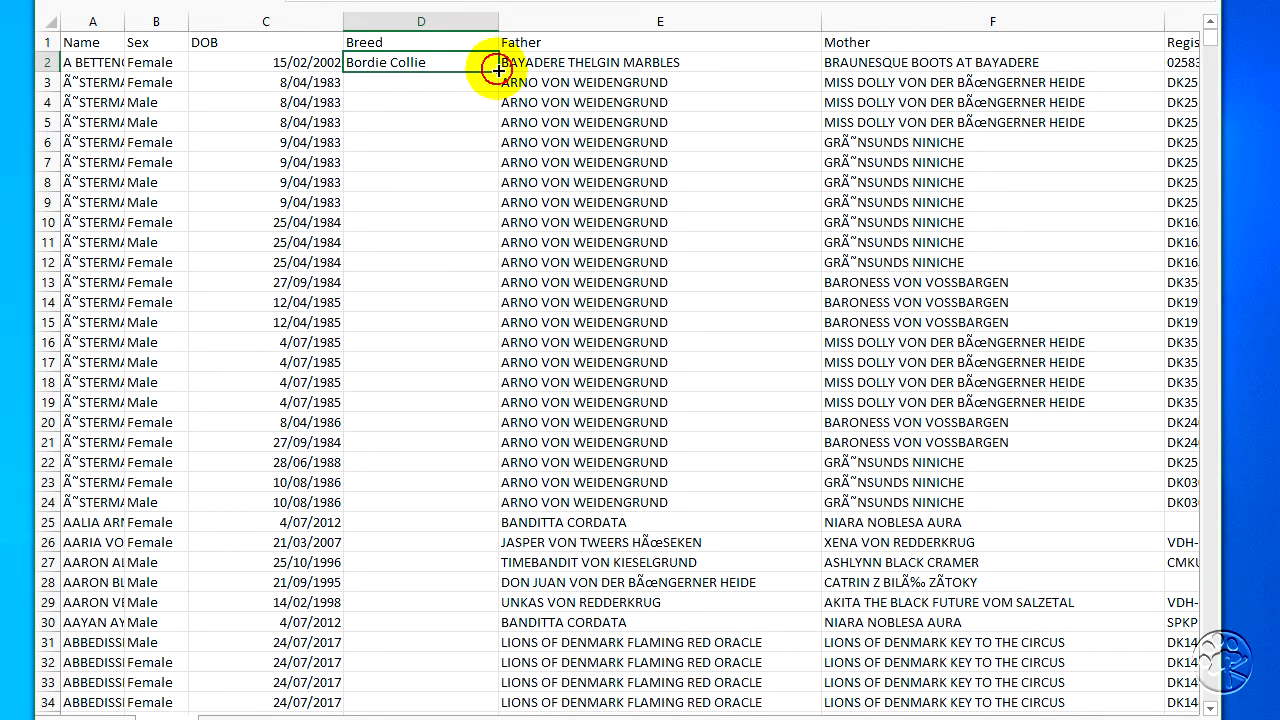
double_click(498, 70)
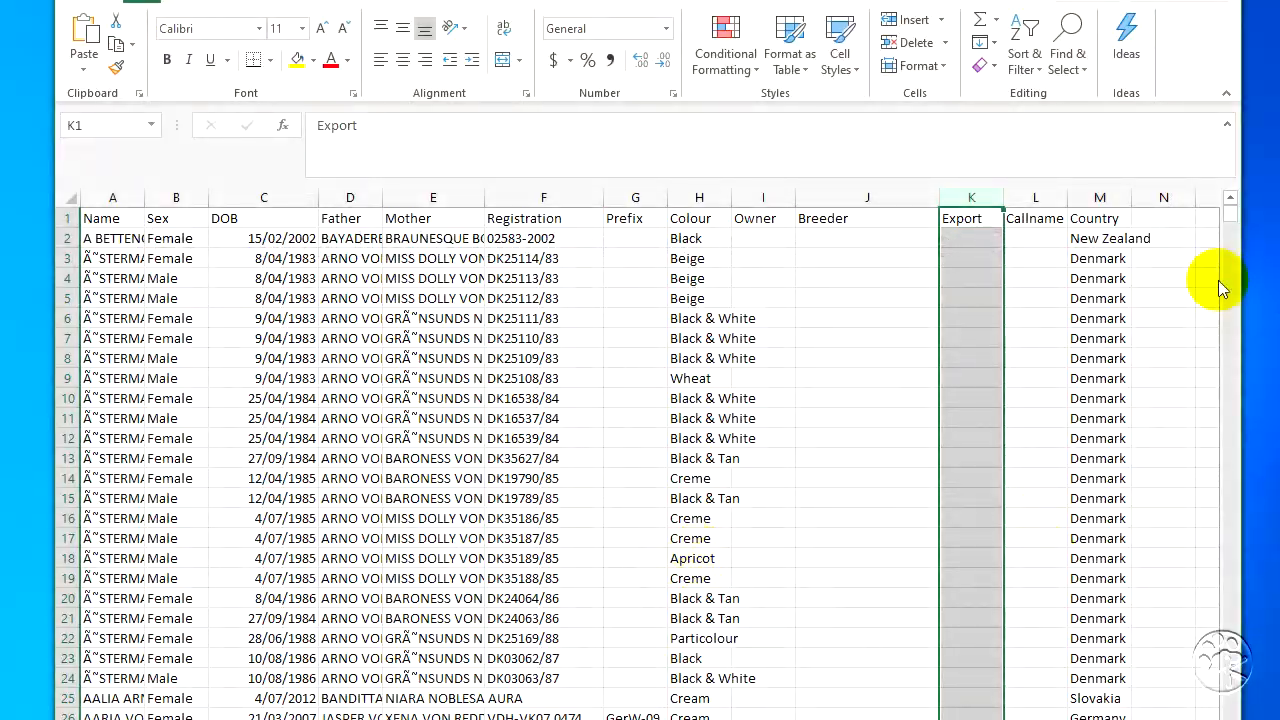
- Examine the records near row 19808 across to the last columns and widen the Country column slightly
drag(1229, 214, 1210, 719)
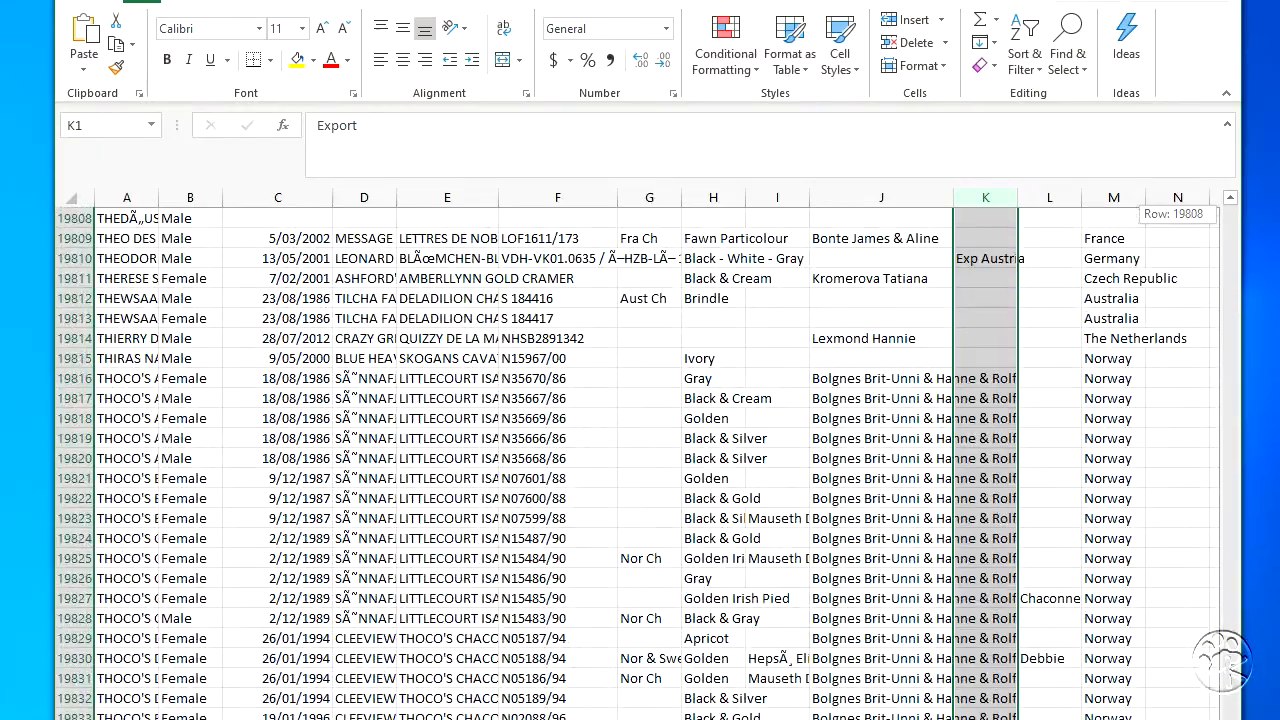
scroll(640, 454, right, 1)
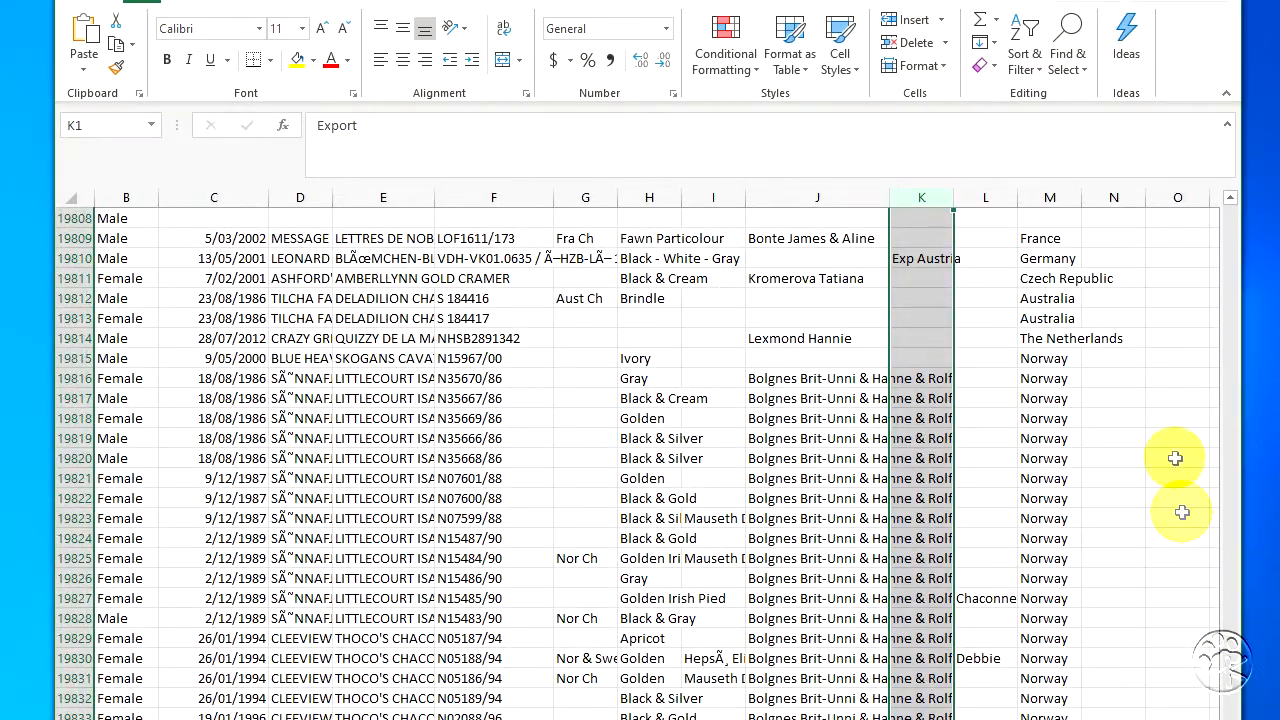
drag(1080, 201, 1104, 196)
scroll(476, 42, down, 6)
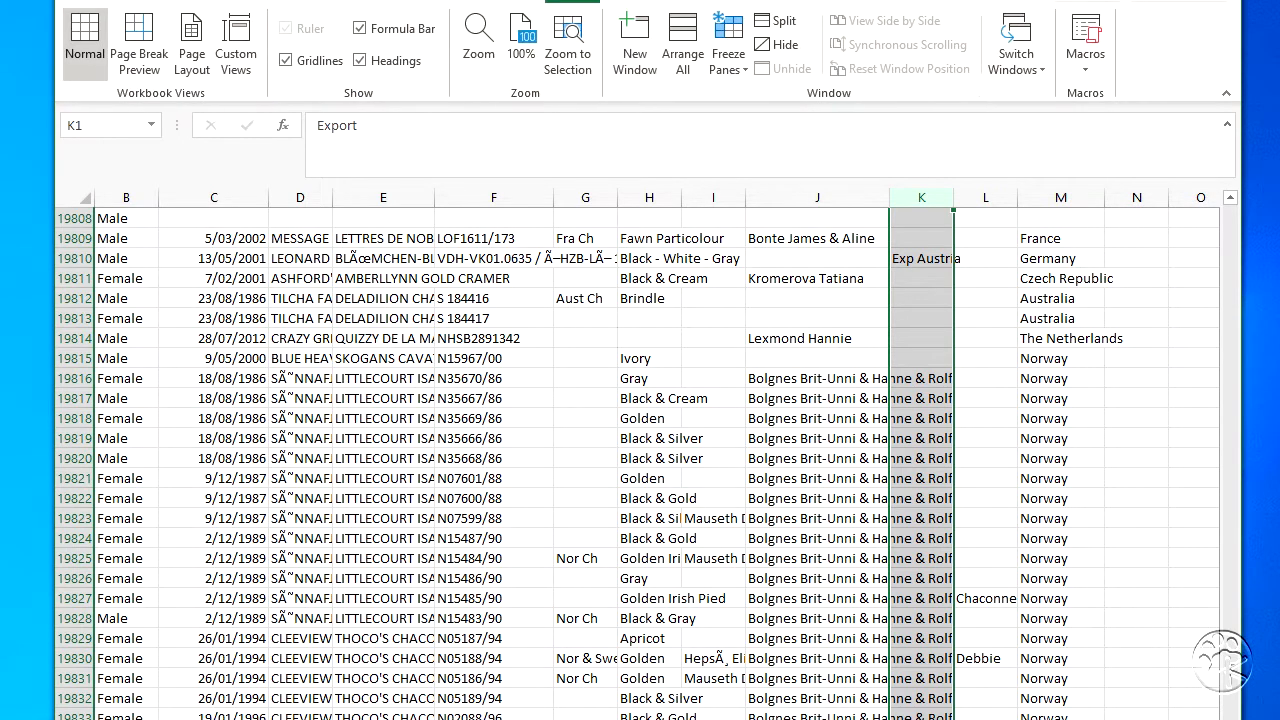
- Set the sheet's zoom to 25% to get an overview of all columns
click(557, 63)
click(486, 40)
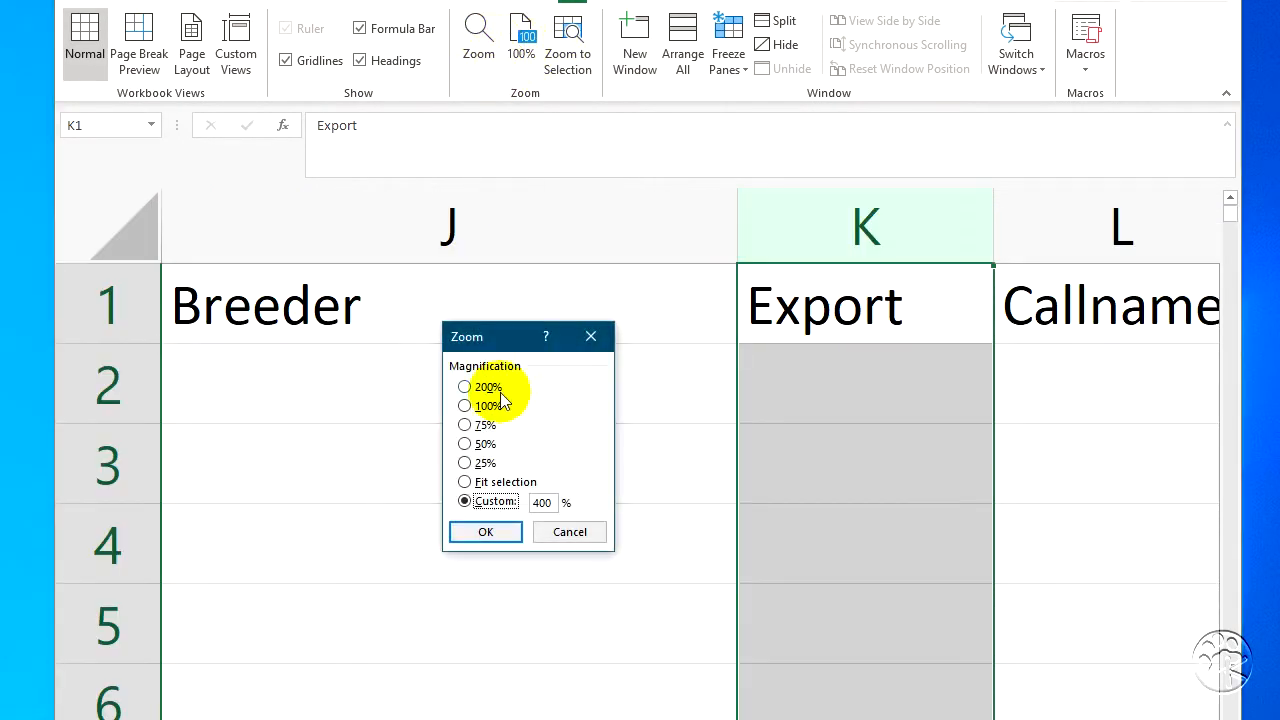
click(465, 463)
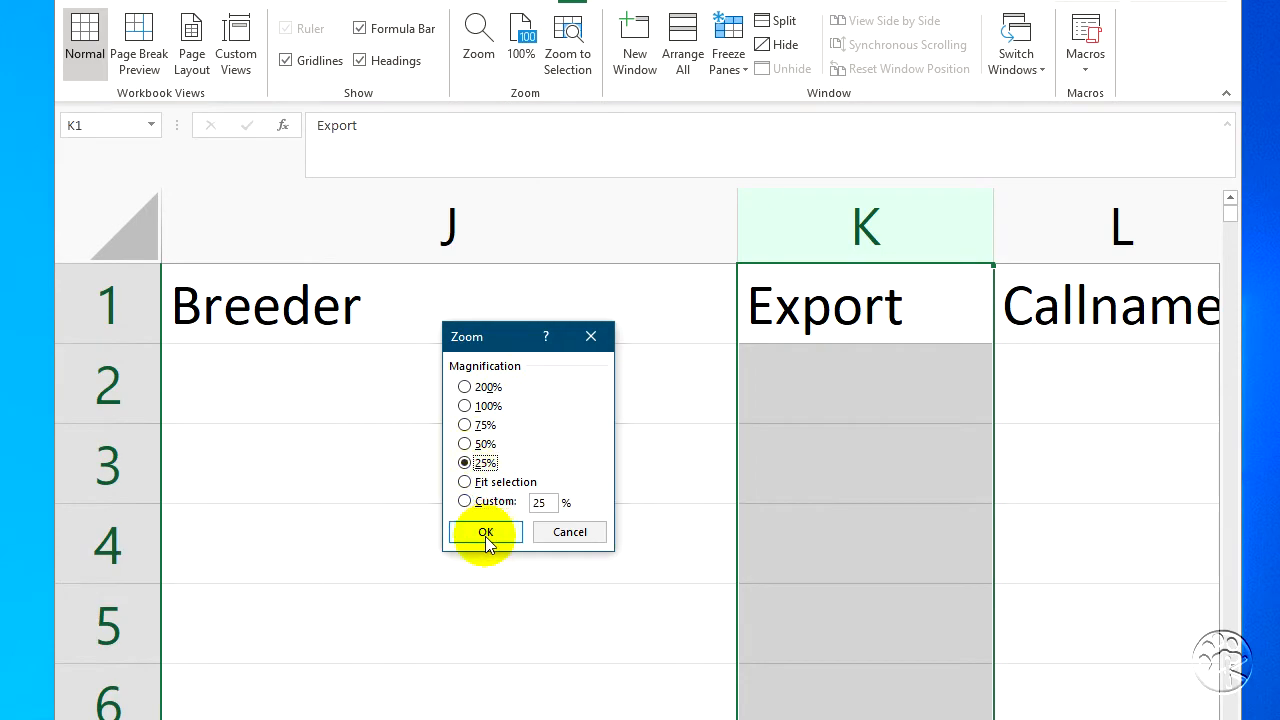
click(486, 533)
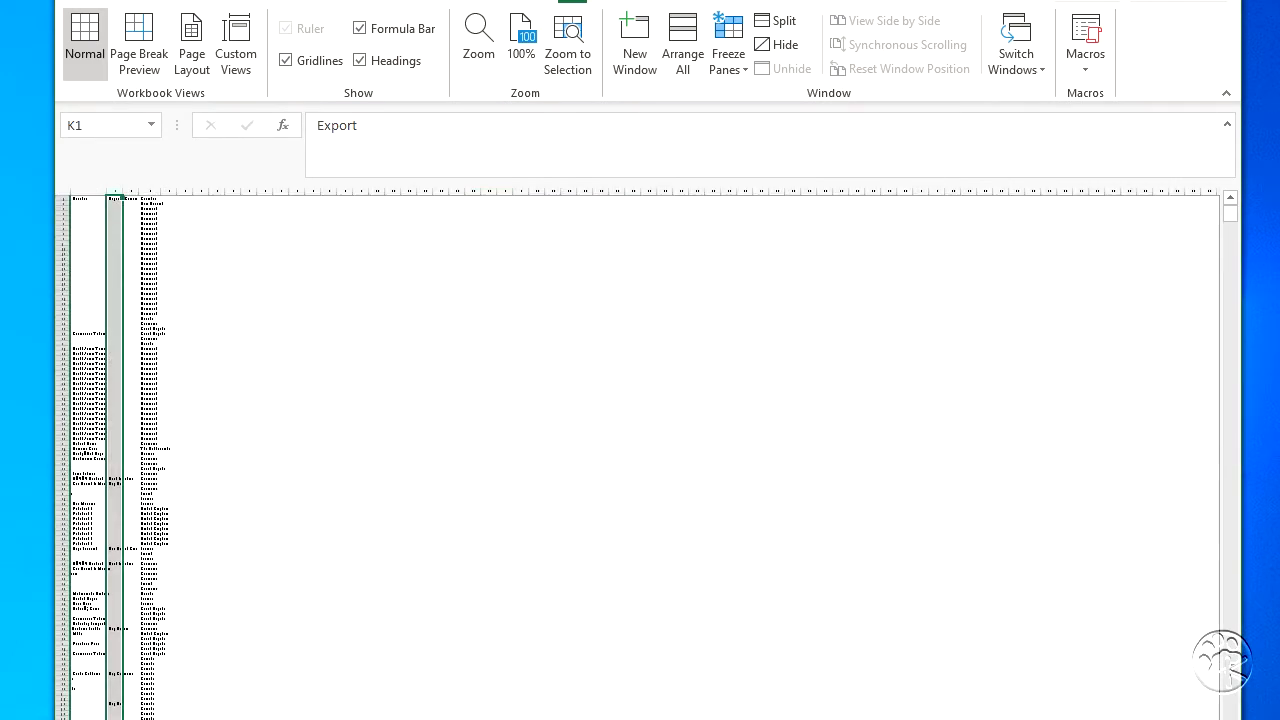
scroll(638, 456, left, 3)
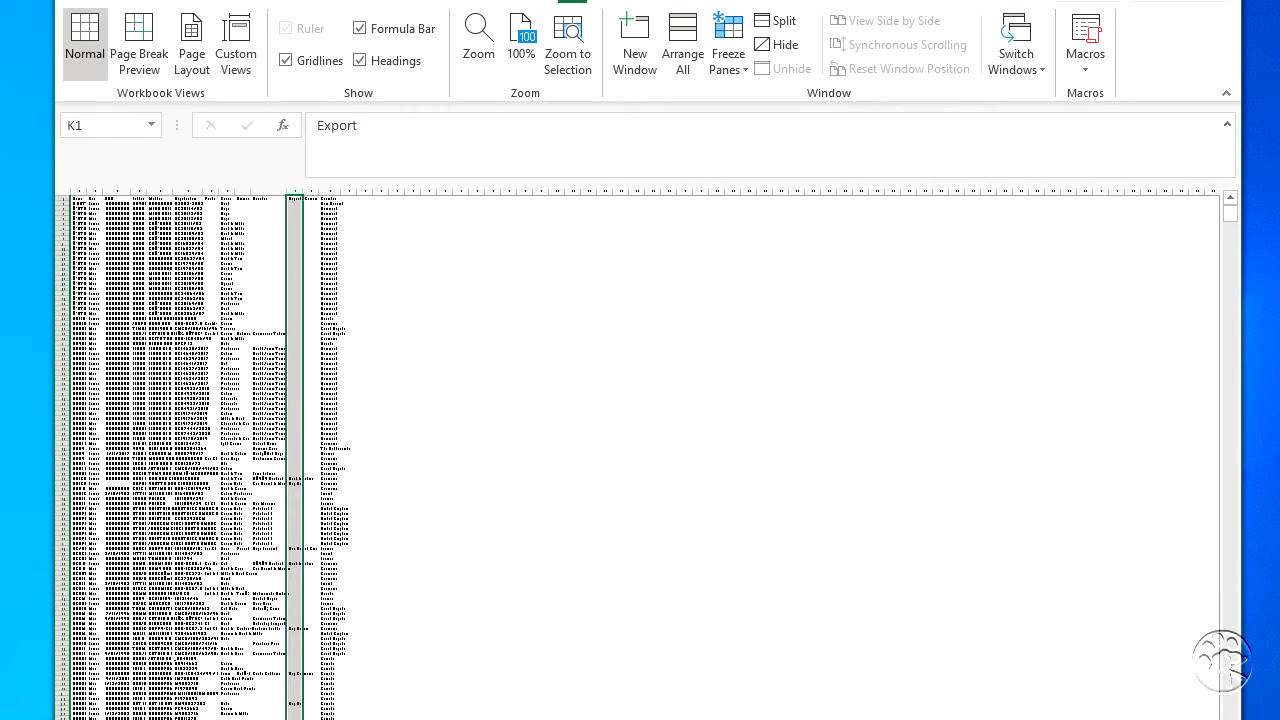
- Widen the Country column and empty column N, check the lower rows for stray entries, and restore the zoom to 100%
click(351, 189)
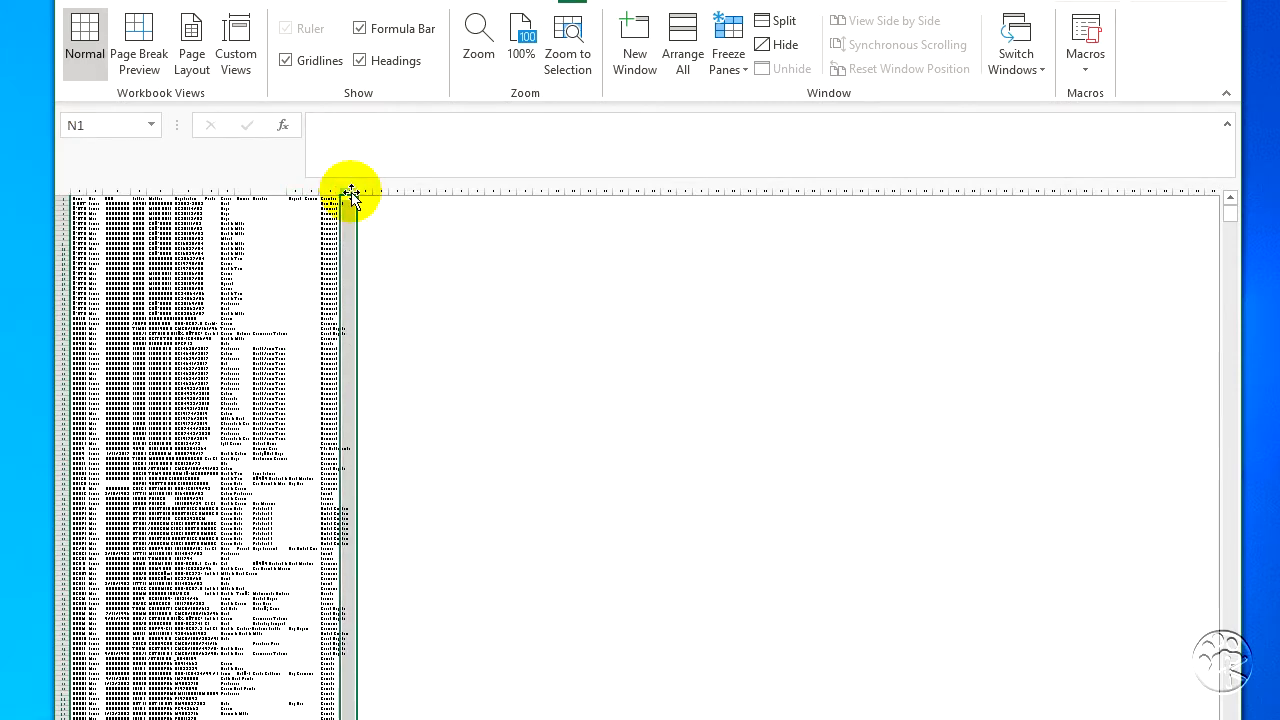
drag(341, 191, 460, 192)
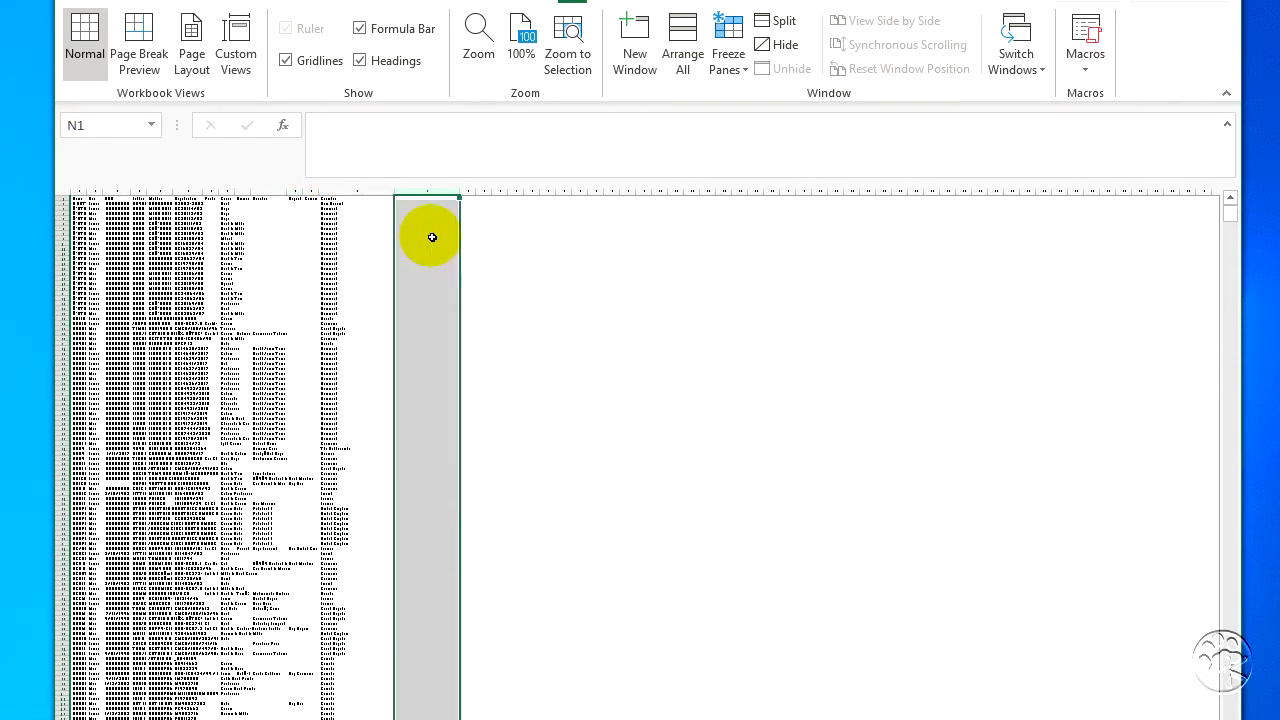
scroll(432, 241, down, 10)
drag(1230, 215, 1221, 718)
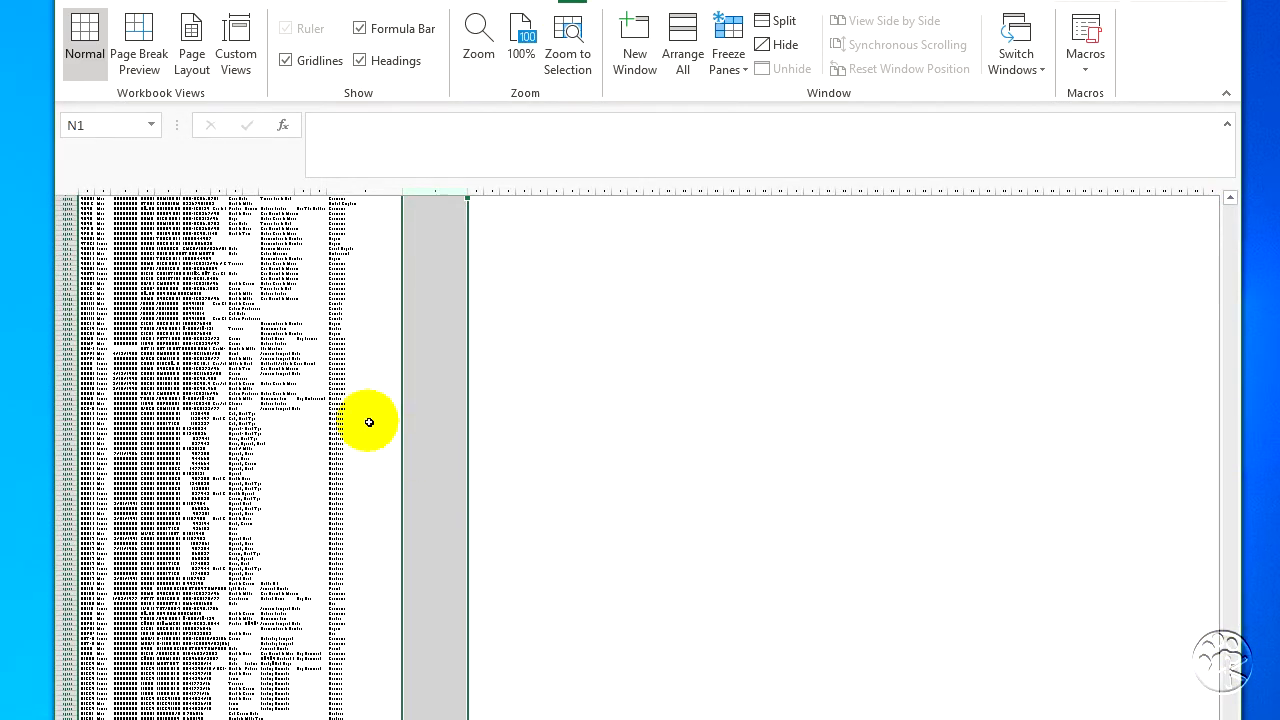
click(519, 45)
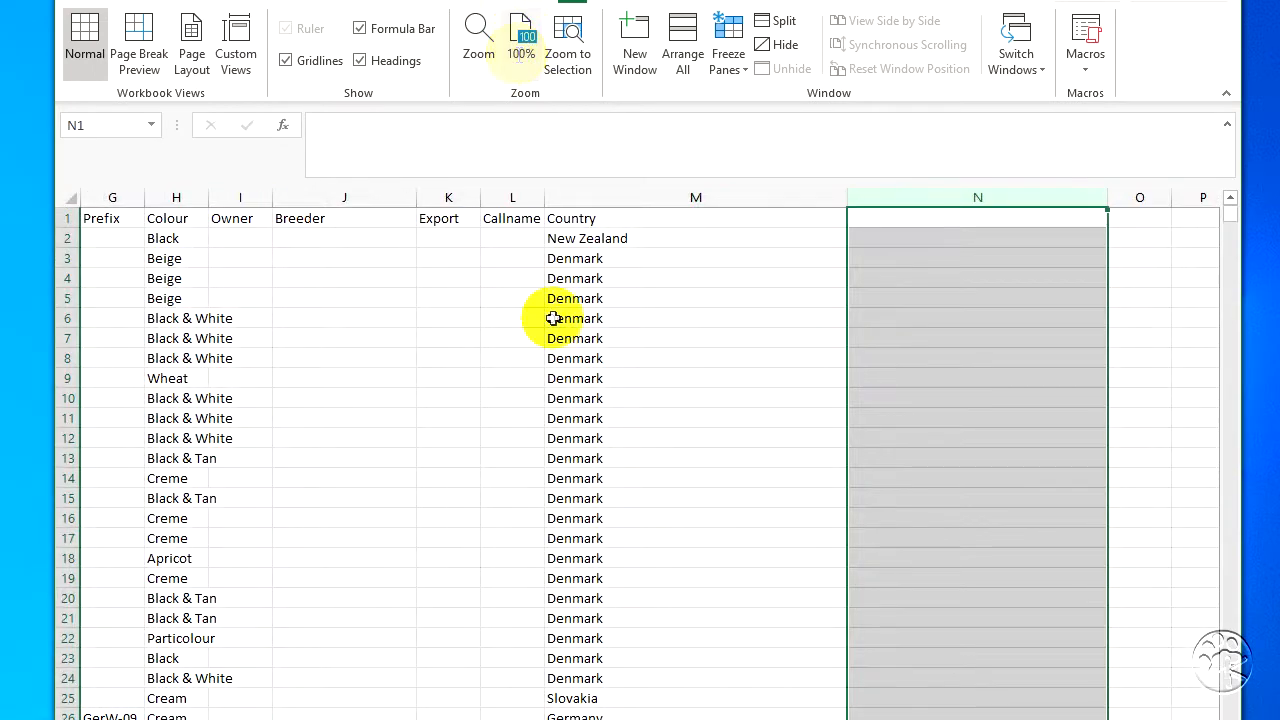
click(932, 244)
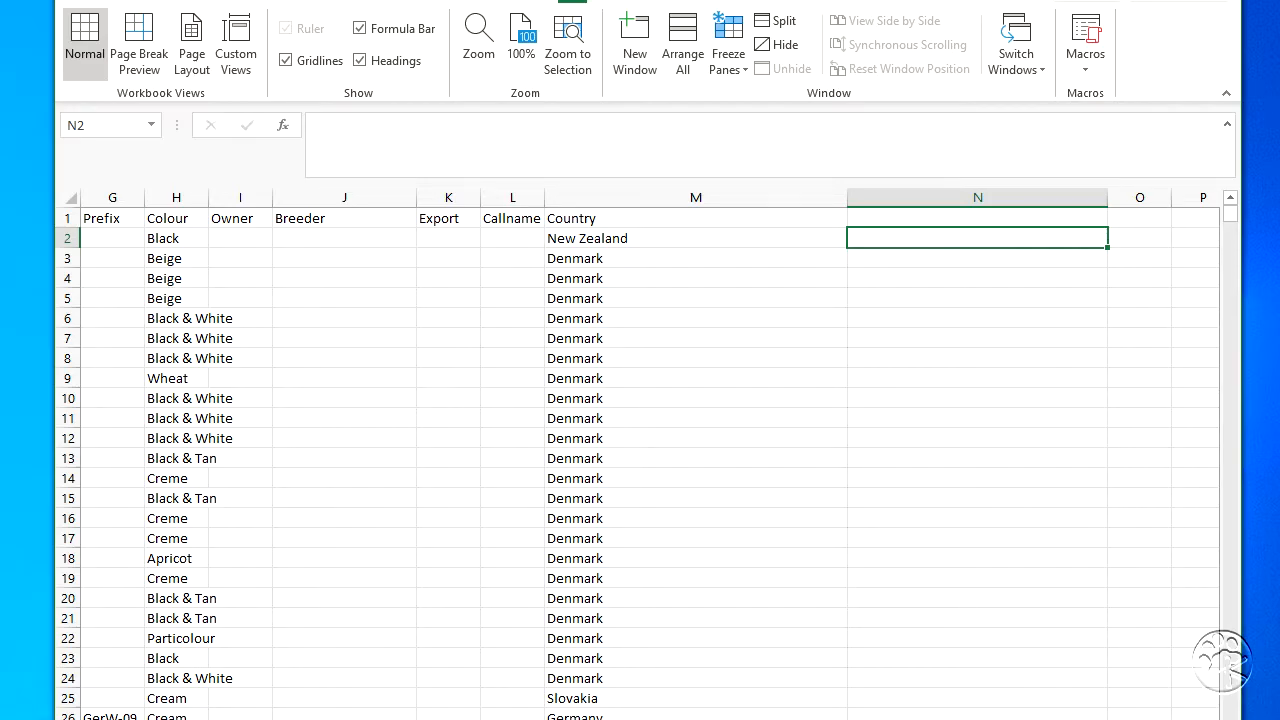
- Close the spreadsheet and open the file converter from Kintraks
click(1220, 1)
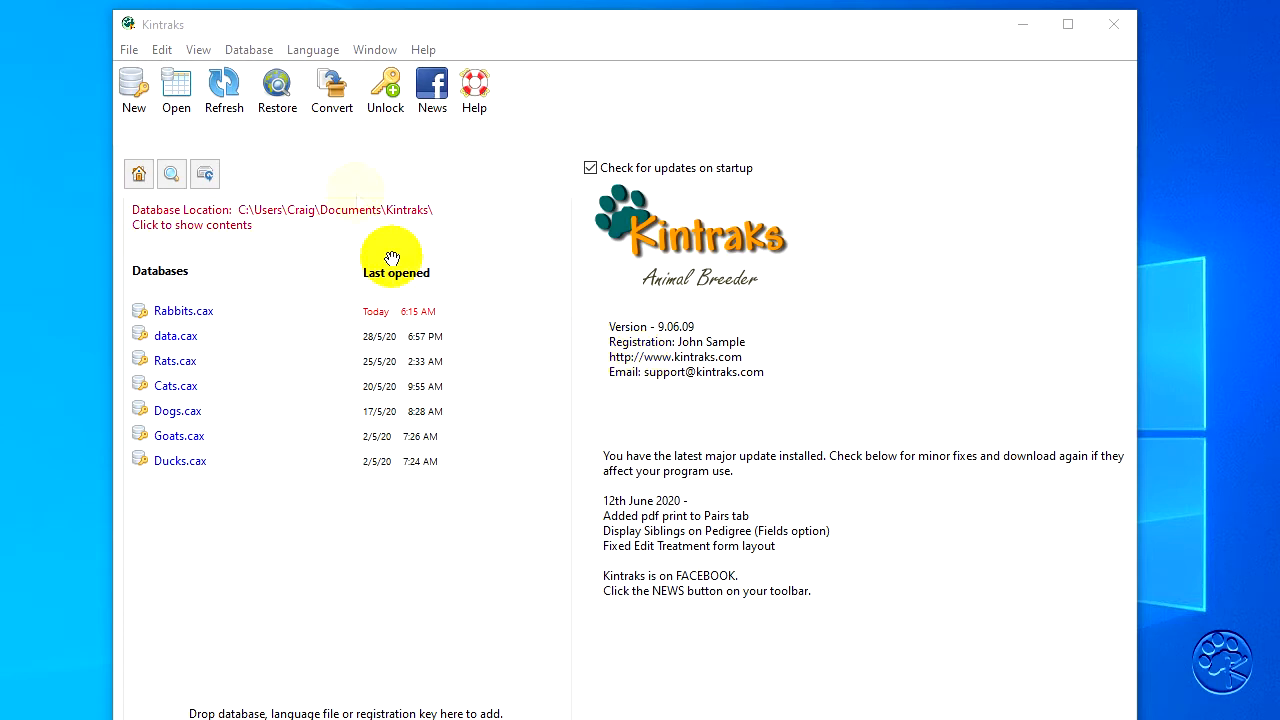
click(334, 100)
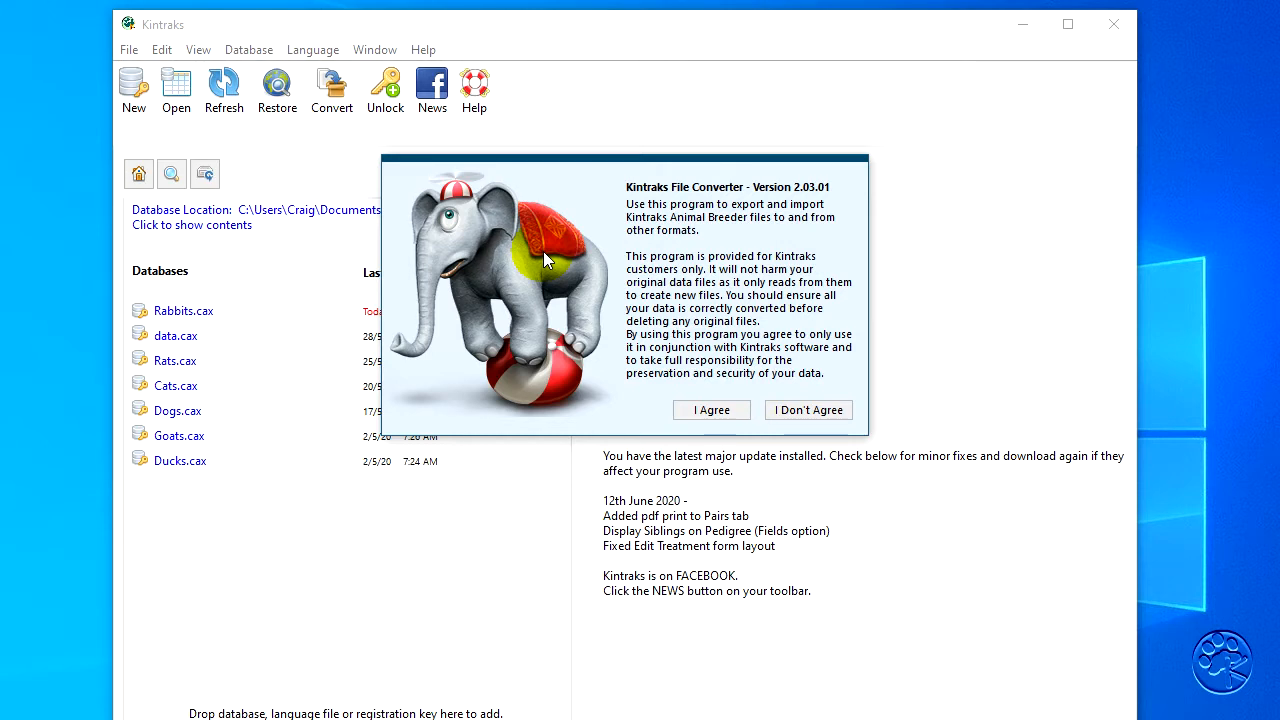
- Accept the converter's terms and set the conversion from CSV (Comma Separated Values) to New Kintraks (Multi-platform)
click(711, 410)
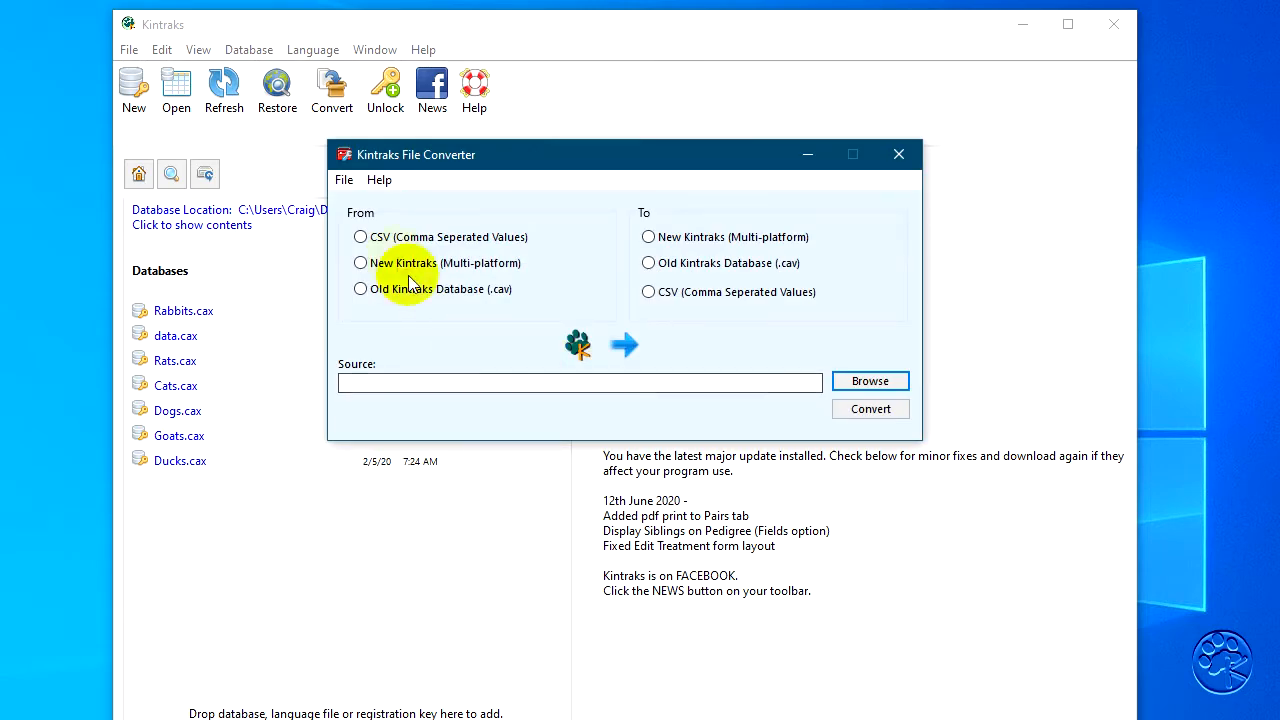
click(362, 239)
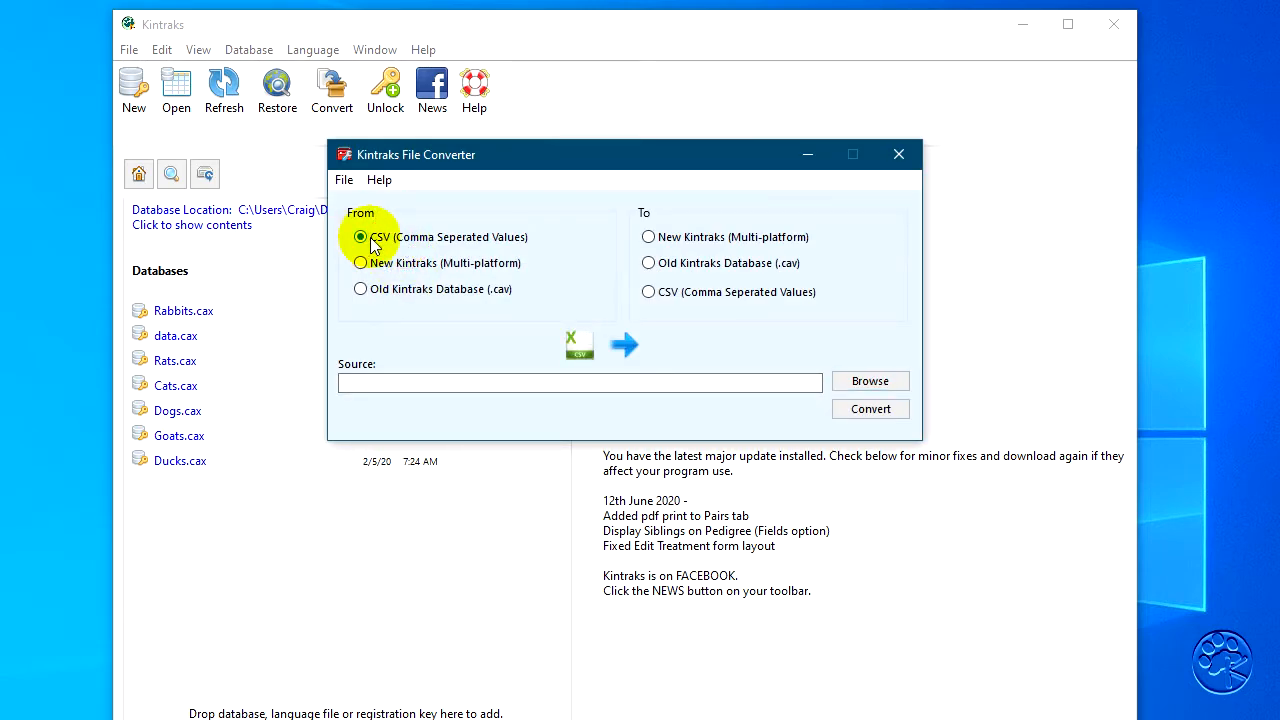
click(653, 240)
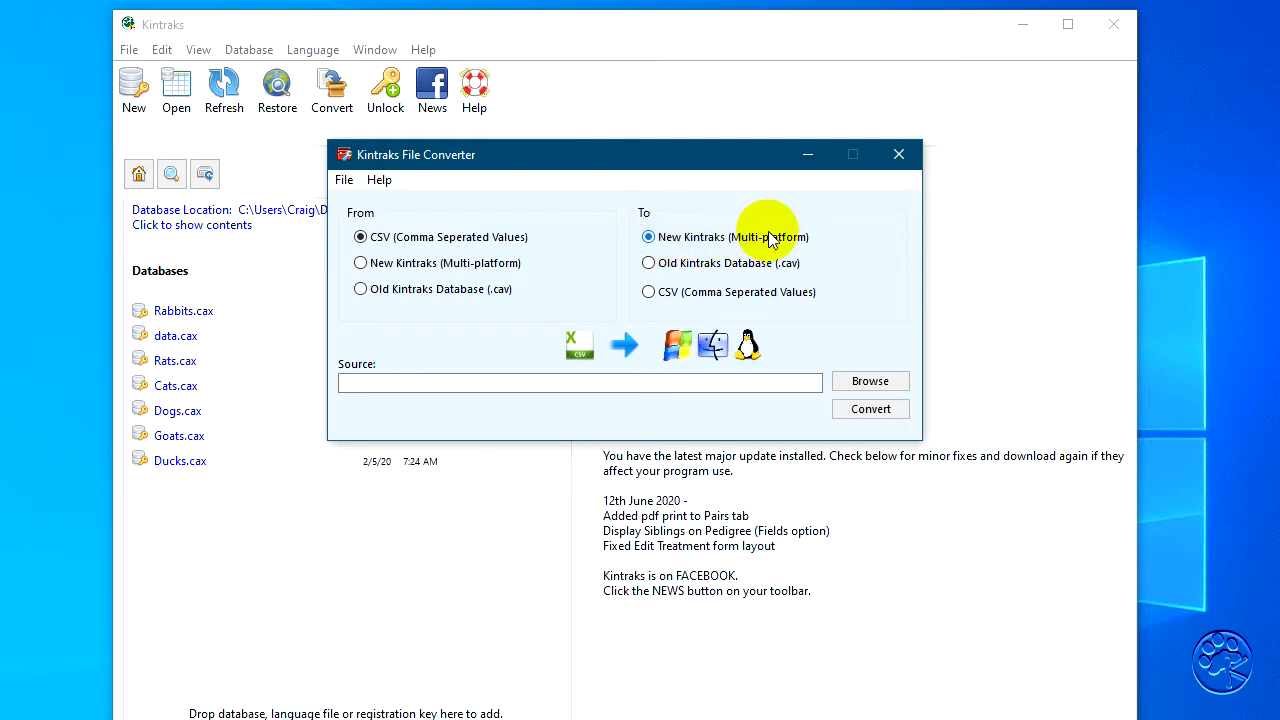
- Choose Export.csv on the desktop as the source, convert it, and close the file converter
click(870, 382)
click(778, 350)
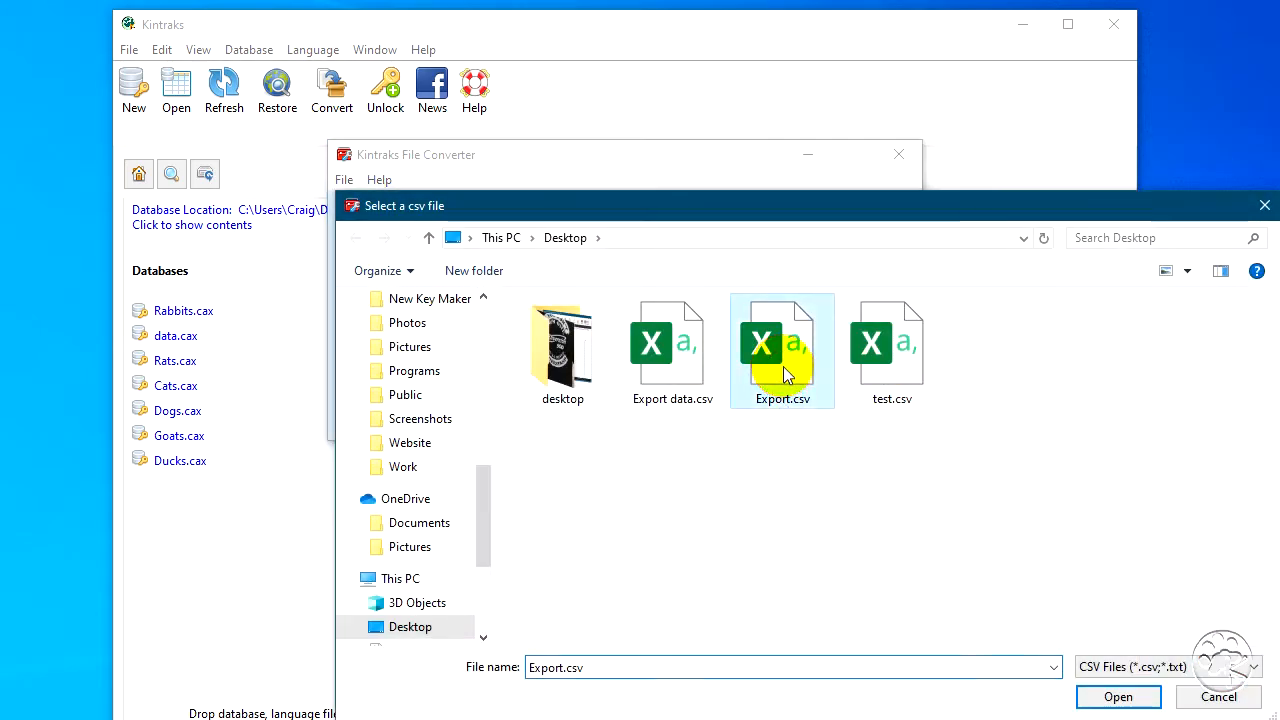
click(1121, 692)
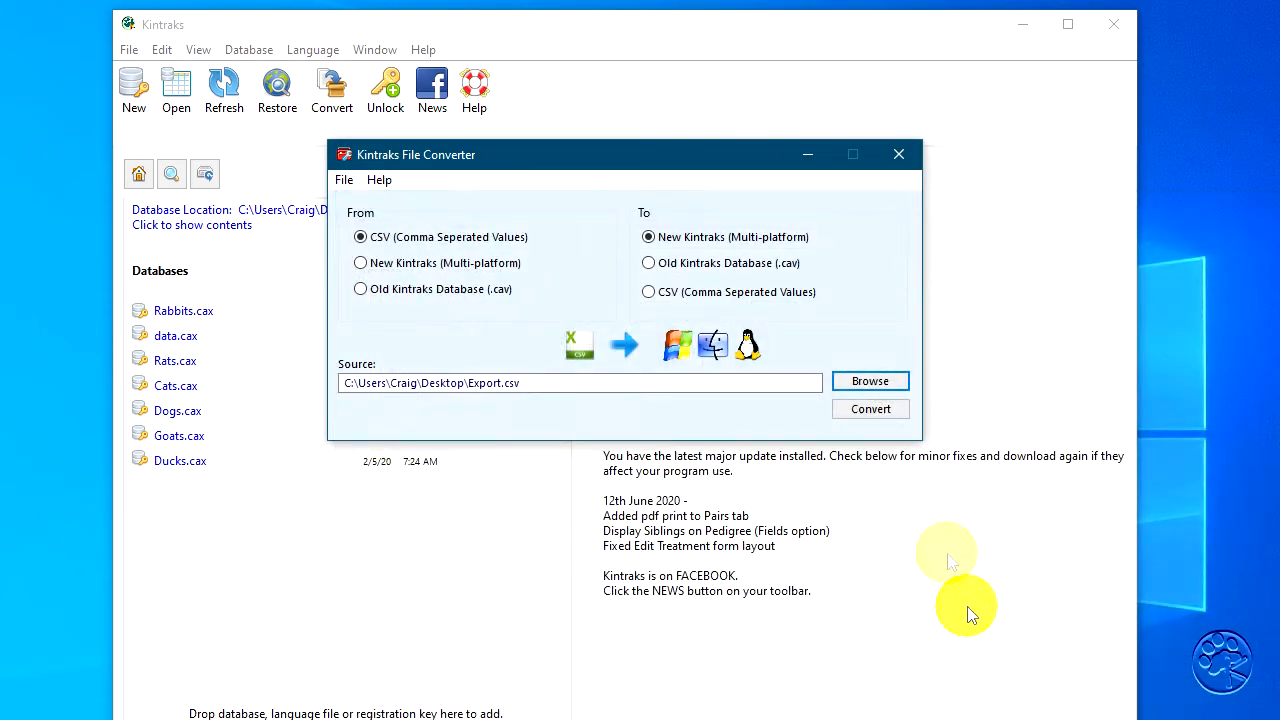
click(866, 415)
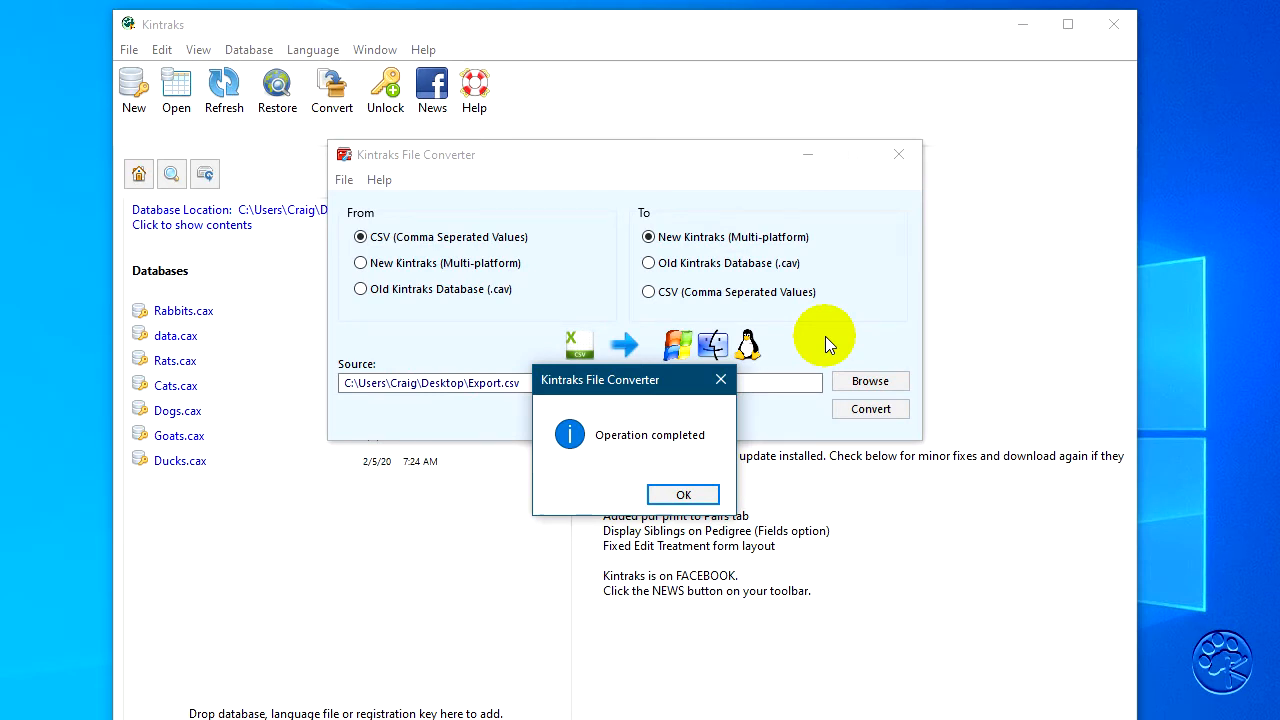
click(683, 494)
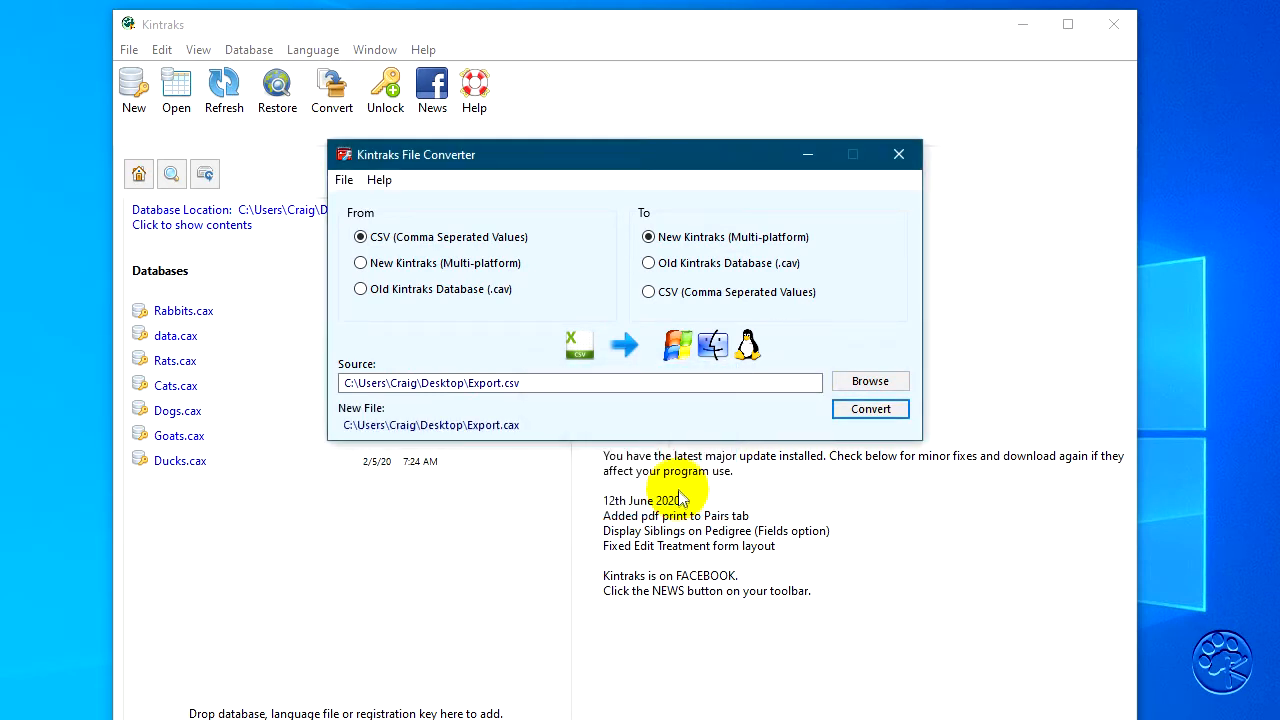
click(899, 154)
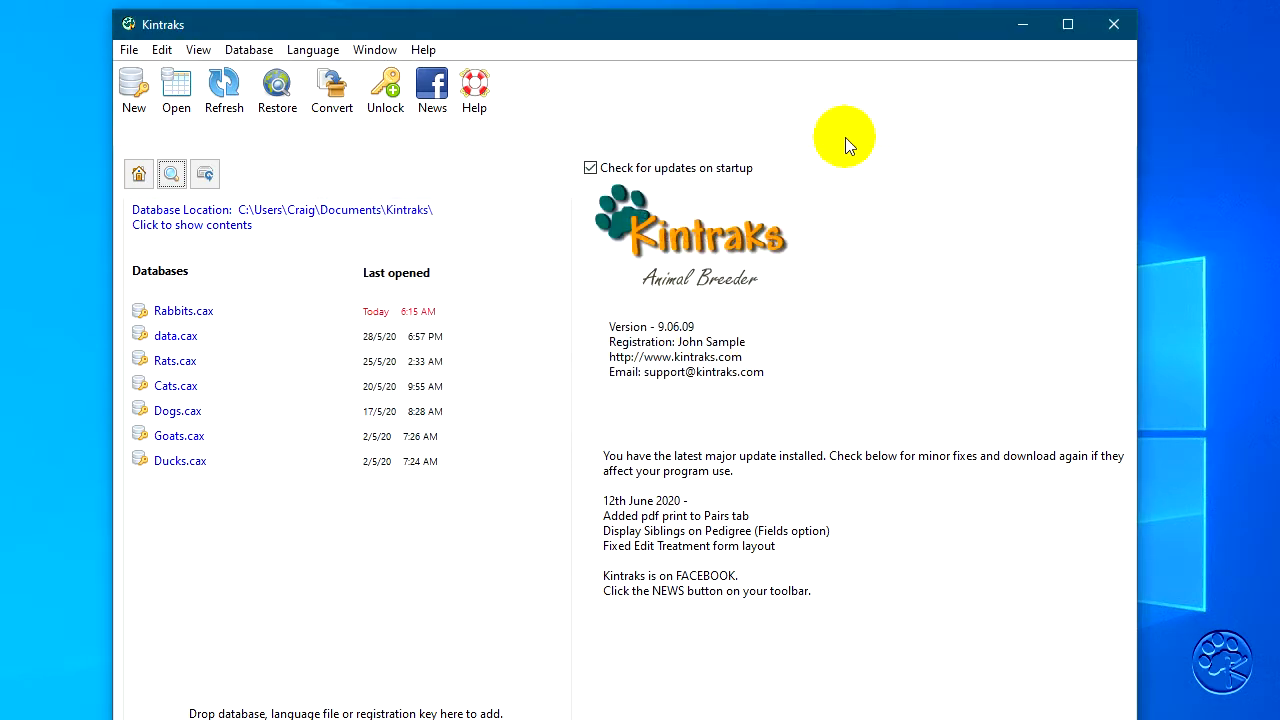
- Move the Kintraks window aside and place Export.csv and the converted Export.cax together on the free desktop area
drag(660, 35, 791, 34)
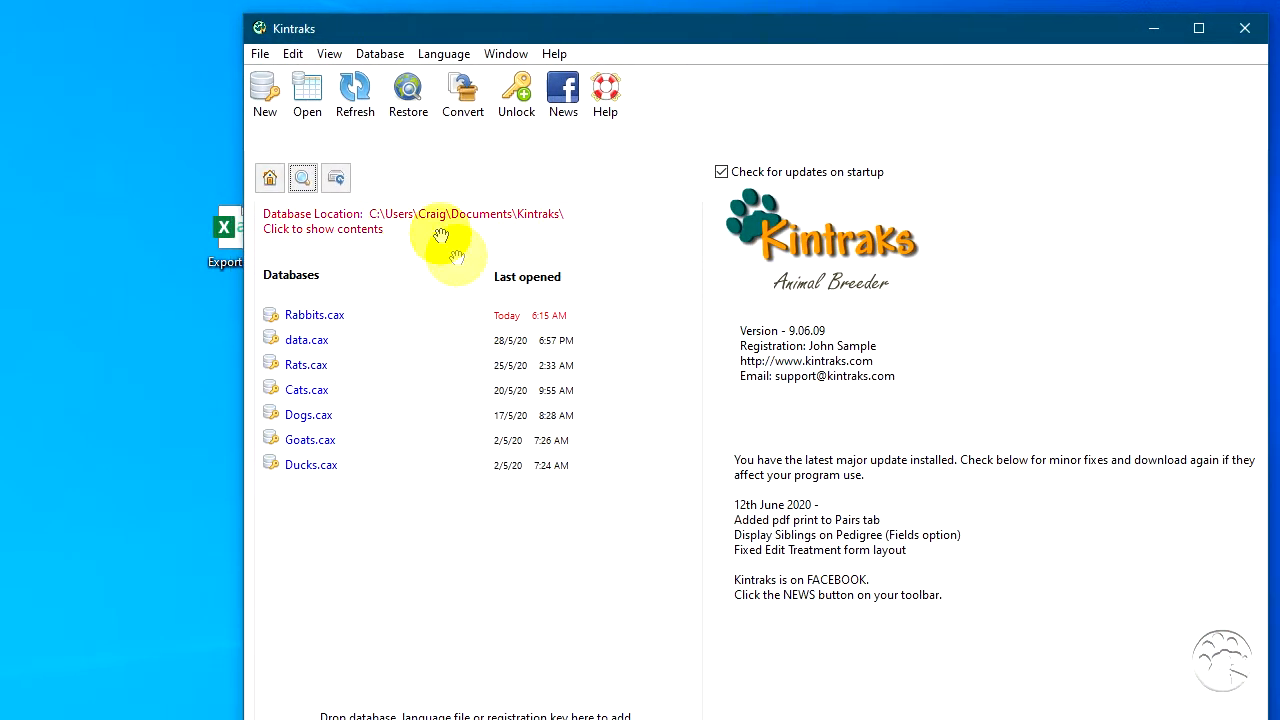
drag(224, 230, 153, 266)
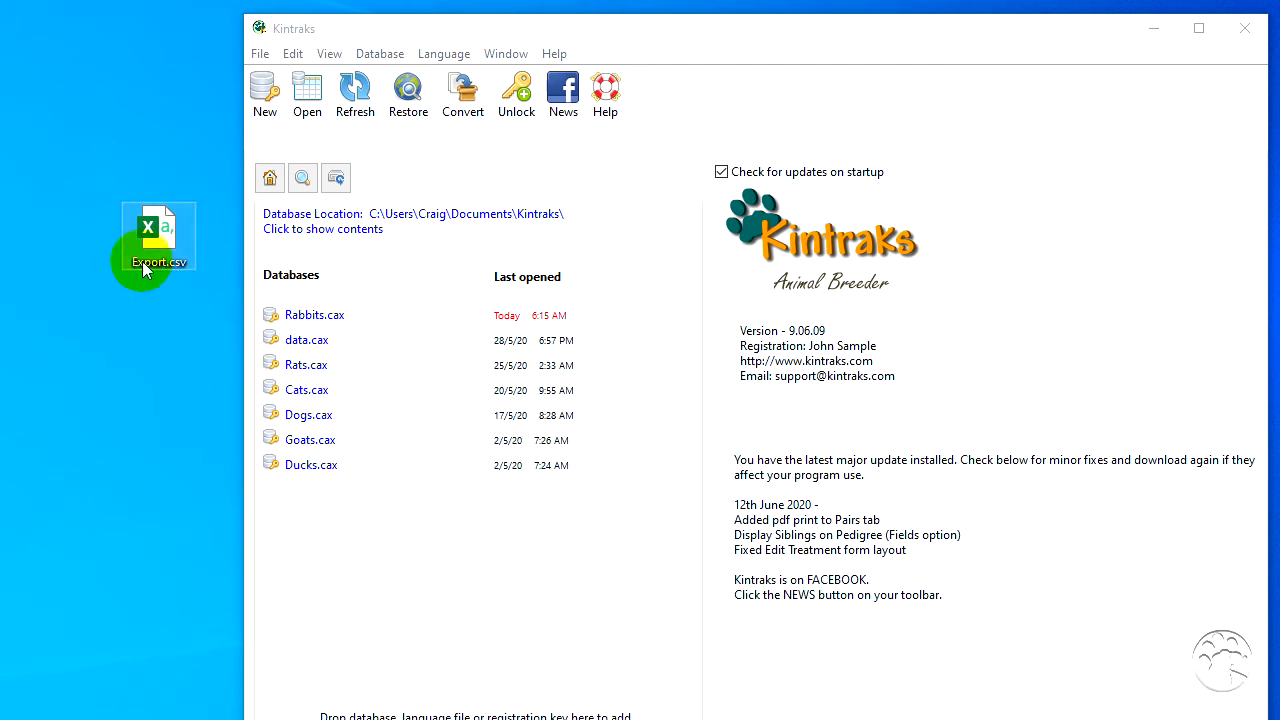
drag(2, 120, 155, 140)
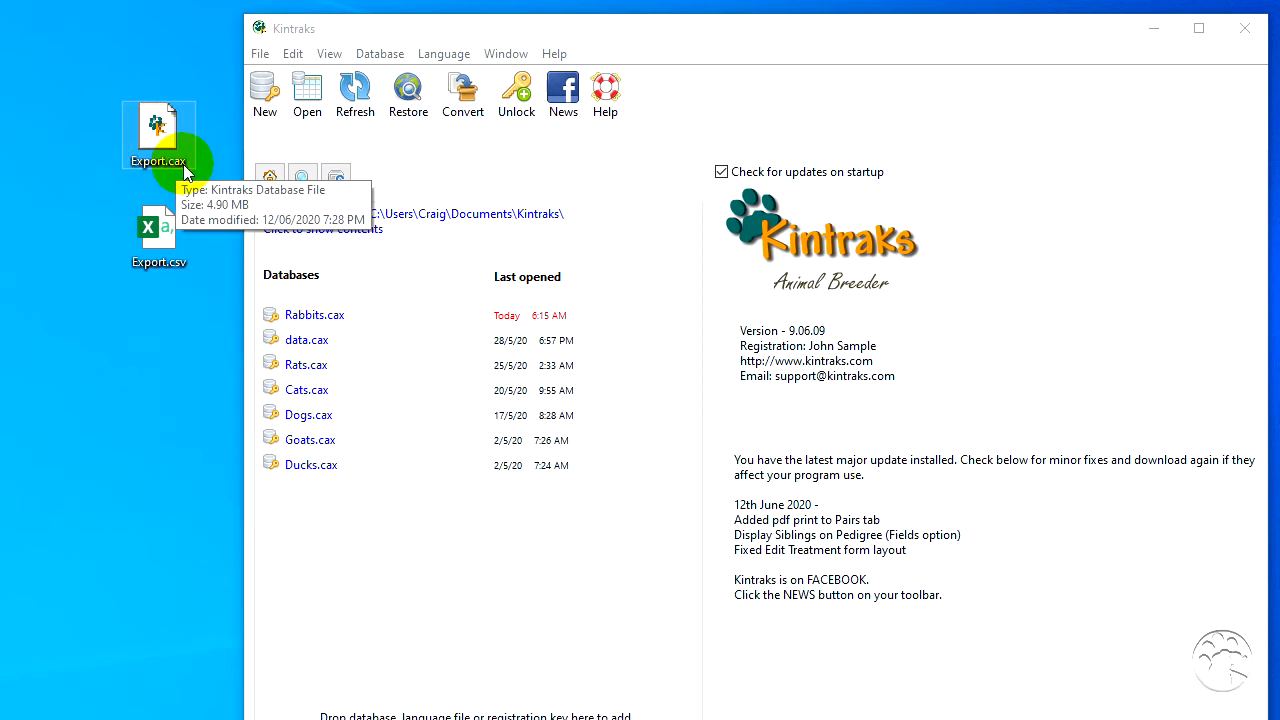
- Add Export.cax from the desktop to the Kintraks databases and open it, acknowledging the notice about required settings
drag(157, 128, 359, 535)
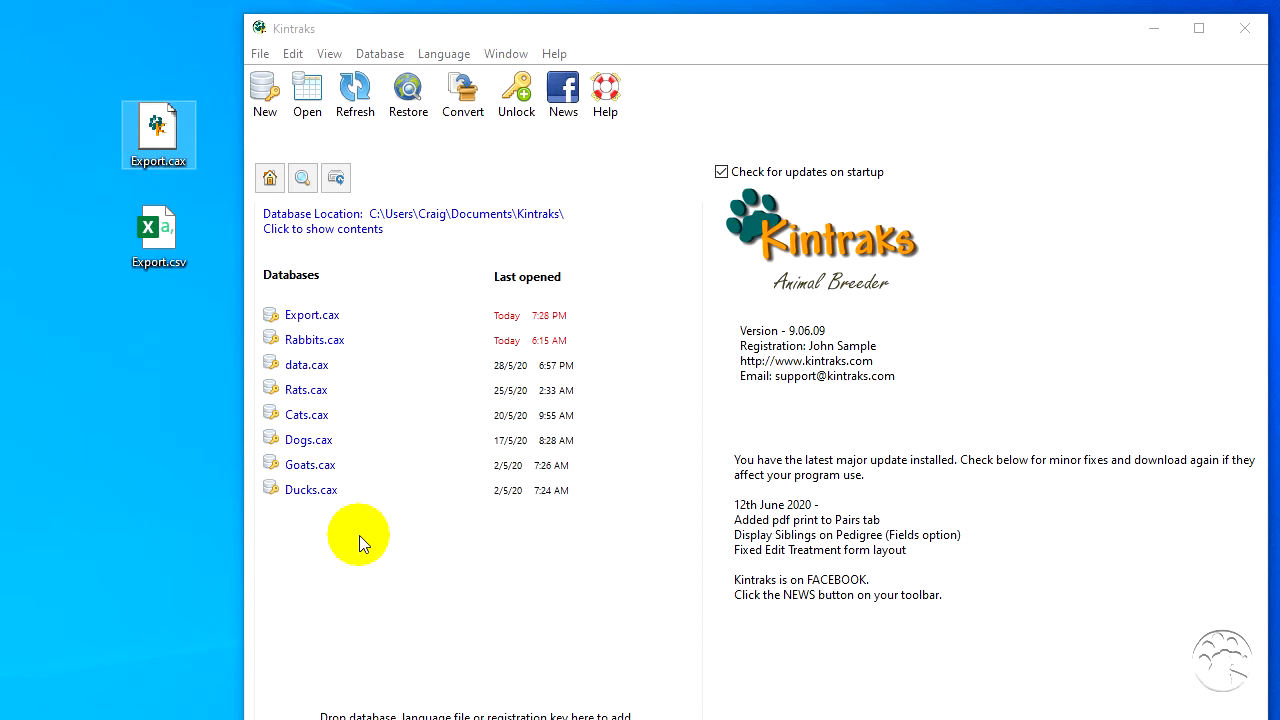
double_click(311, 319)
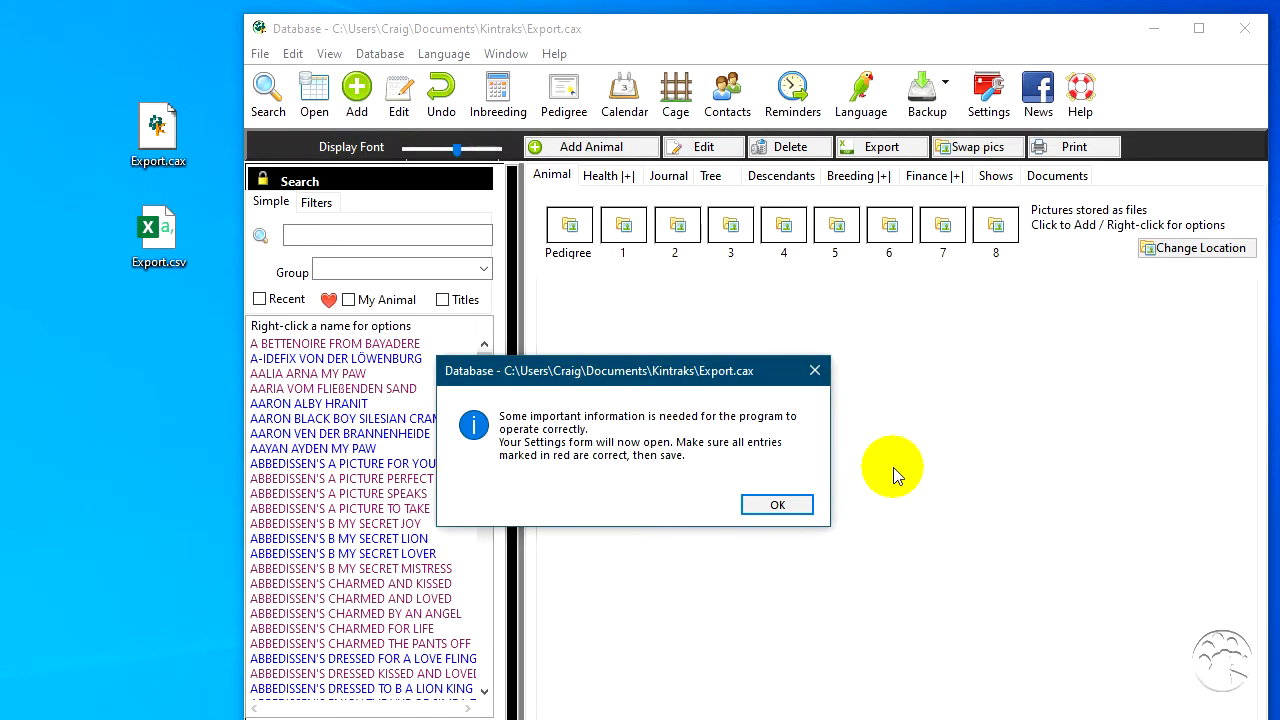
click(778, 506)
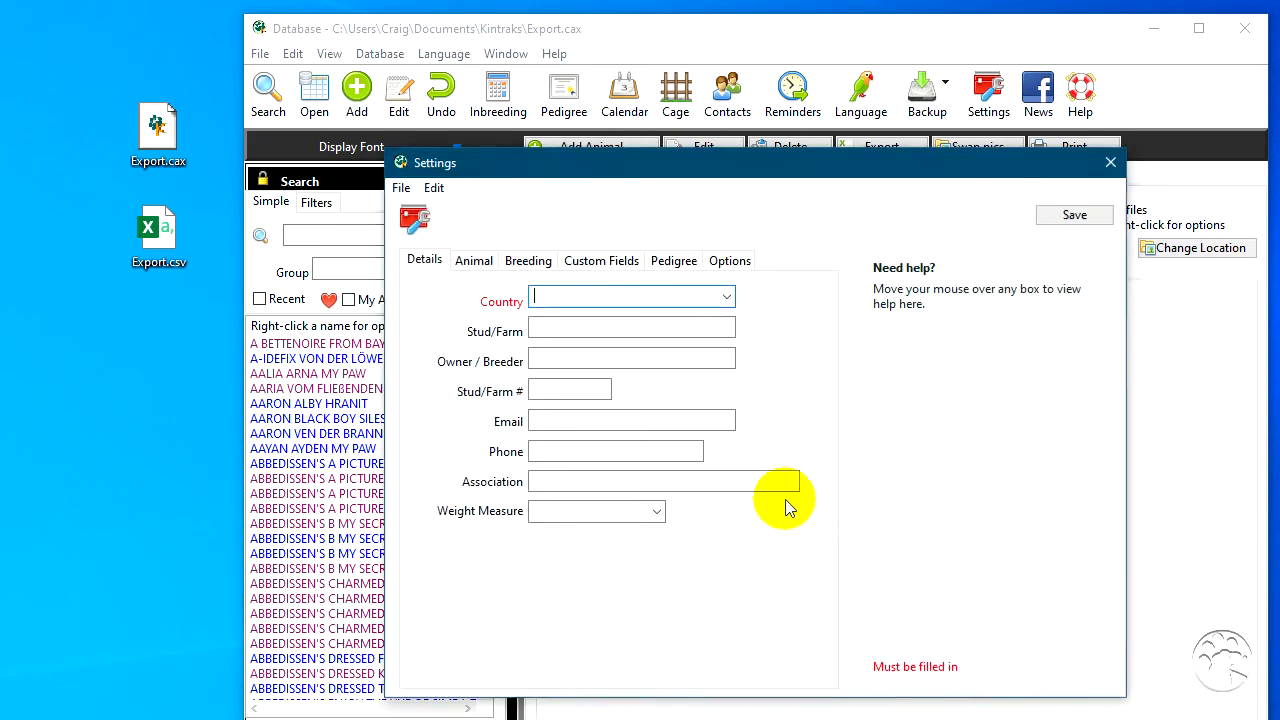
- Set the country to Australia and the animal's maximum life expectancy to 10 years in the settings
click(727, 297)
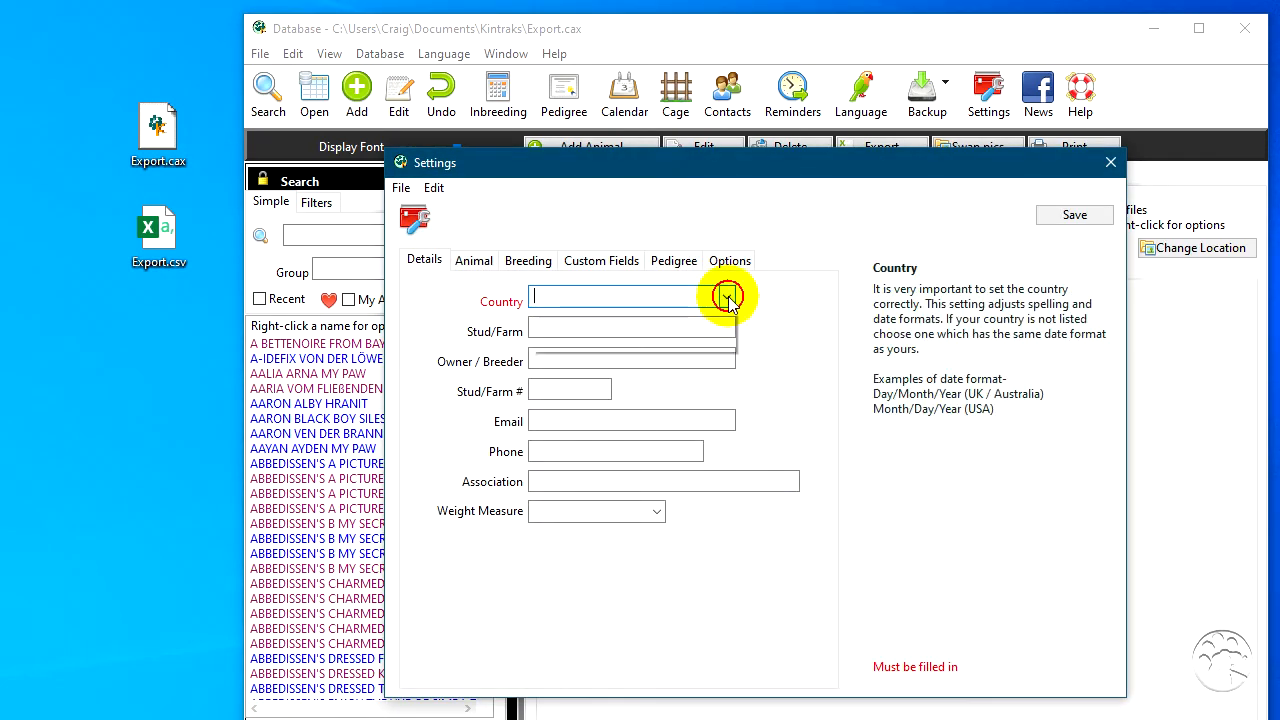
click(704, 314)
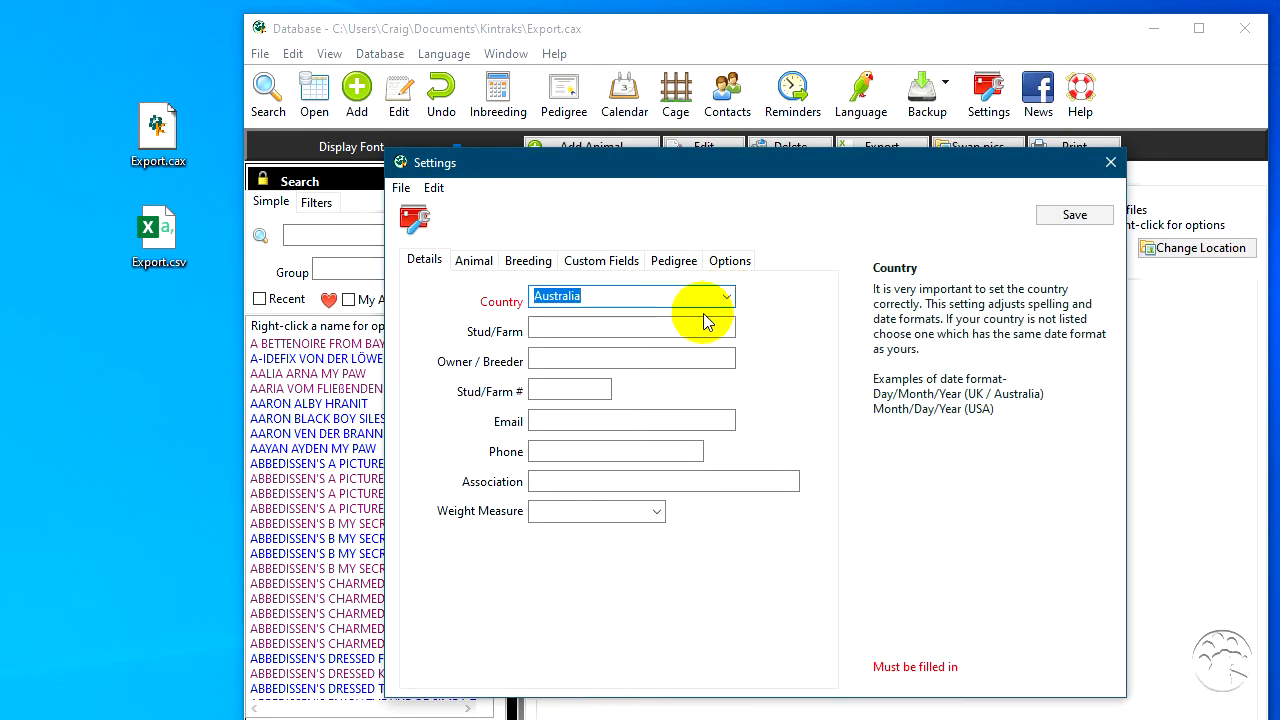
click(470, 262)
click(605, 497)
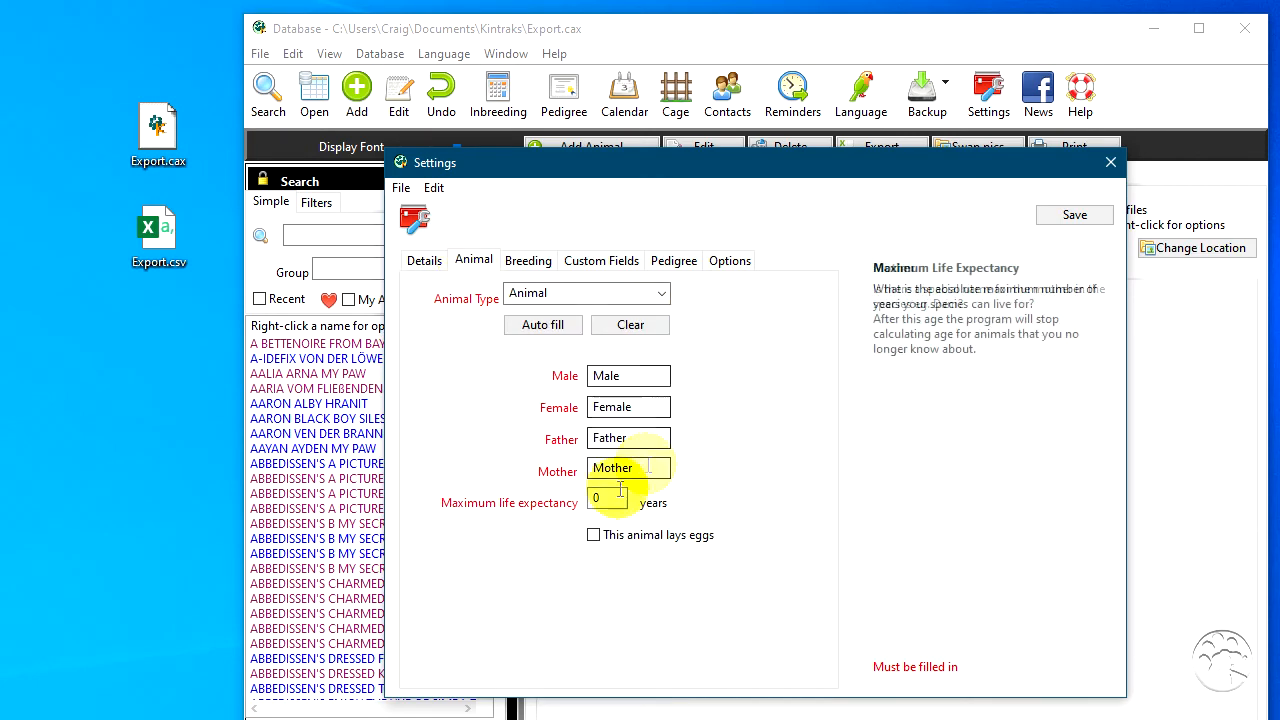
text(10)
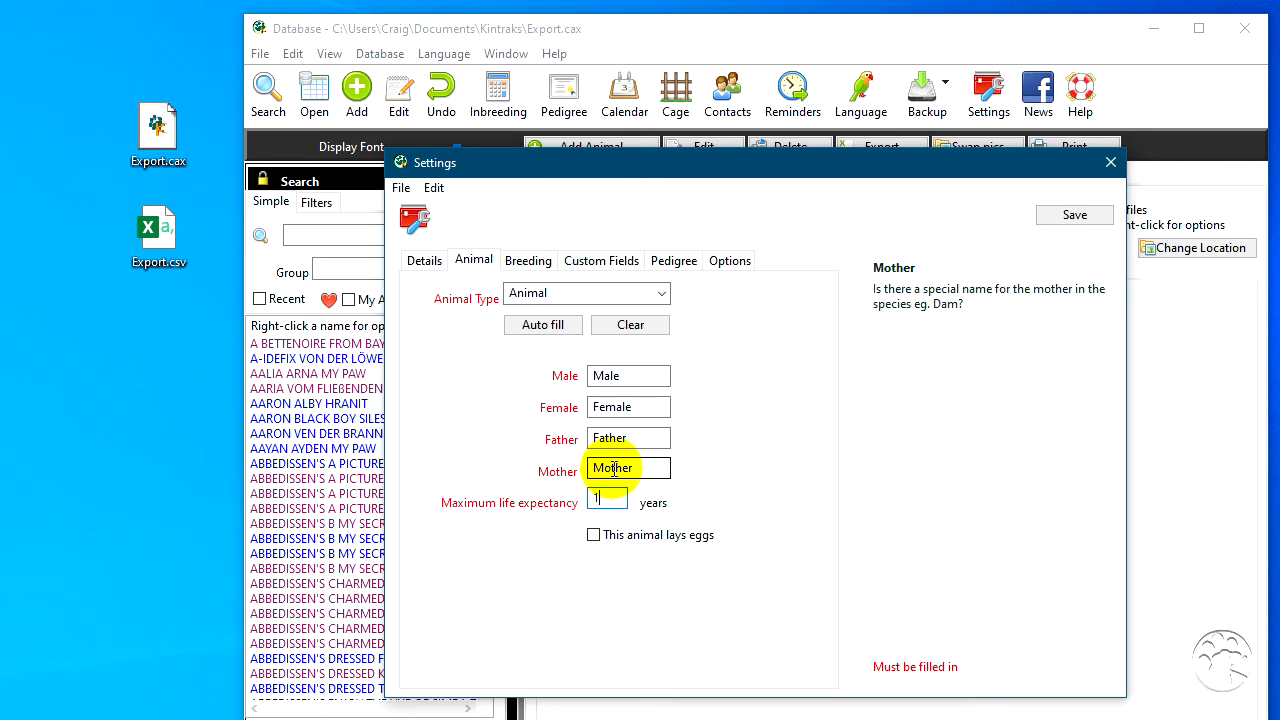
click(738, 462)
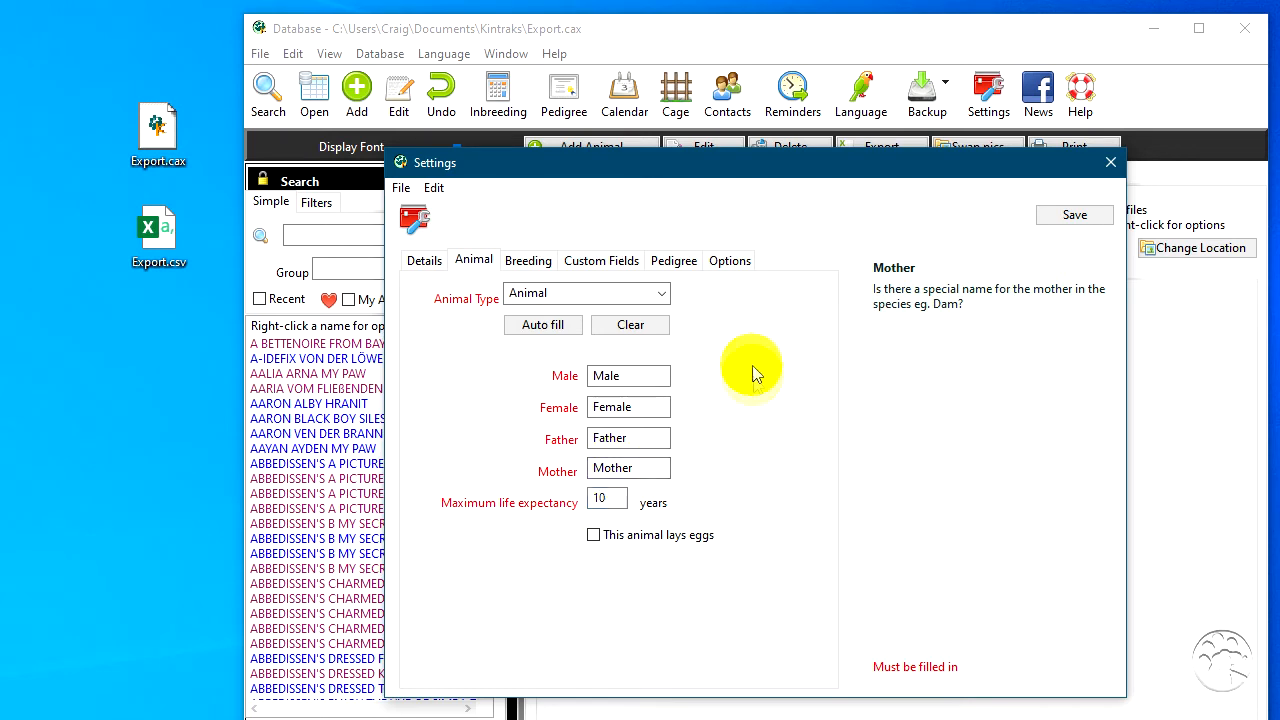
- Set the animal type to Cat in the settings
click(543, 326)
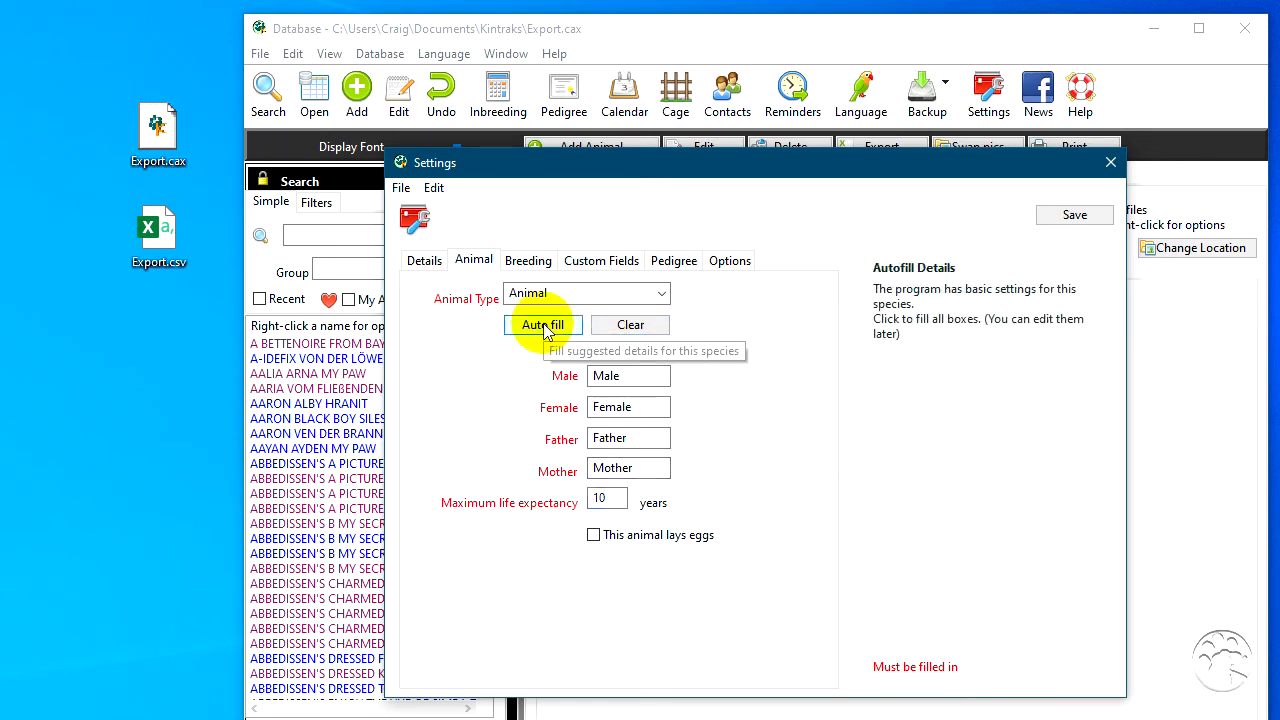
click(660, 295)
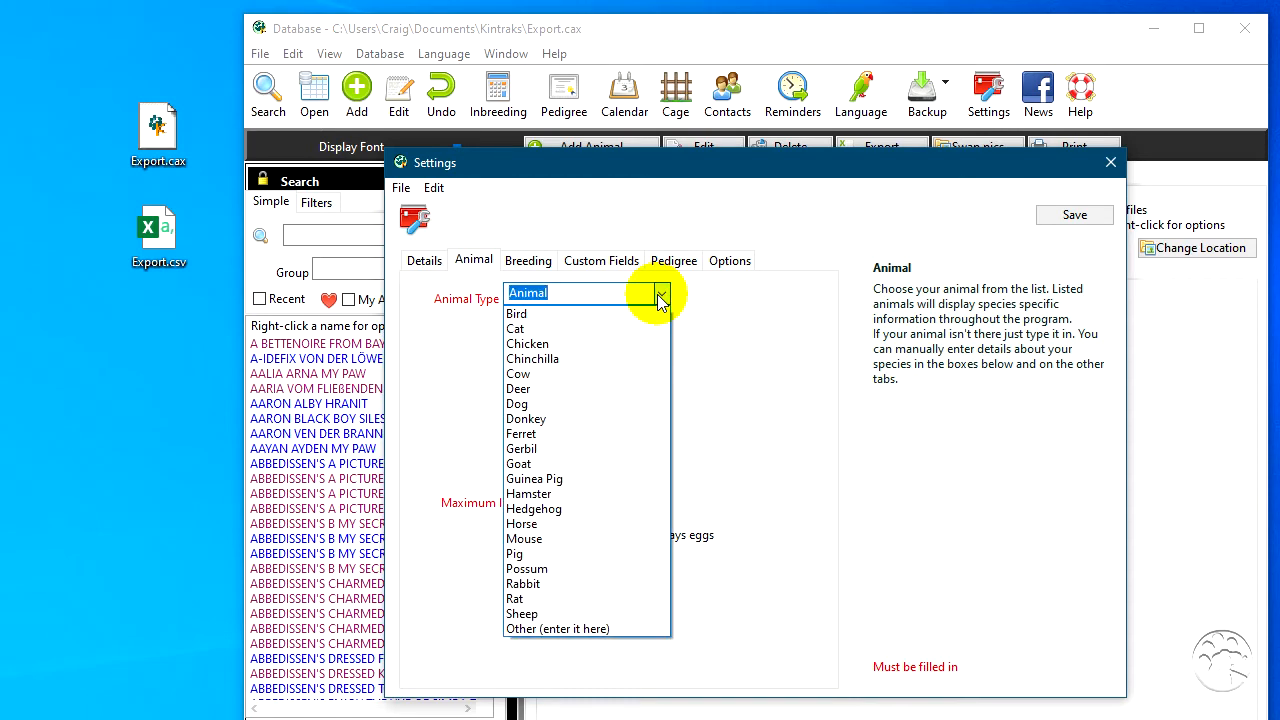
click(586, 328)
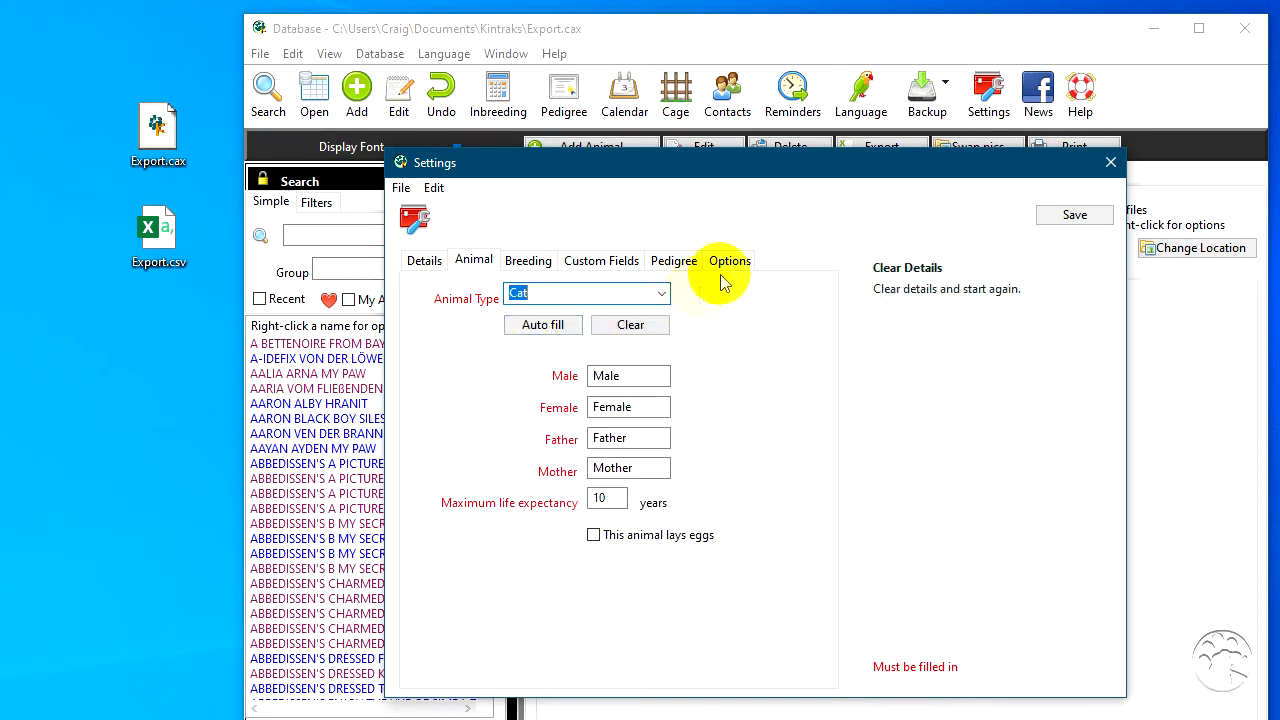
- Review the custom field names and save the settings without adding a new cat
click(612, 259)
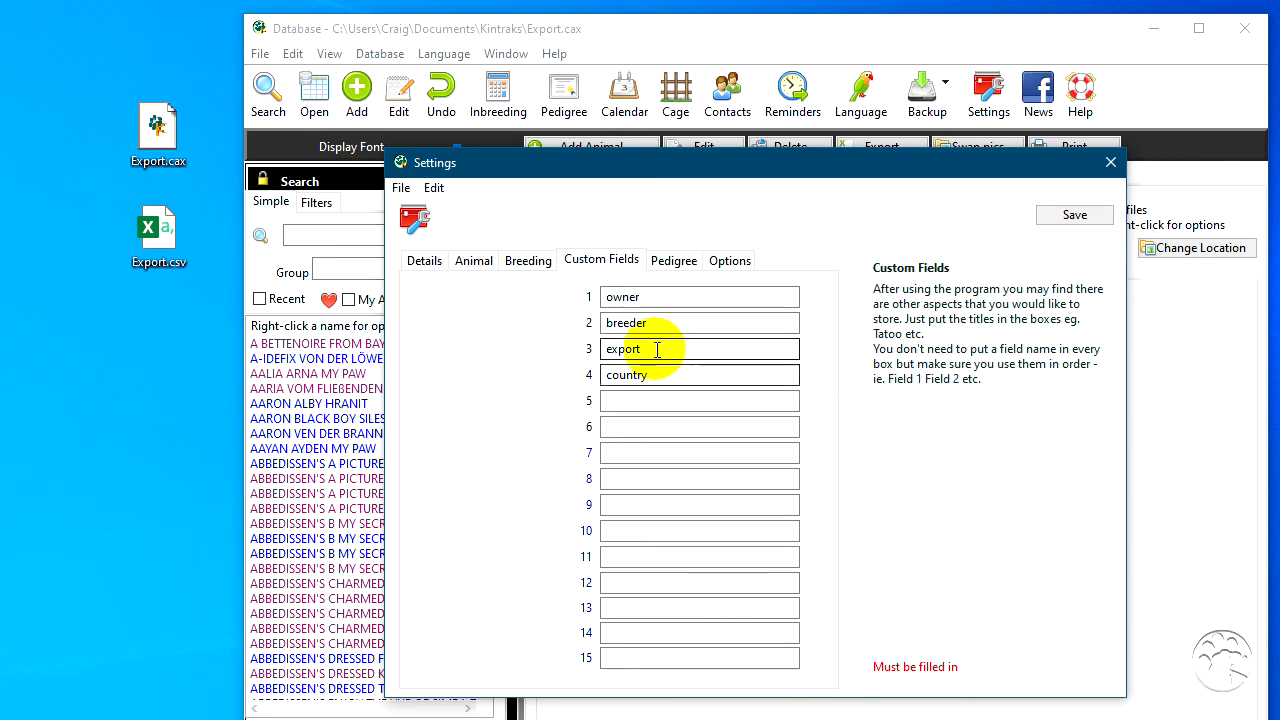
click(484, 265)
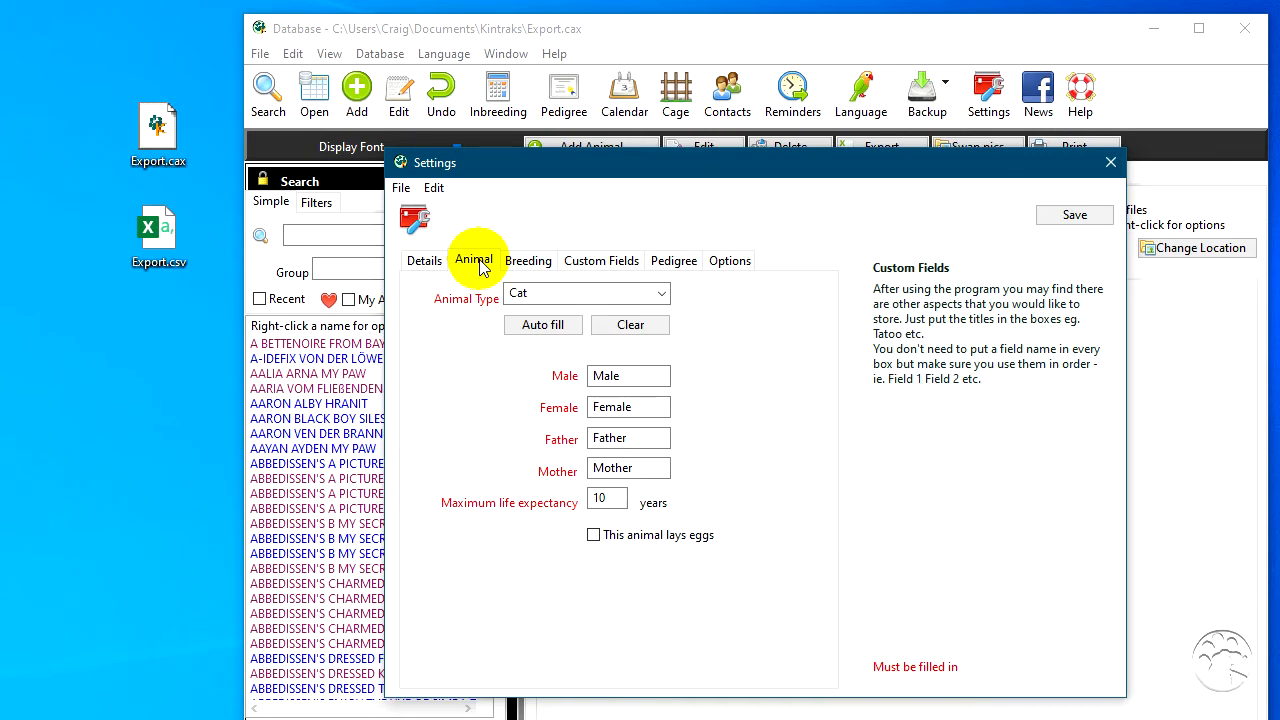
click(1062, 214)
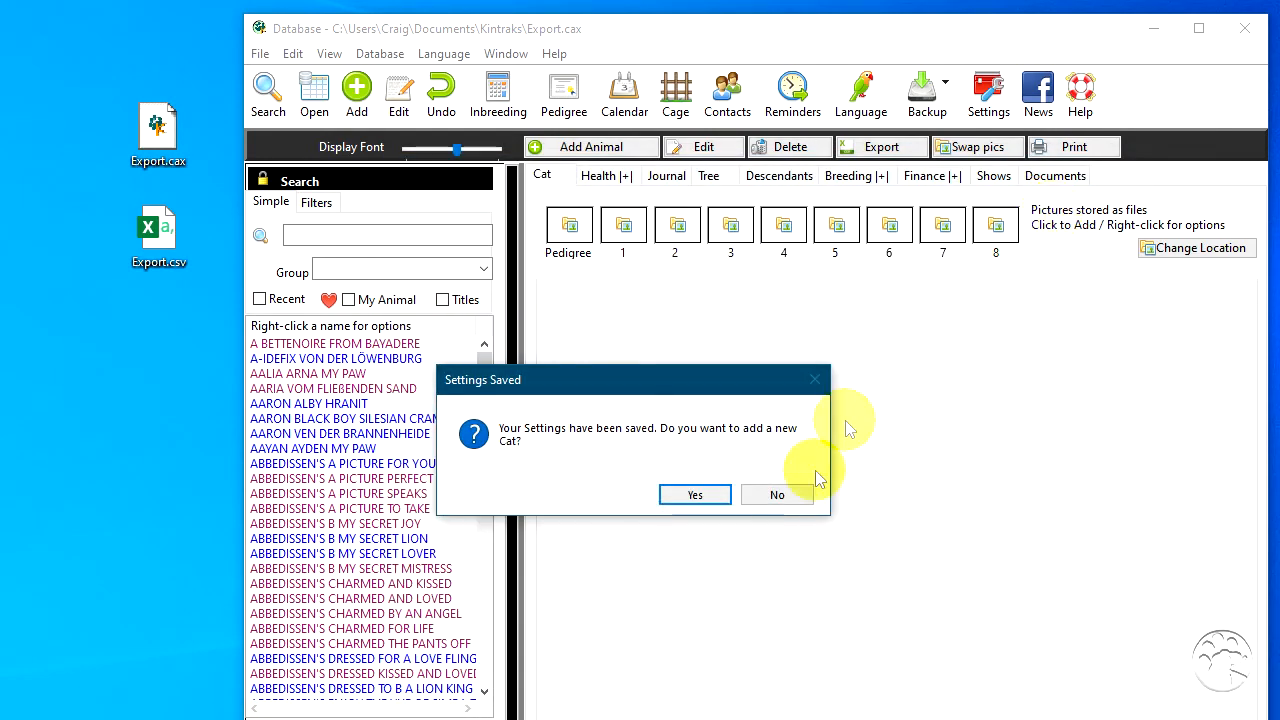
click(772, 497)
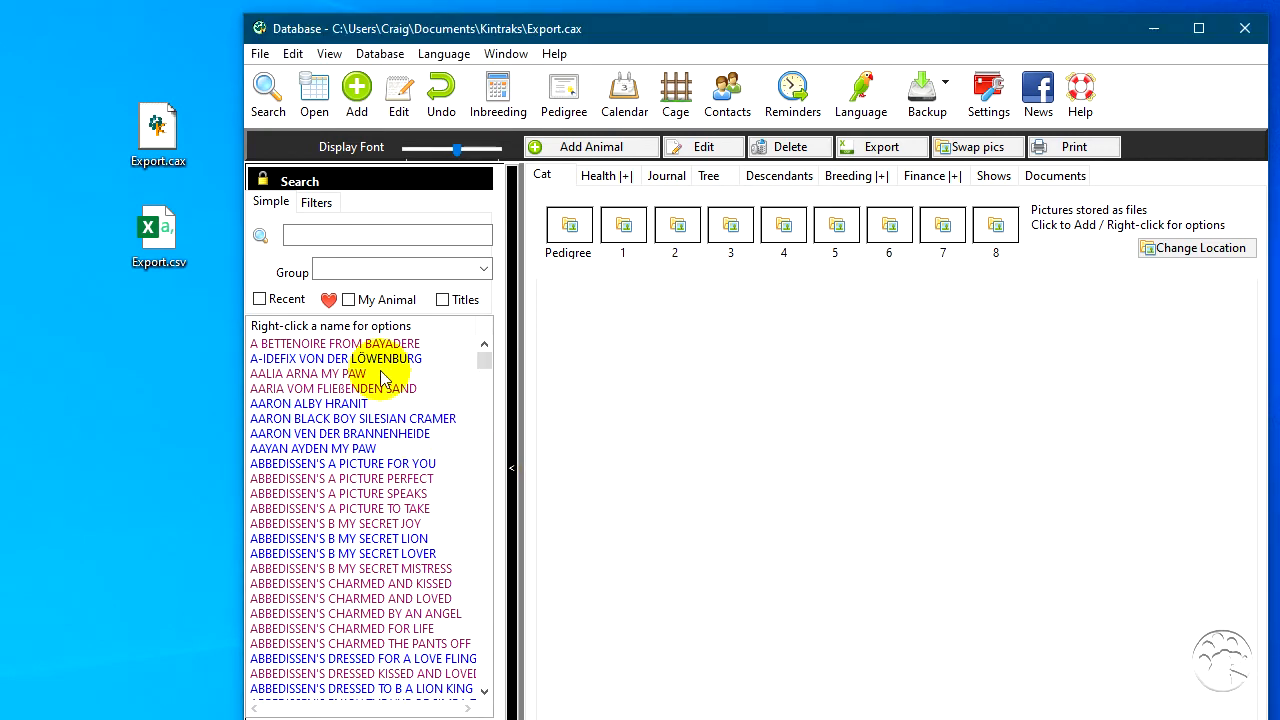
click(343, 374)
click(340, 433)
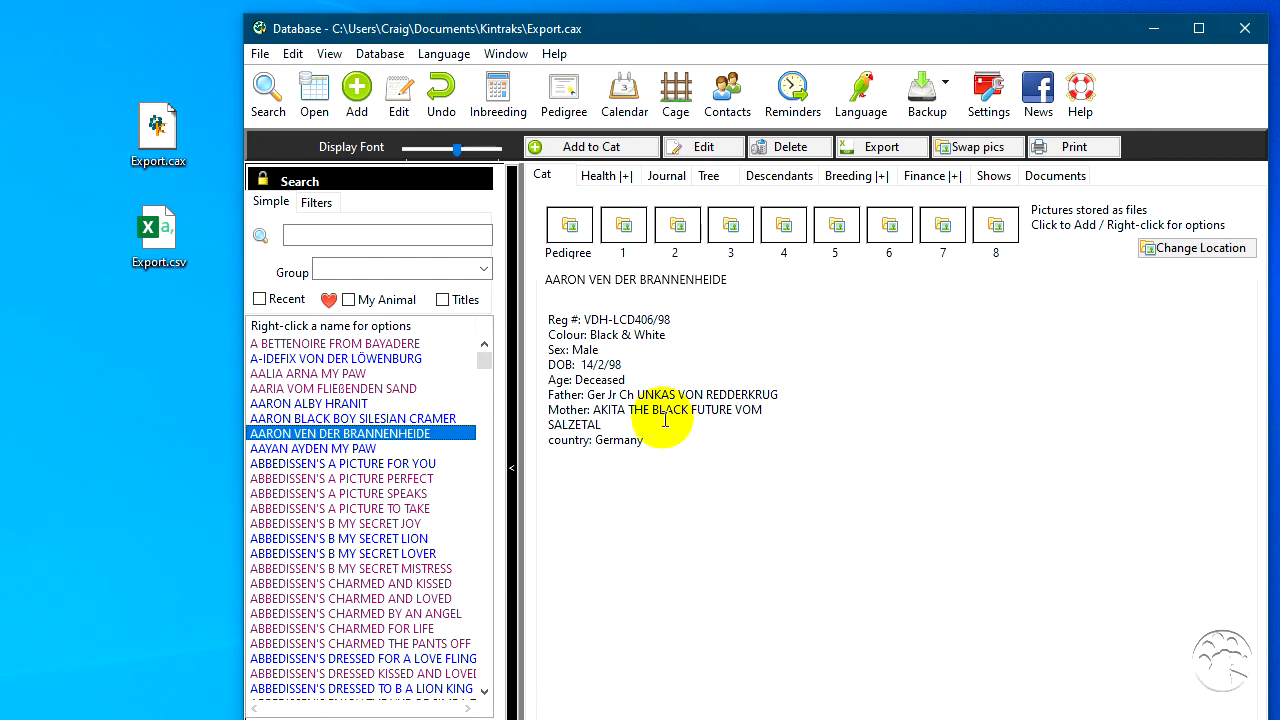
click(708, 176)
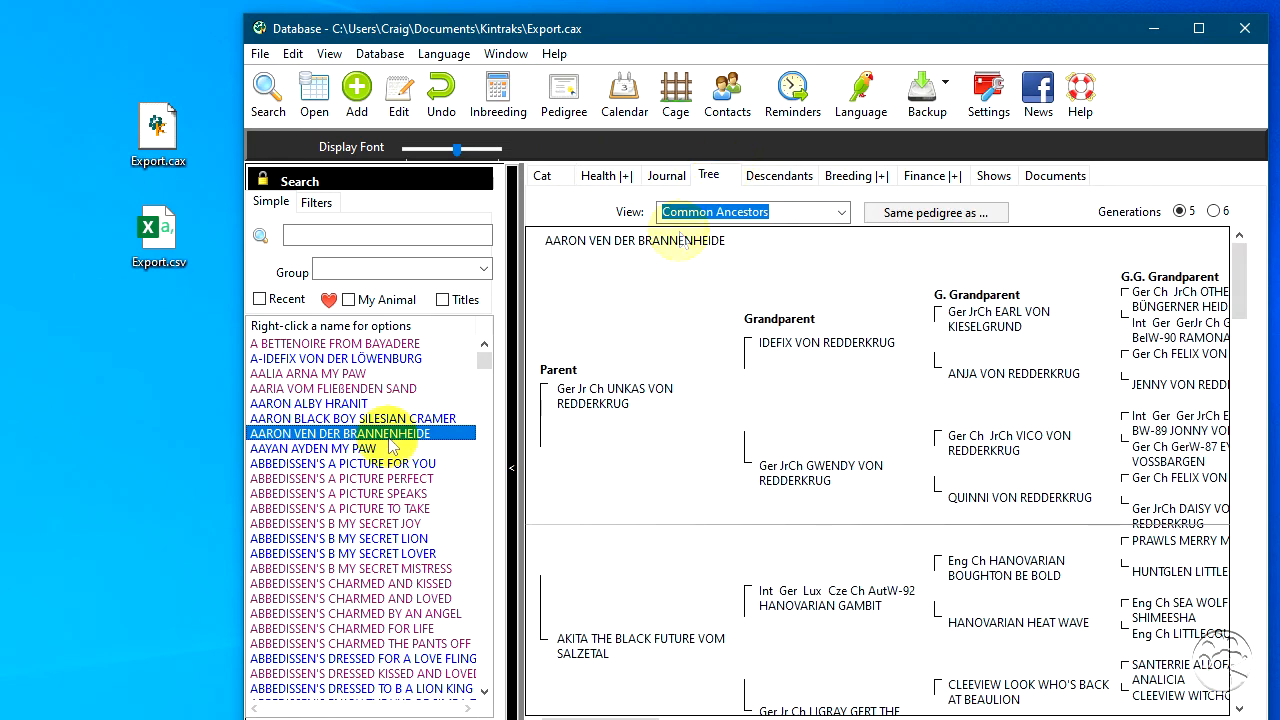
- Examine the pedigree trees of several ABBEDISSEN'S animals, including B MY SECRET MISTRESS, JOY and LOVER
click(340, 478)
click(350, 568)
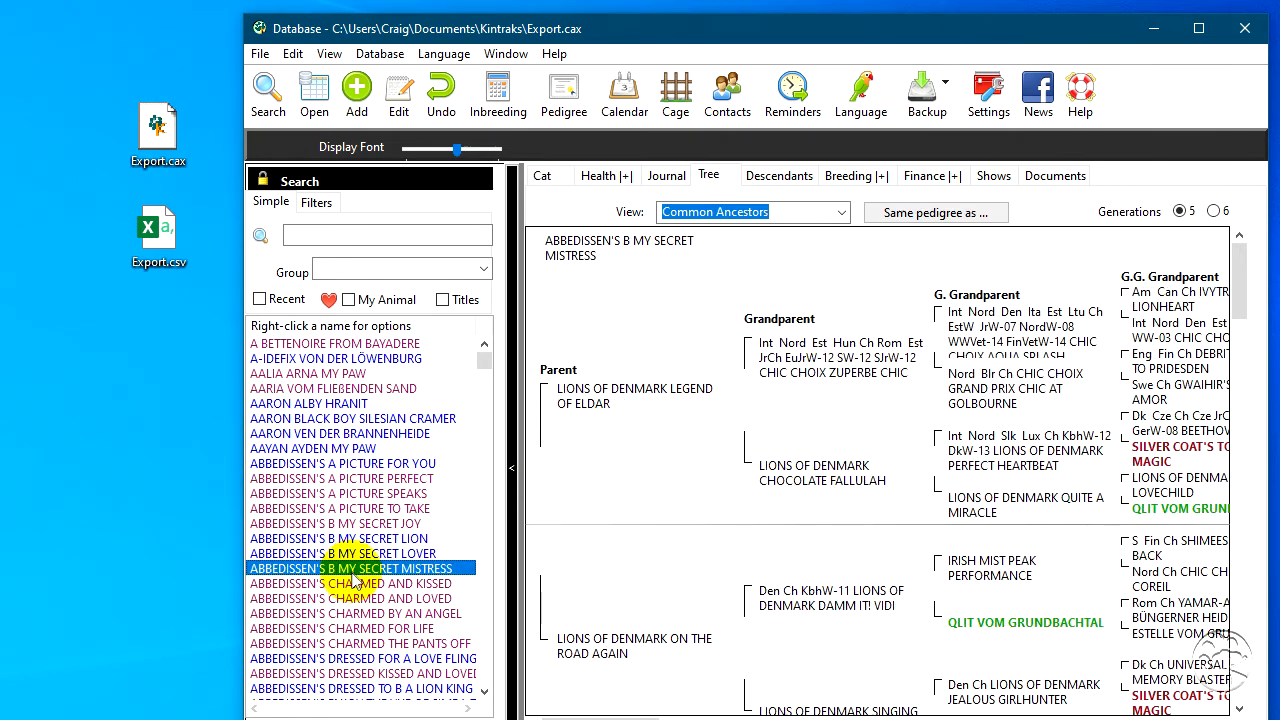
click(345, 613)
click(355, 523)
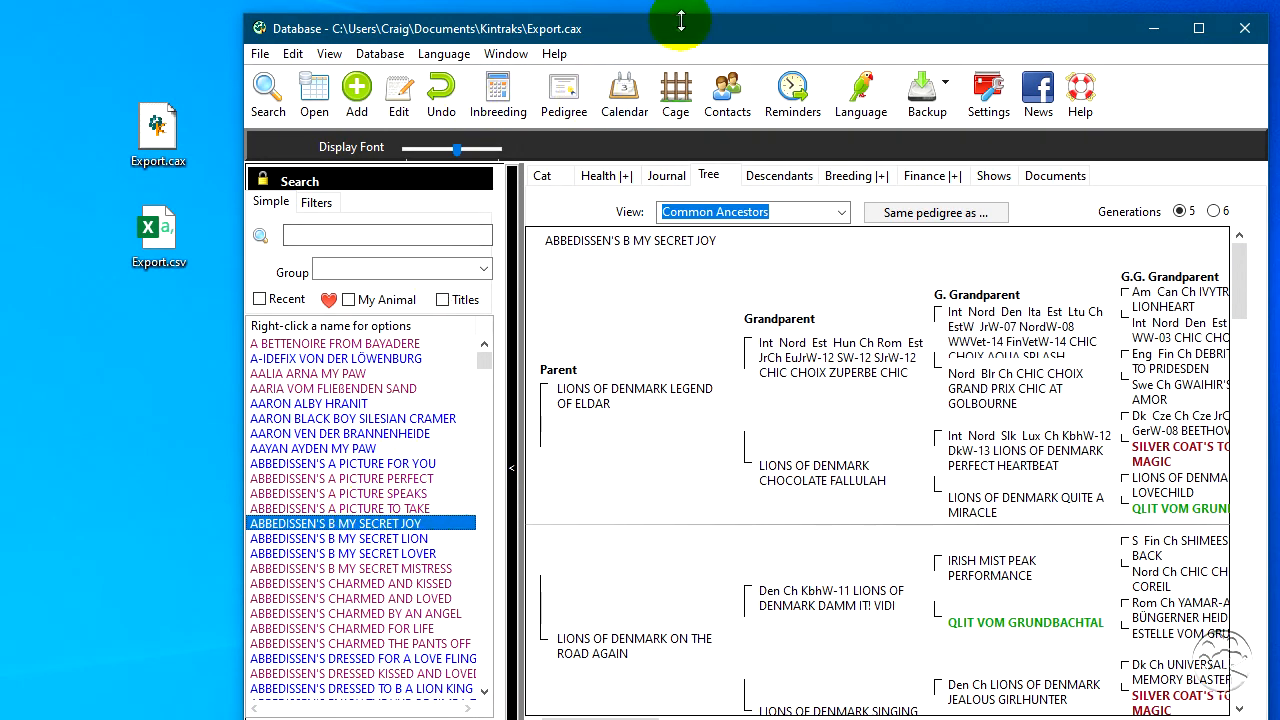
drag(671, 36, 592, 26)
click(272, 545)
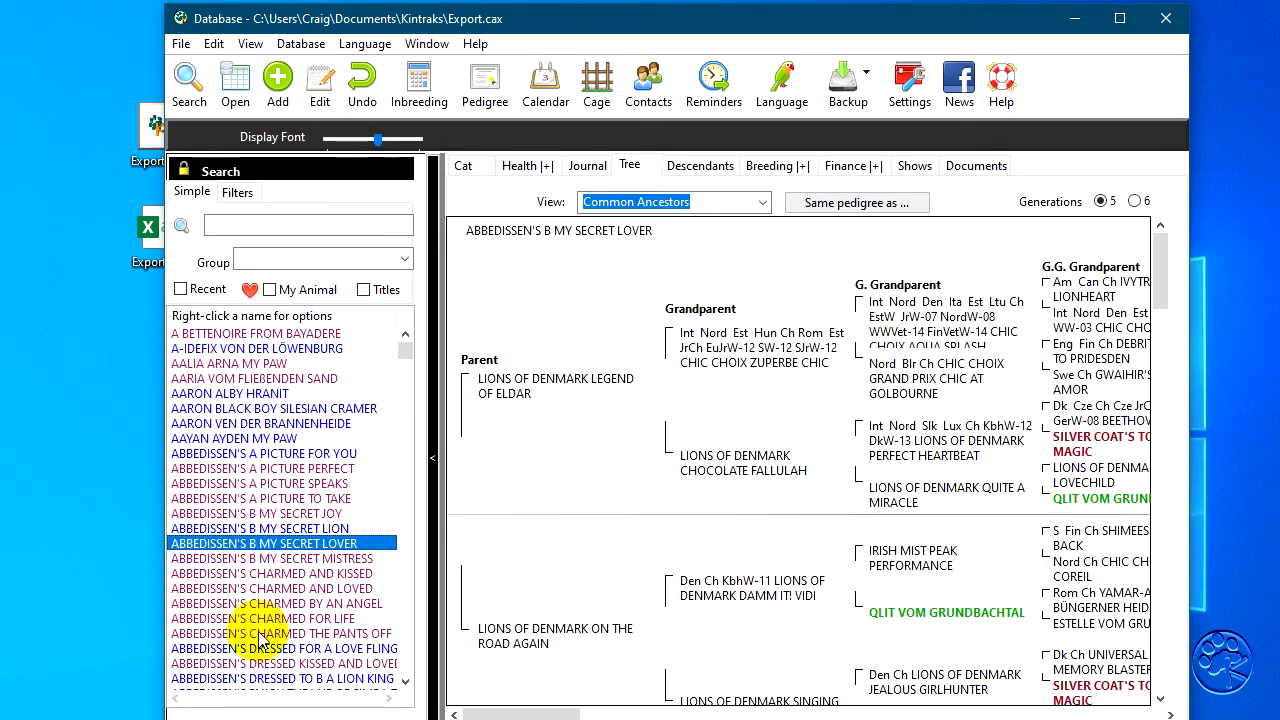
- Repair the database by converting all names to proper case without making a backup, and refresh the animal list
click(300, 44)
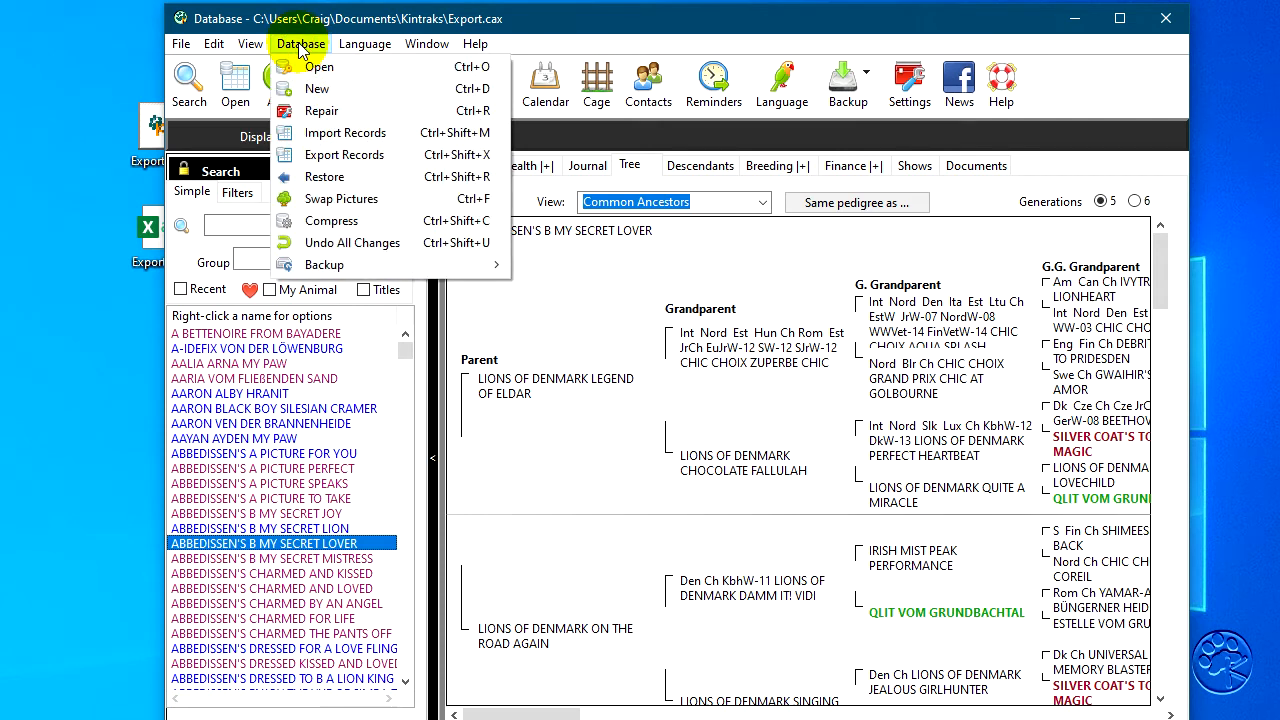
click(330, 111)
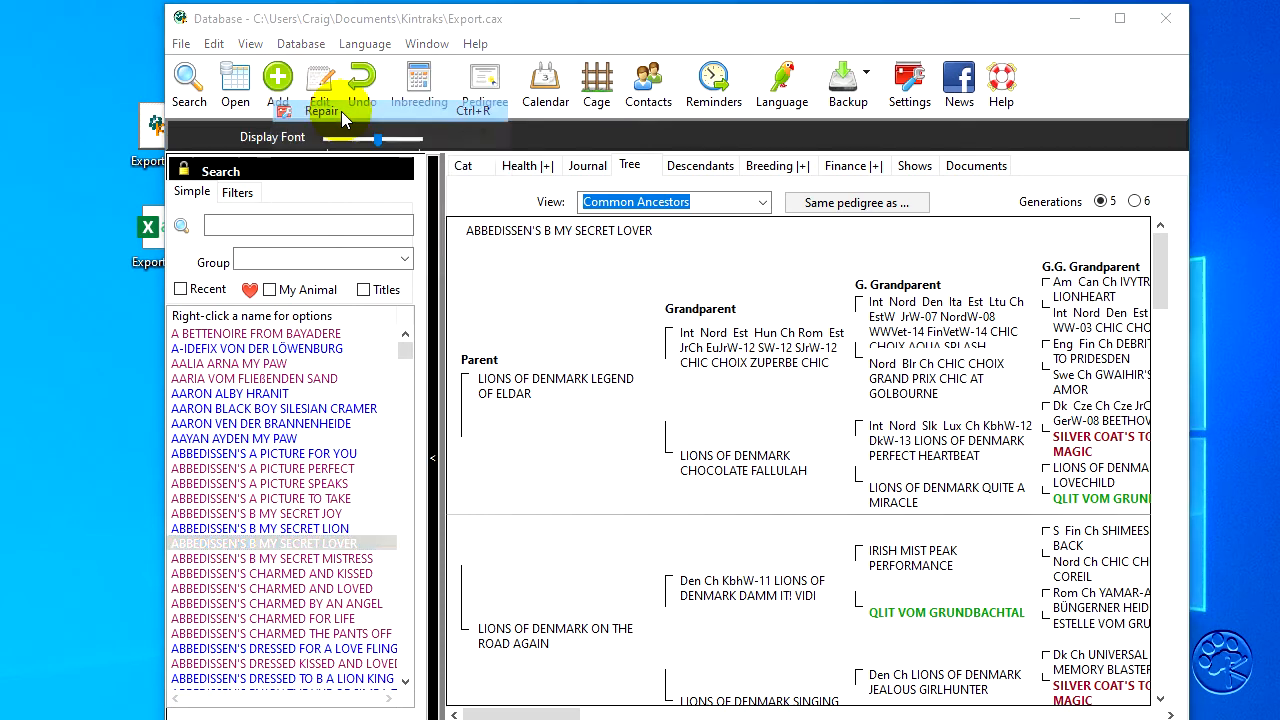
click(820, 436)
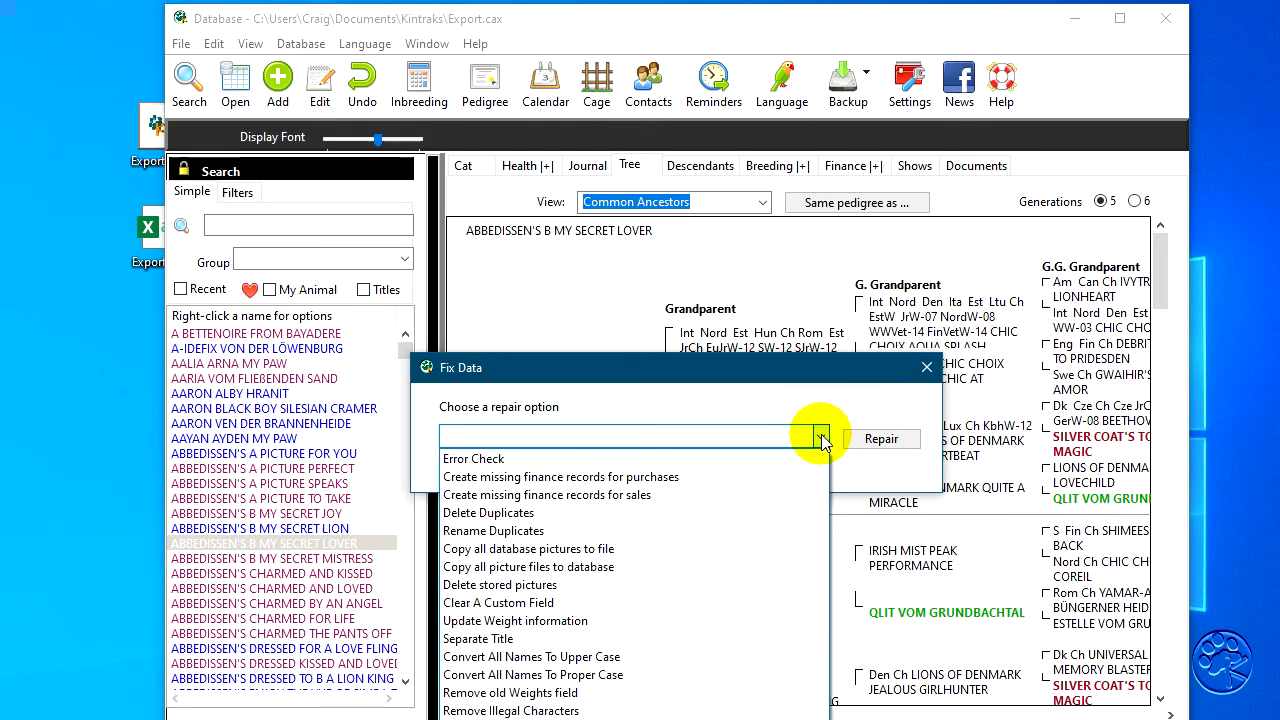
click(565, 677)
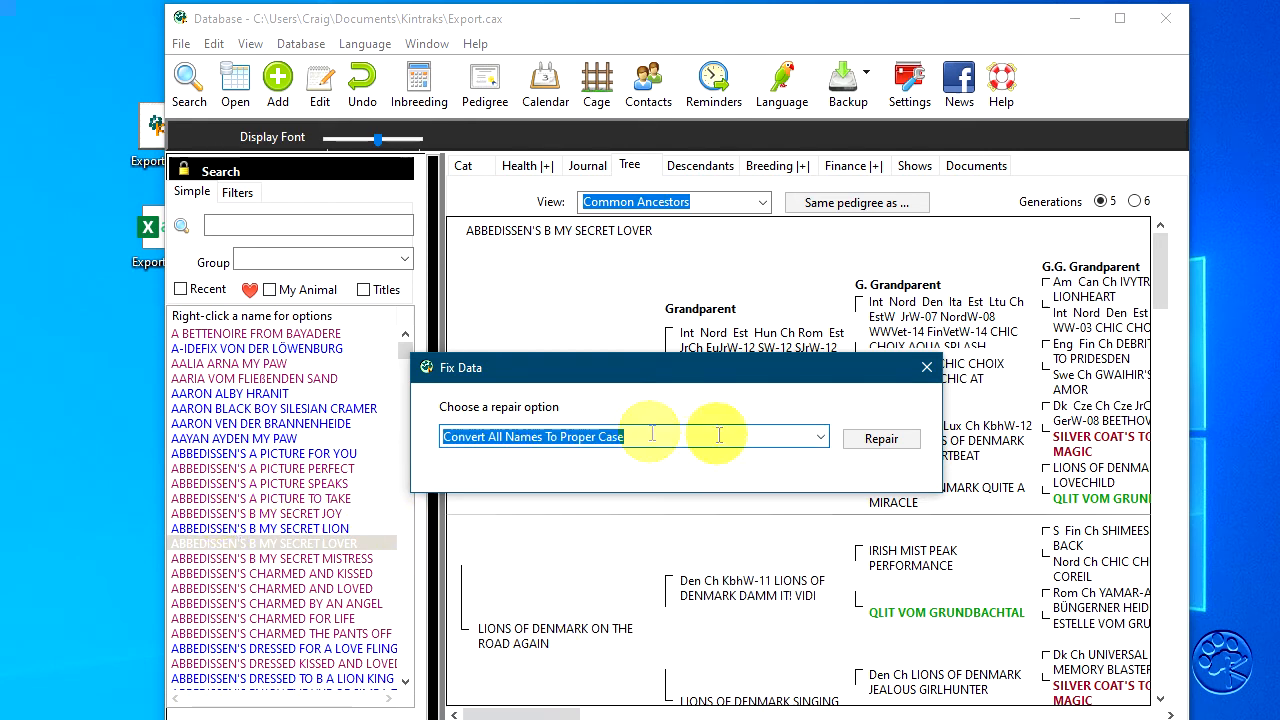
click(872, 441)
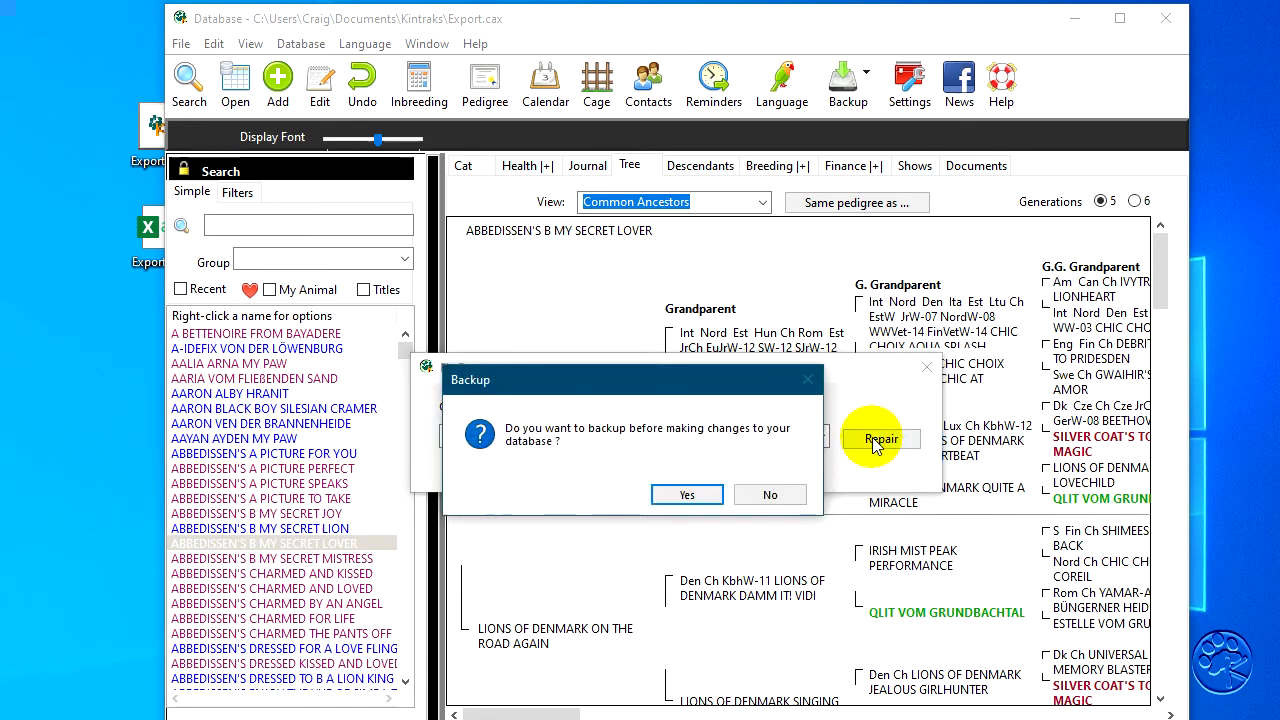
click(769, 496)
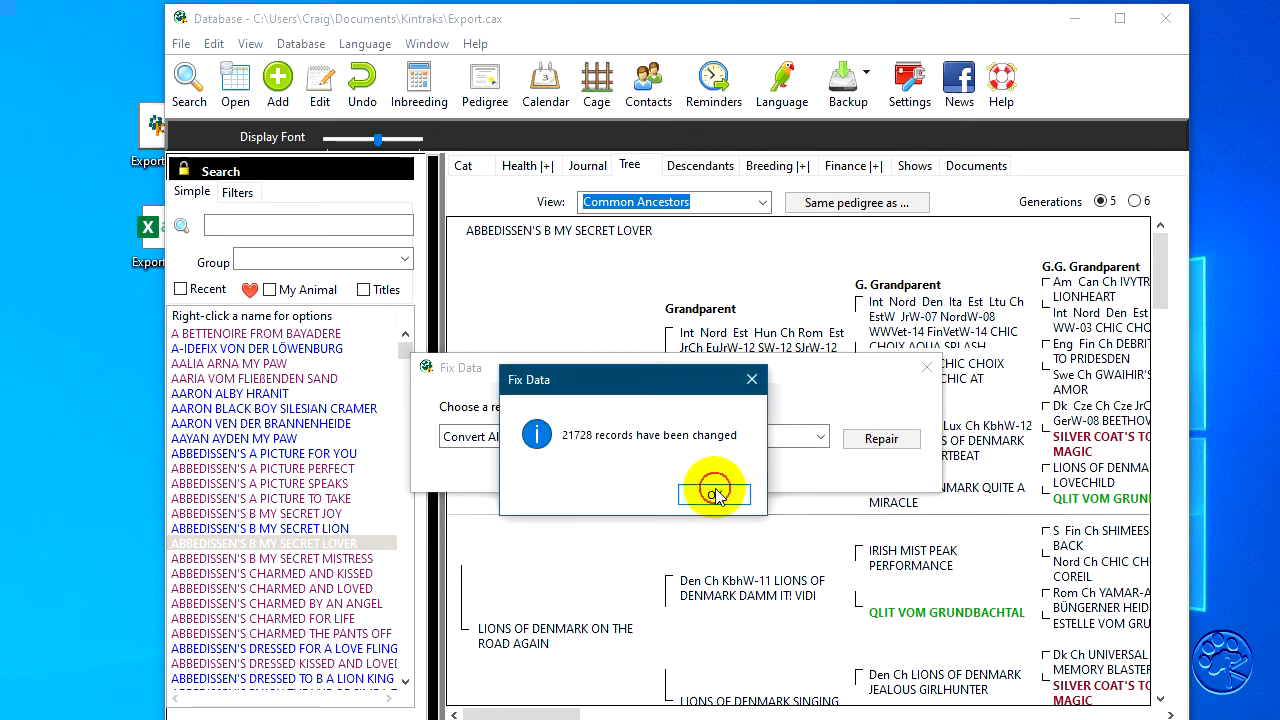
click(715, 490)
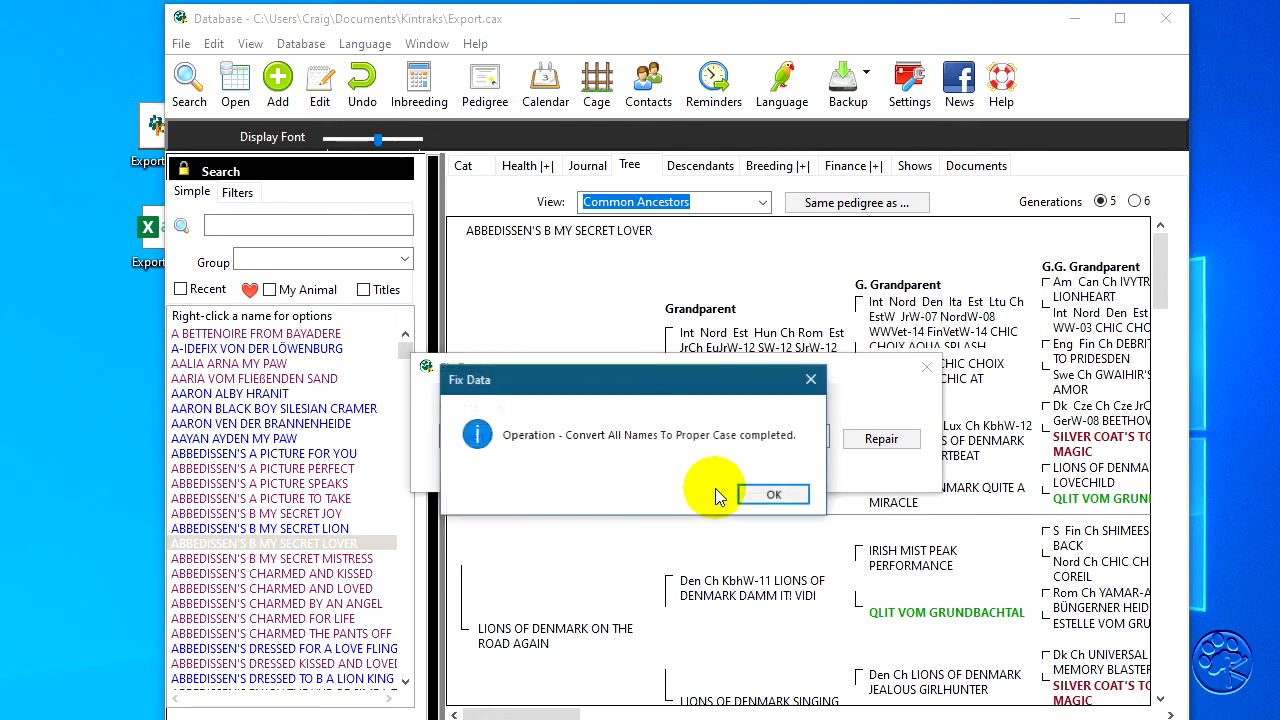
click(786, 496)
click(927, 367)
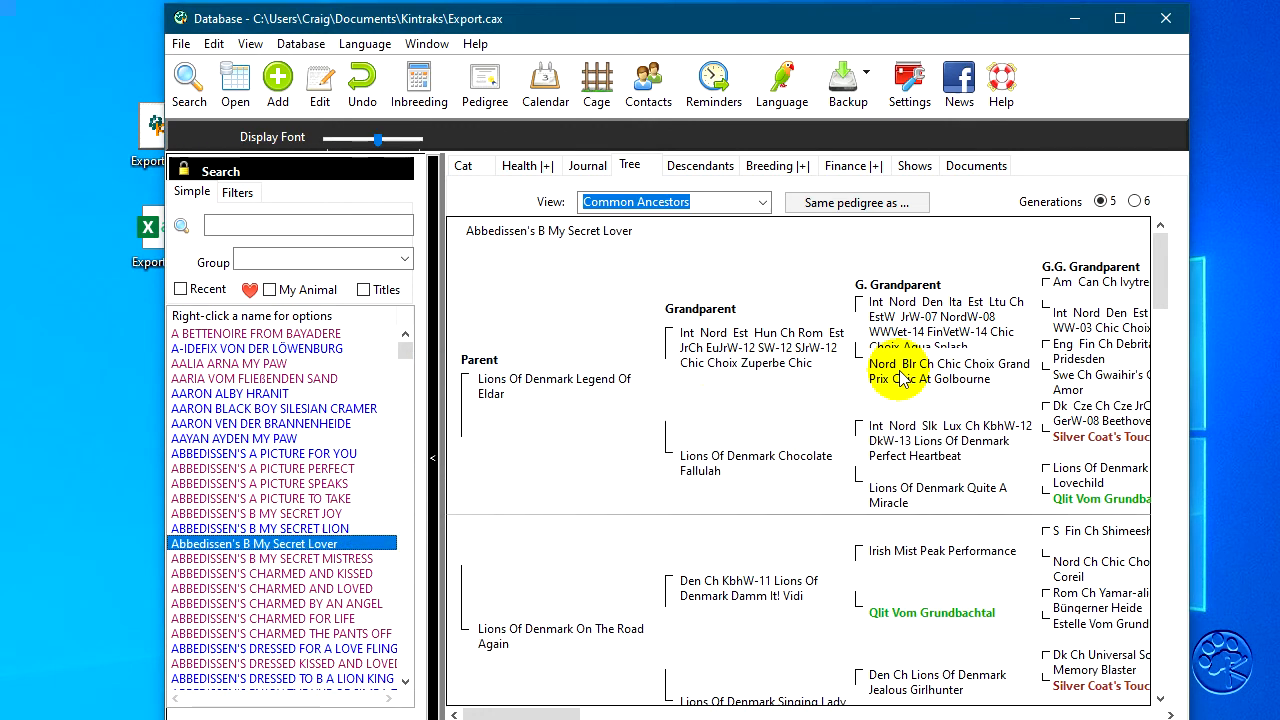
click(325, 224)
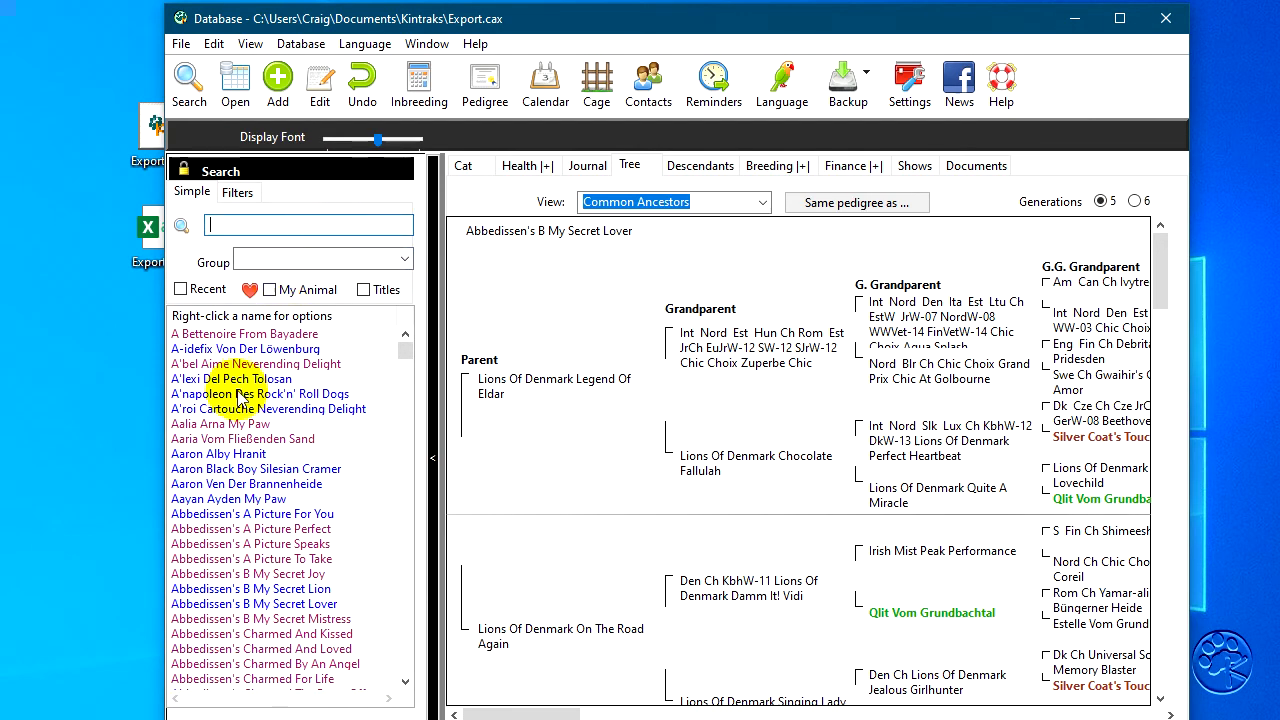
mouse_move(403, 352)
mouse_down()
mouse_move(390, 515)
mouse_move(323, 292)
mouse_move(400, 335)
mouse_up()
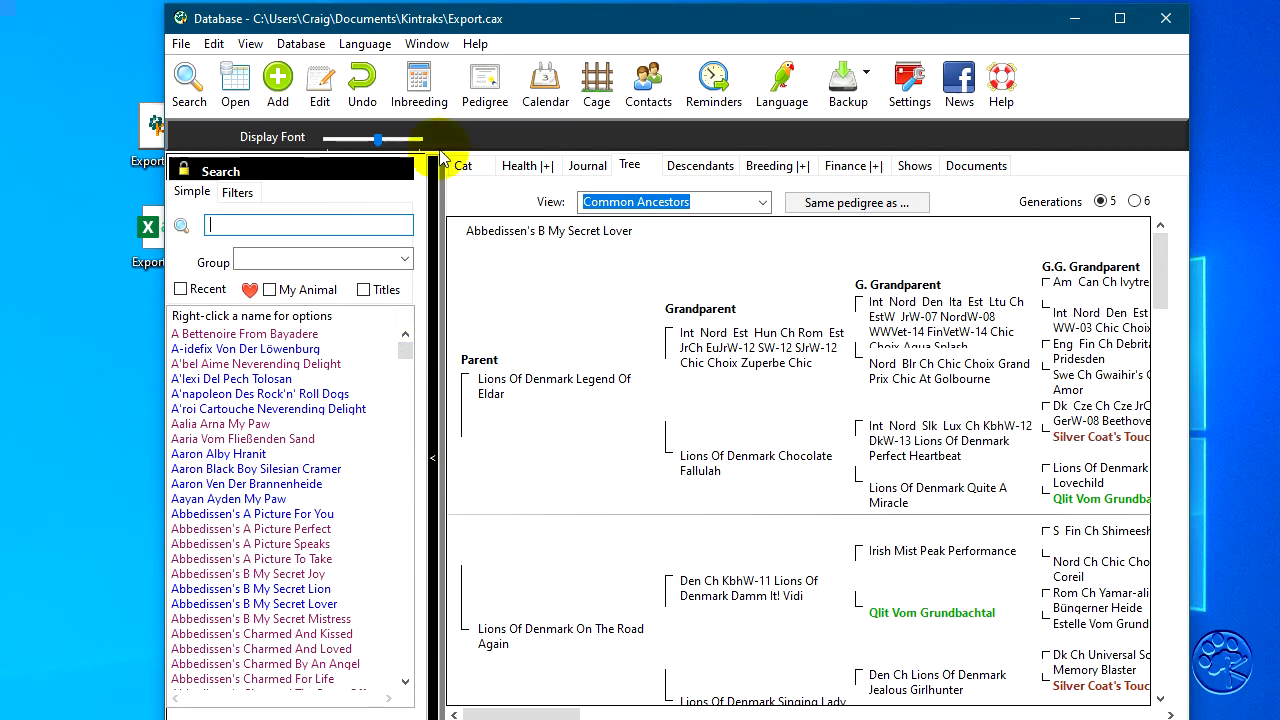
- Start recalculating the inbreeding coefficients of all animals and saving them to the database
click(419, 82)
click(330, 197)
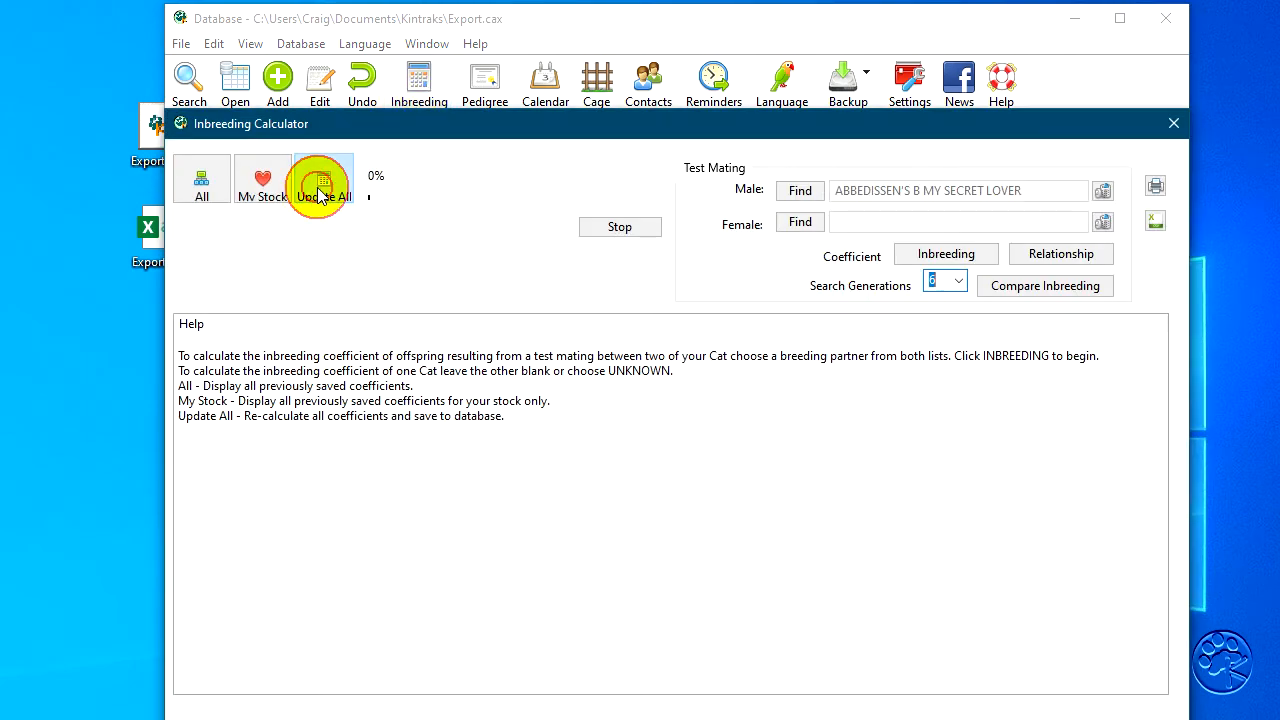
click(700, 541)
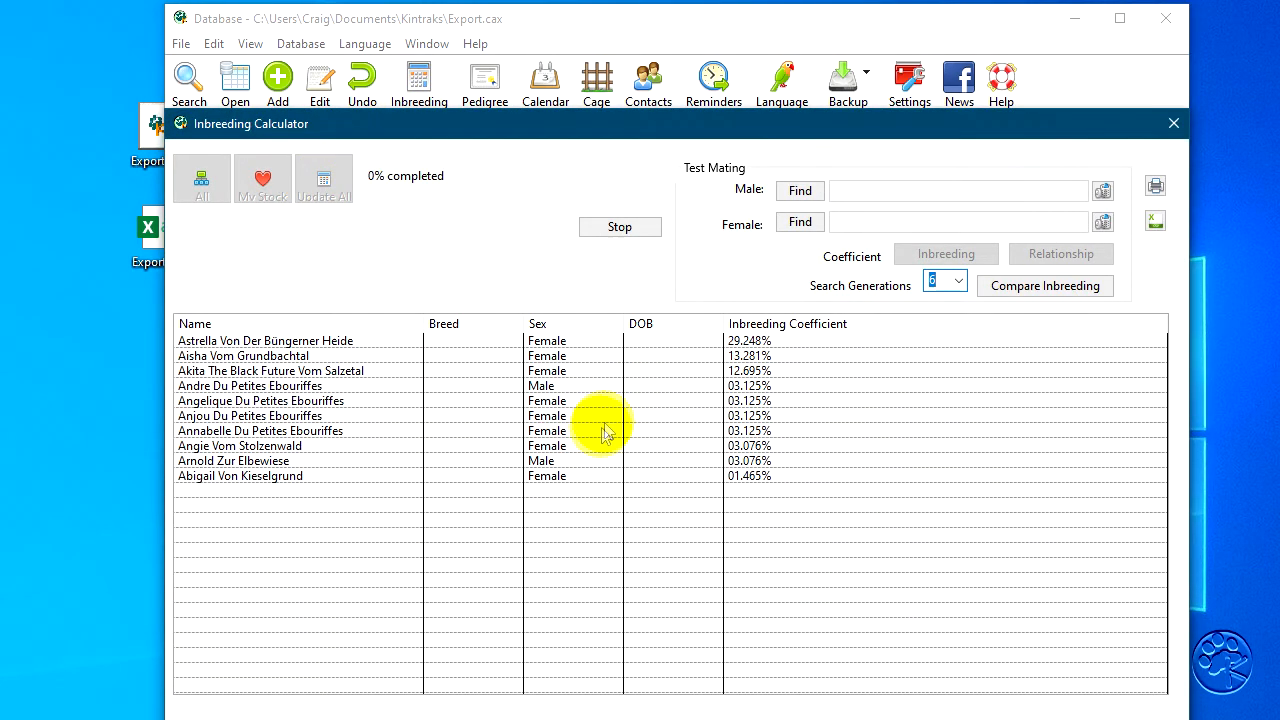